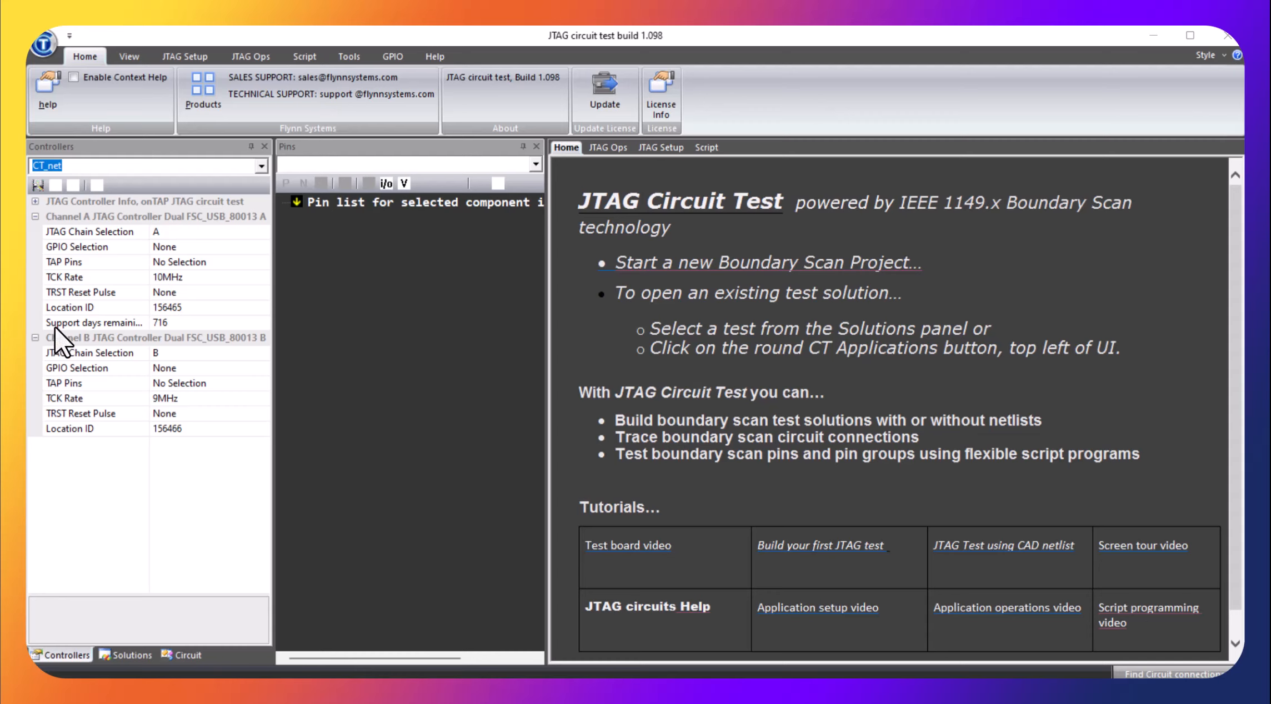
Set channel A's TCK rate to 9MHz and channel B's JTAG chain selection to None
{"action": "left_click", "coordinate": [262, 277]}
{"action": "left_click", "coordinate": [261, 277]}
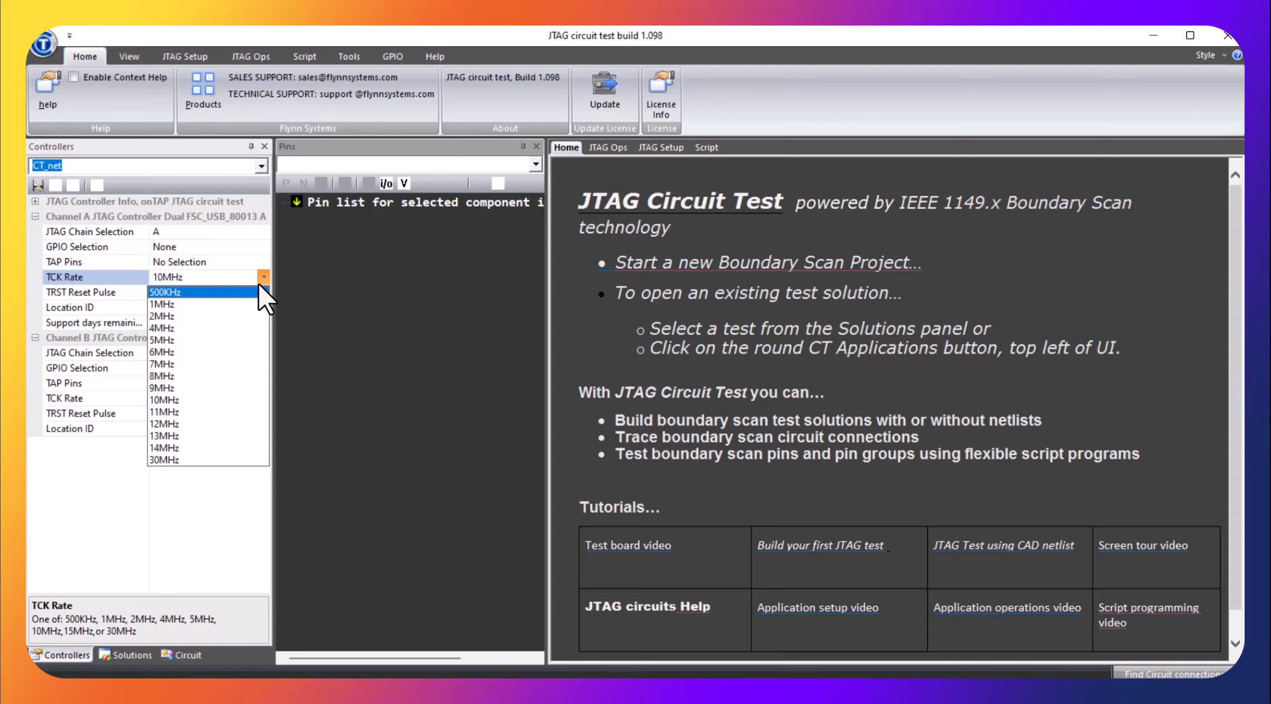
{"action": "left_click", "coordinate": [262, 277]}
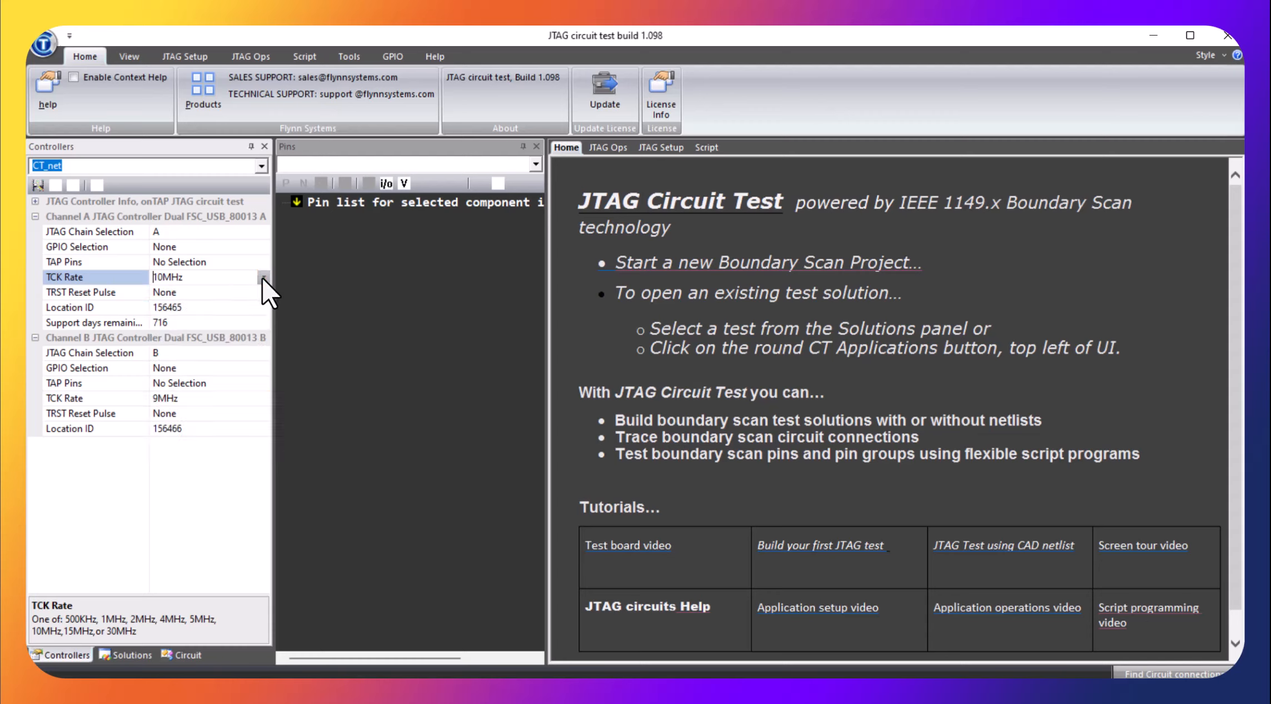
{"action": "left_click", "coordinate": [261, 275]}
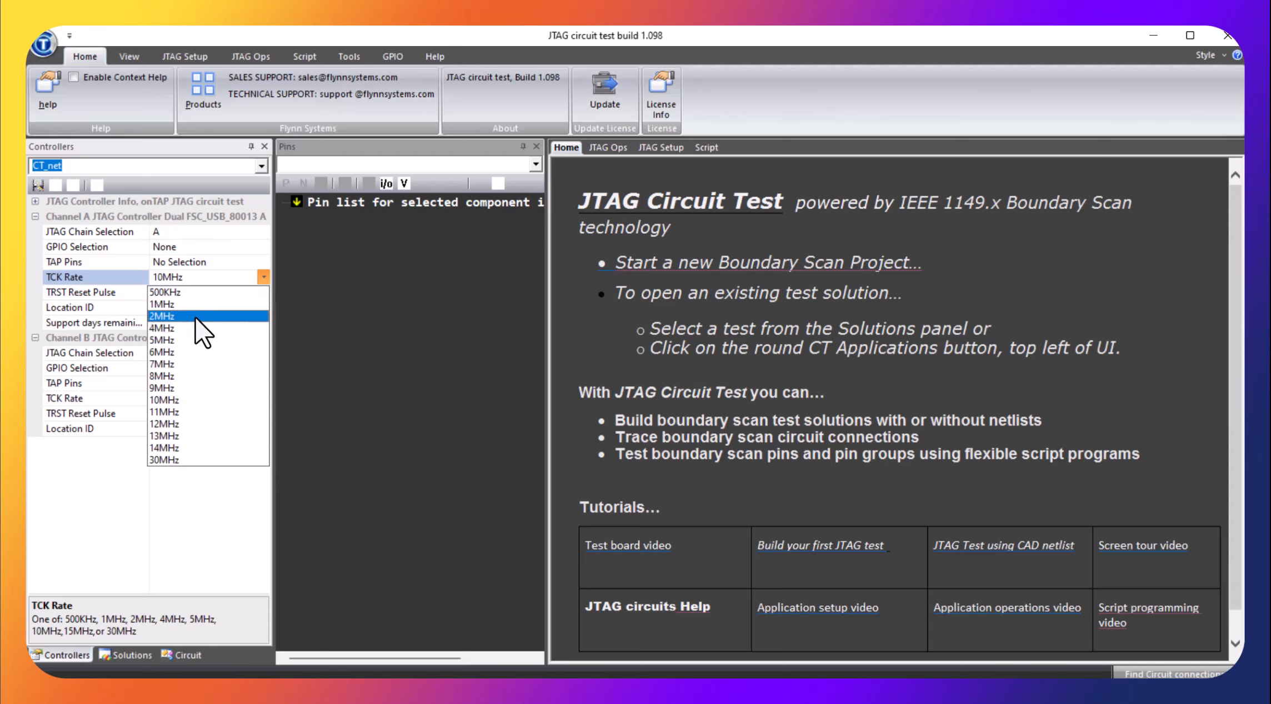
{"action": "left_click", "coordinate": [164, 387]}
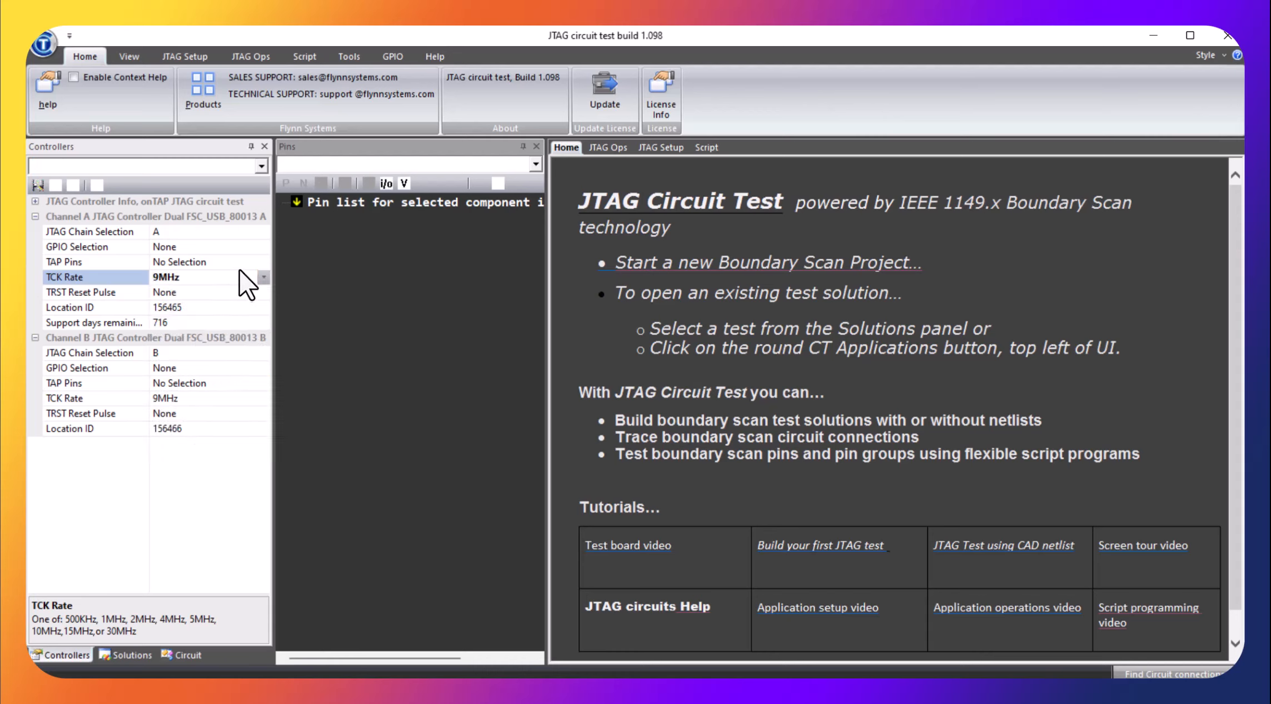
{"action": "left_click", "coordinate": [259, 356]}
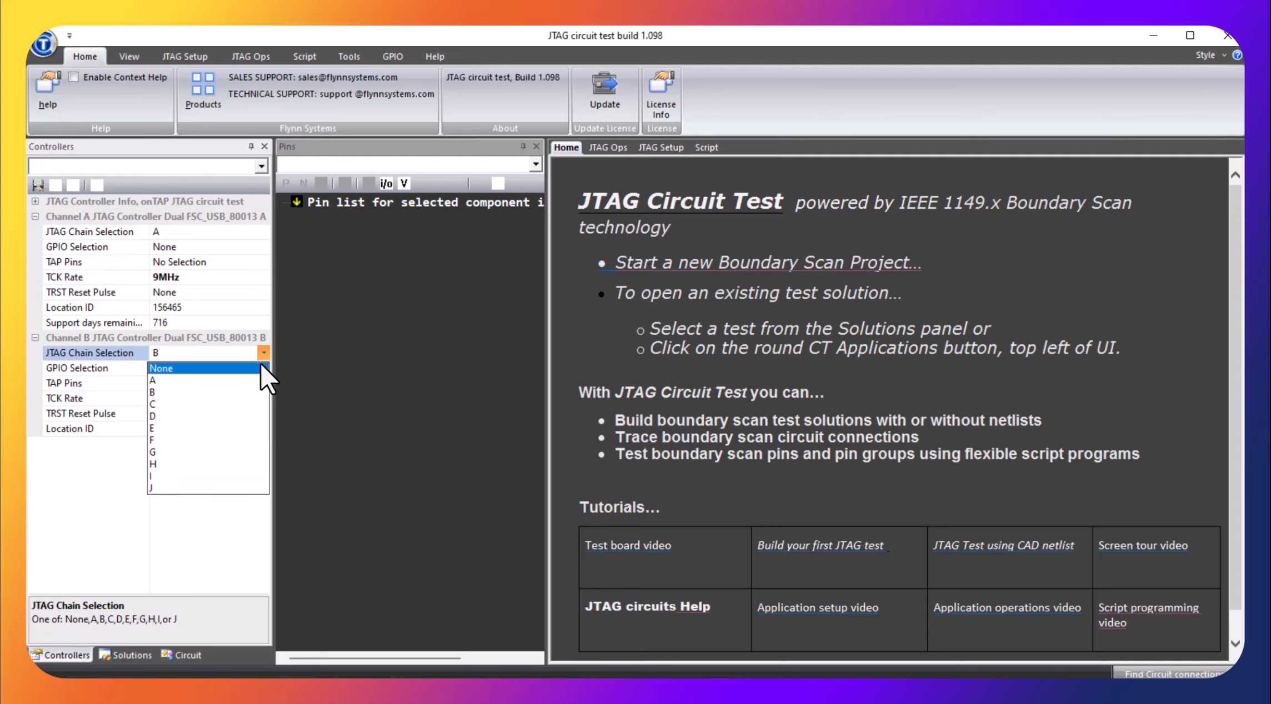
{"action": "left_click", "coordinate": [213, 368]}
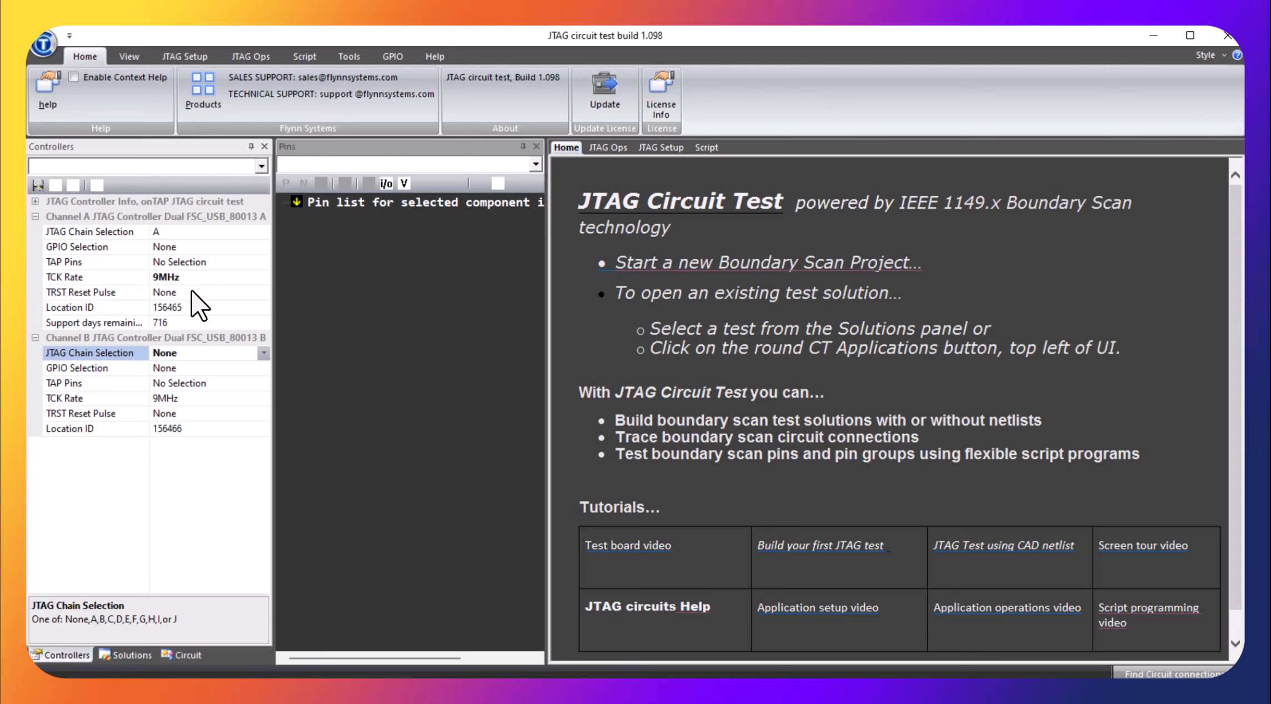
Examine the available TAP Pins options for channel A
{"action": "left_click", "coordinate": [263, 263]}
{"action": "left_click", "coordinate": [263, 262]}
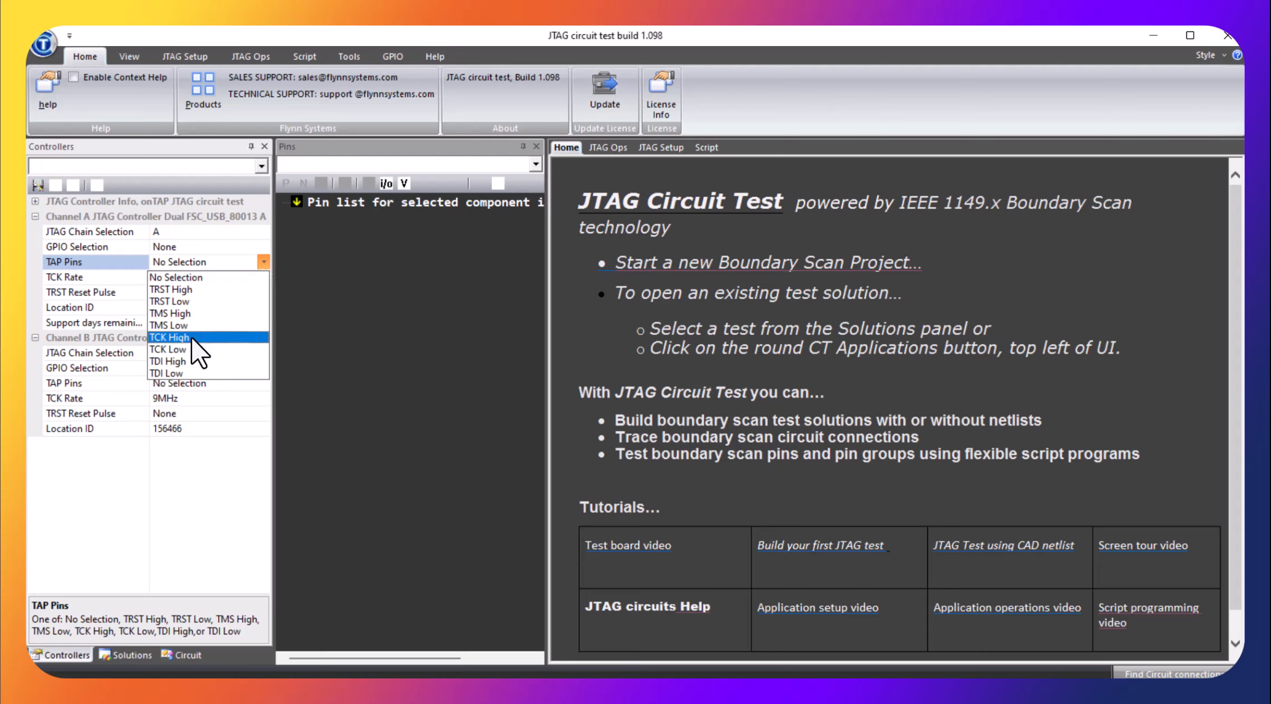
{"action": "left_click", "coordinate": [332, 296]}
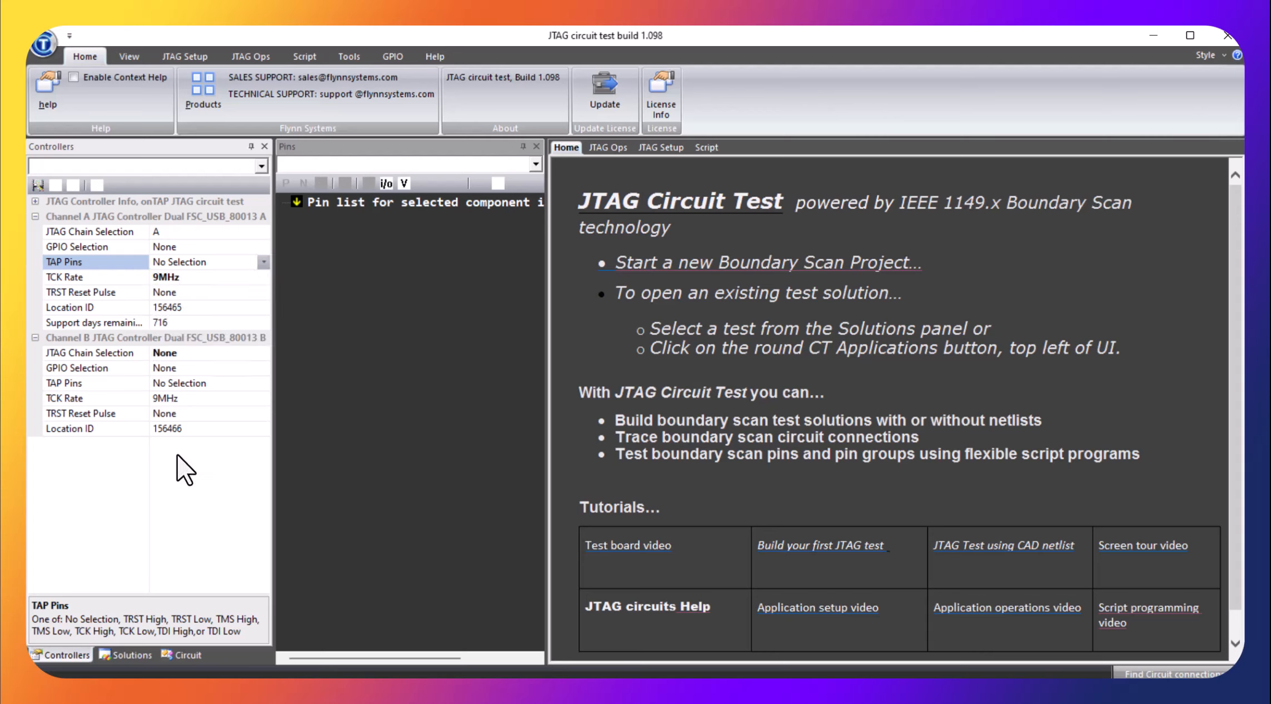
Look over the project solutions list, the circuit tree and the available project commands
{"action": "left_click", "coordinate": [125, 656]}
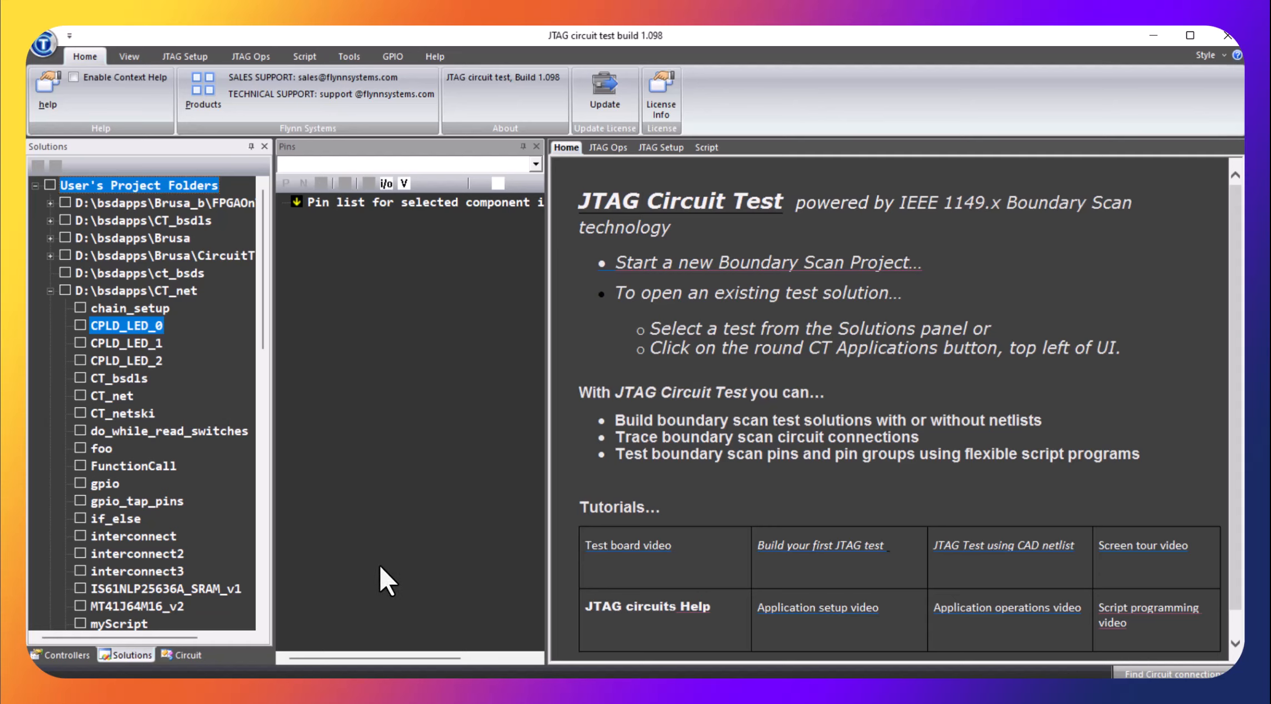
{"action": "left_click", "coordinate": [186, 654]}
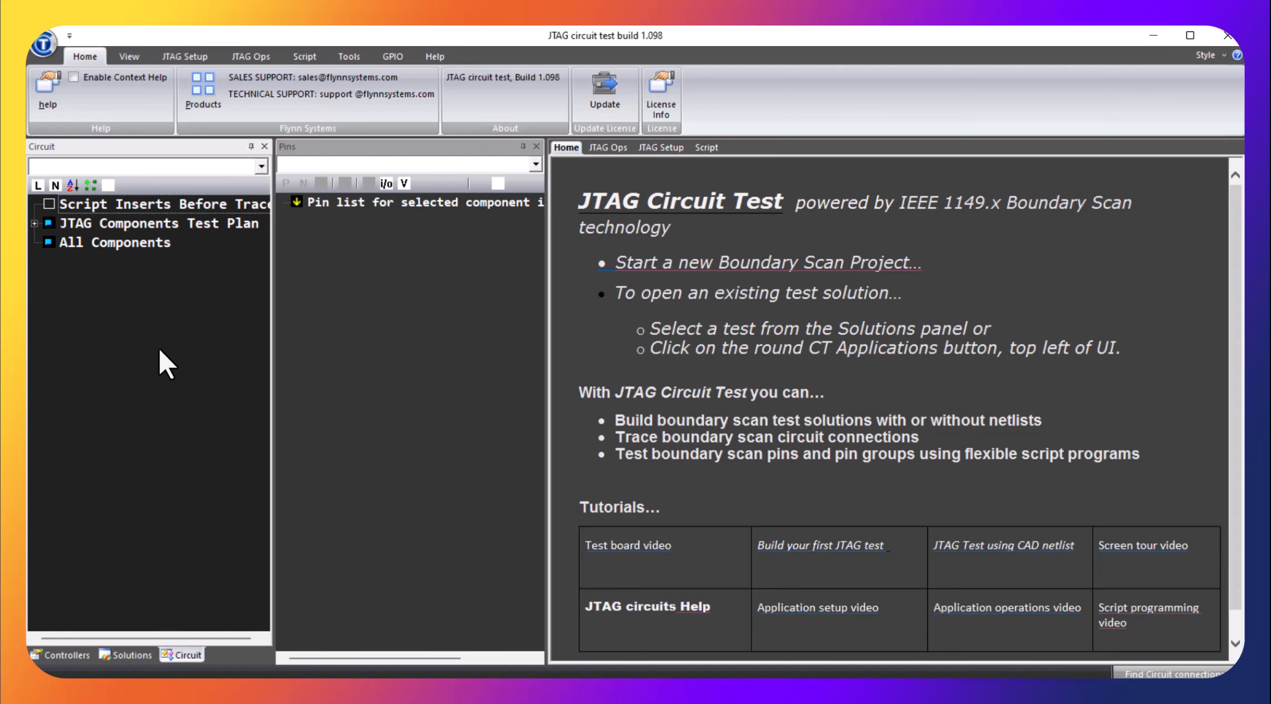
{"action": "left_click", "coordinate": [44, 44]}
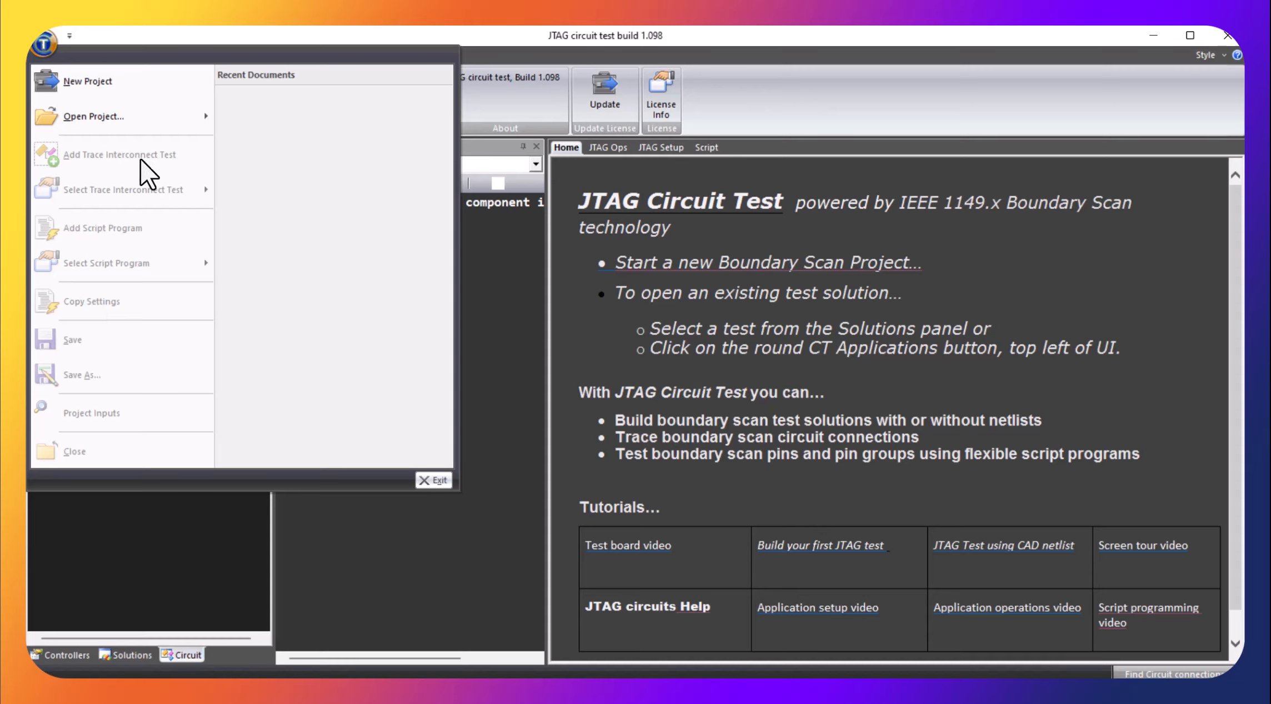
{"action": "mouse_move", "coordinate": [129, 190]}
{"action": "left_click", "coordinate": [732, 89]}
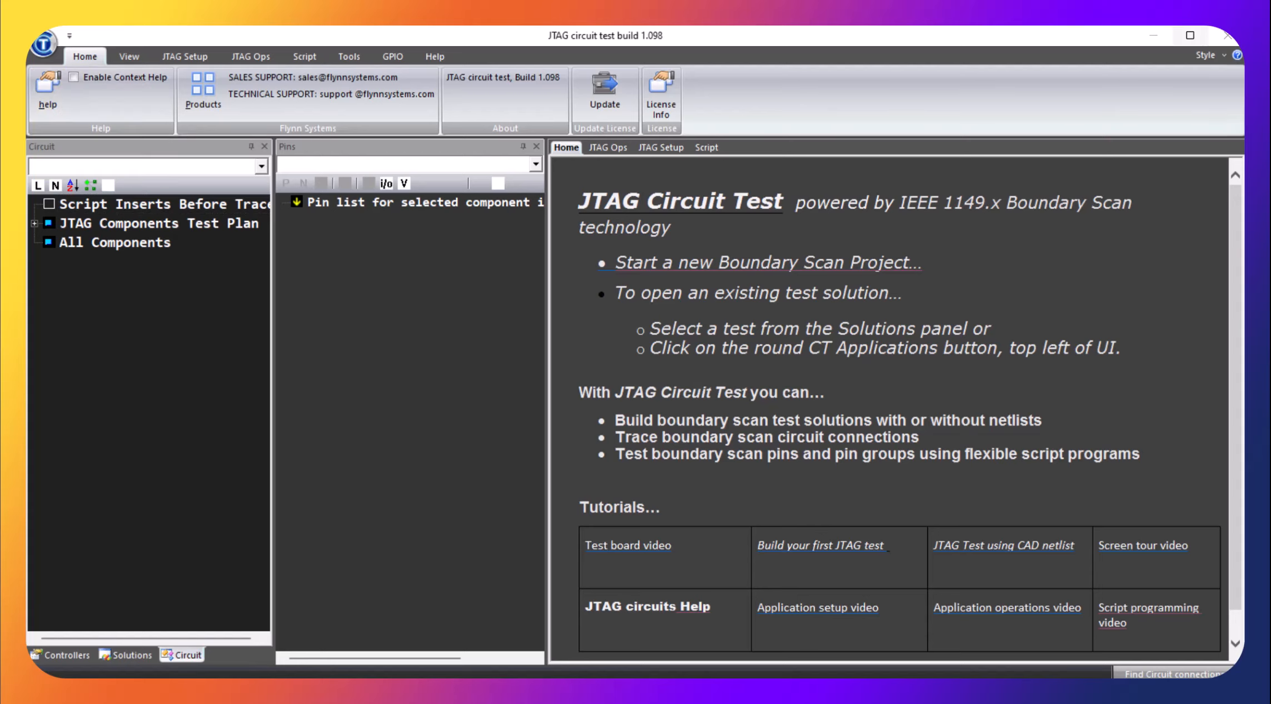
{"action": "left_click_drag", "start_coordinate": [1270, 50], "coordinate": [652, 58]}
{"action": "left_click_drag", "start_coordinate": [762, 66], "coordinate": [1270, 51]}
{"action": "mouse_move", "coordinate": [1270, 51]}
{"action": "left_mouse_down"}
{"action": "mouse_move", "coordinate": [1194, 104]}
{"action": "mouse_move", "coordinate": [1001, 64]}
{"action": "mouse_move", "coordinate": [1270, 34]}
{"action": "left_mouse_up"}
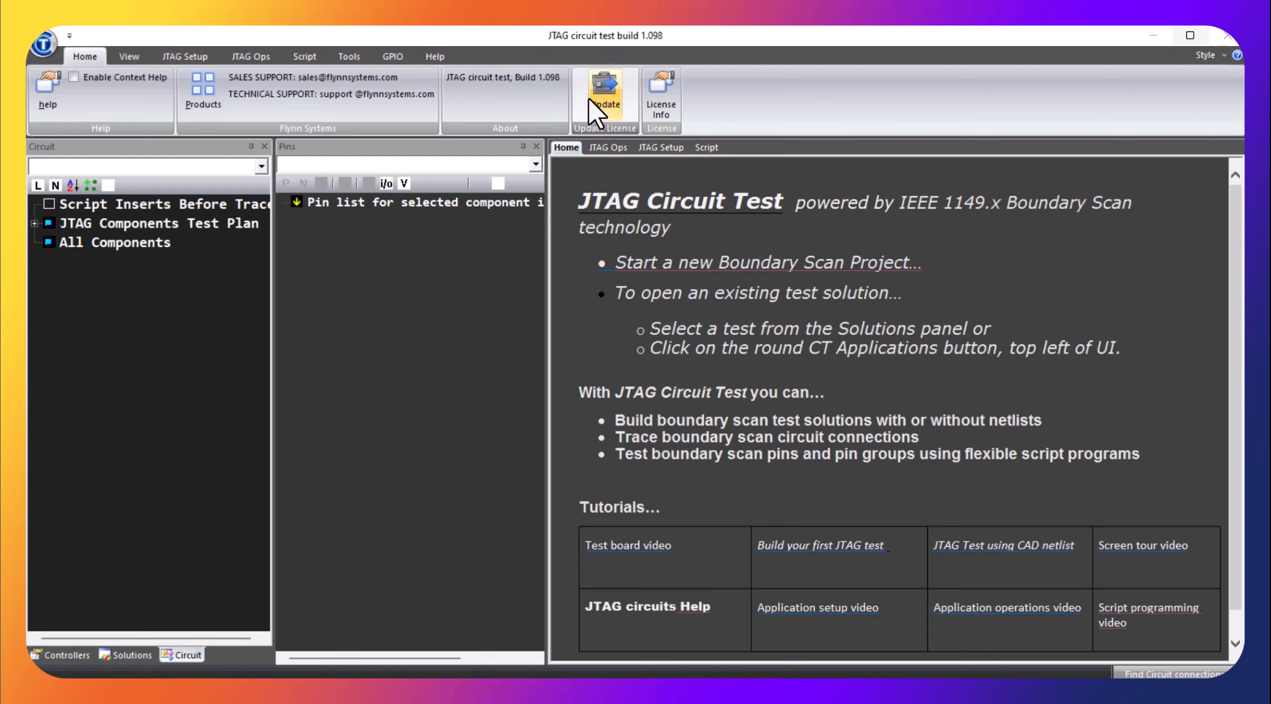
Review the license information and the available JTAG, script, tools, GPIO and help commands
{"action": "left_click", "coordinate": [661, 109]}
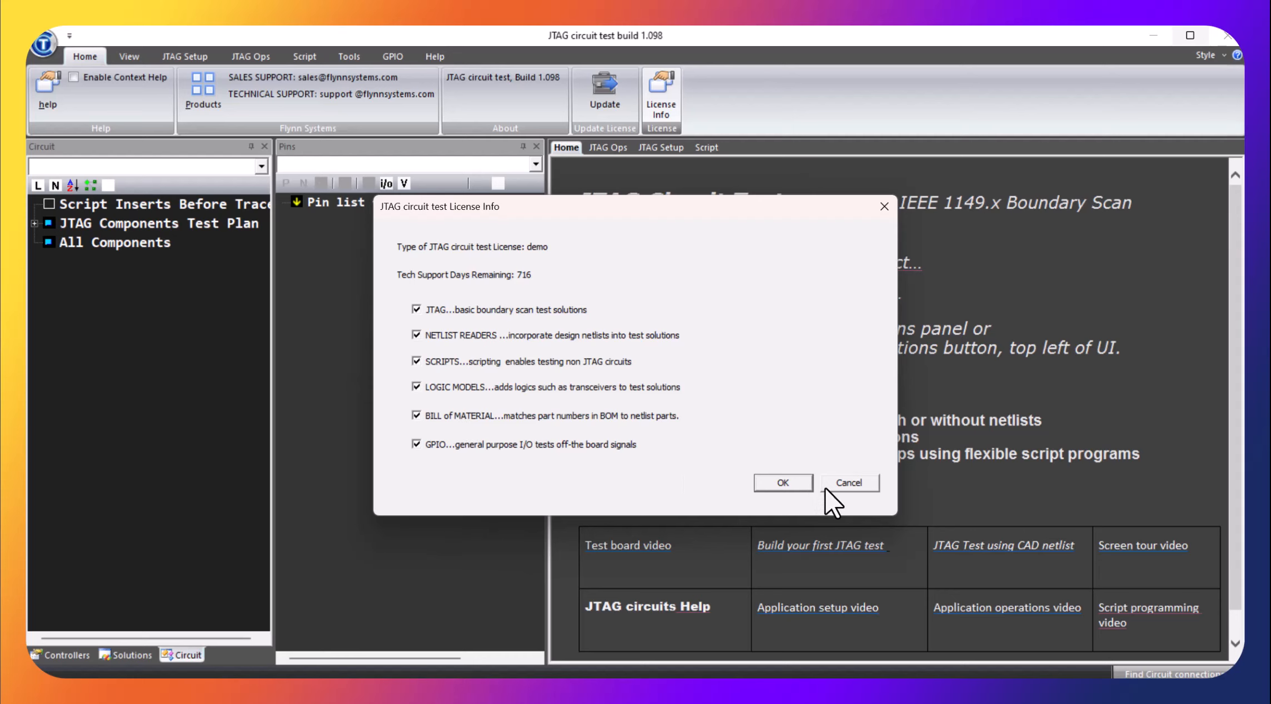
{"action": "left_click", "coordinate": [806, 483]}
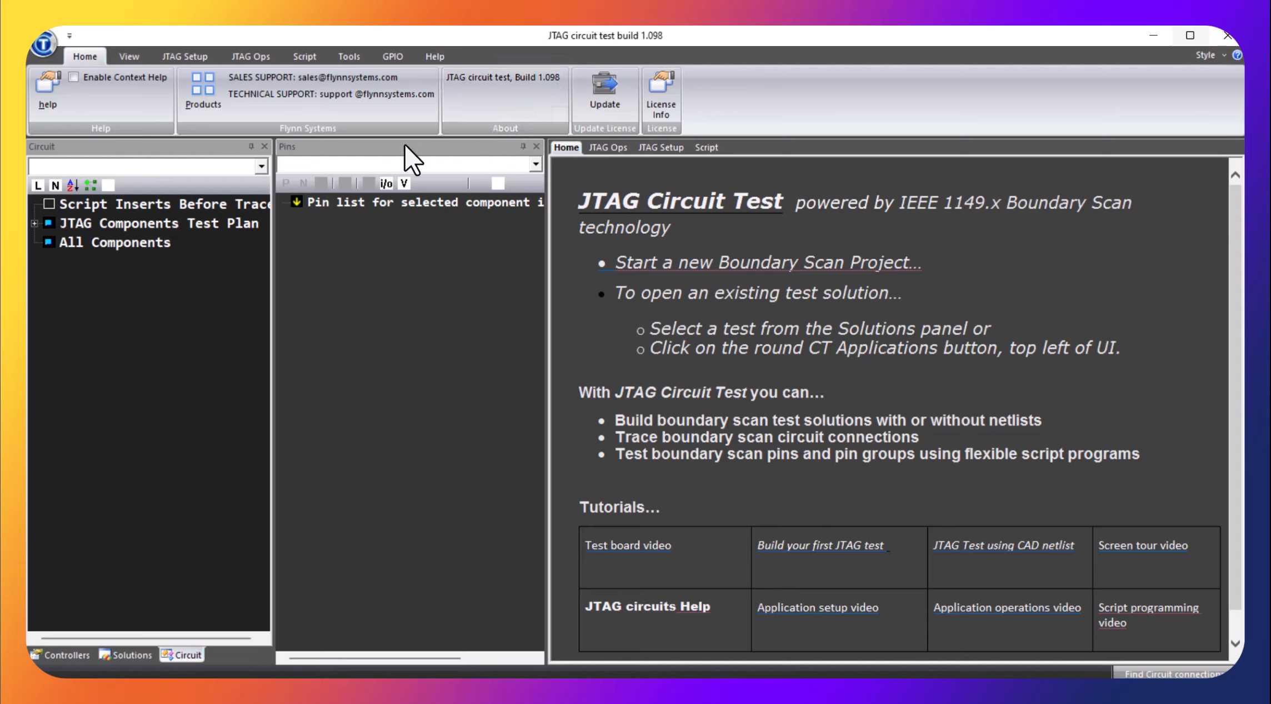
{"action": "left_click", "coordinate": [176, 57]}
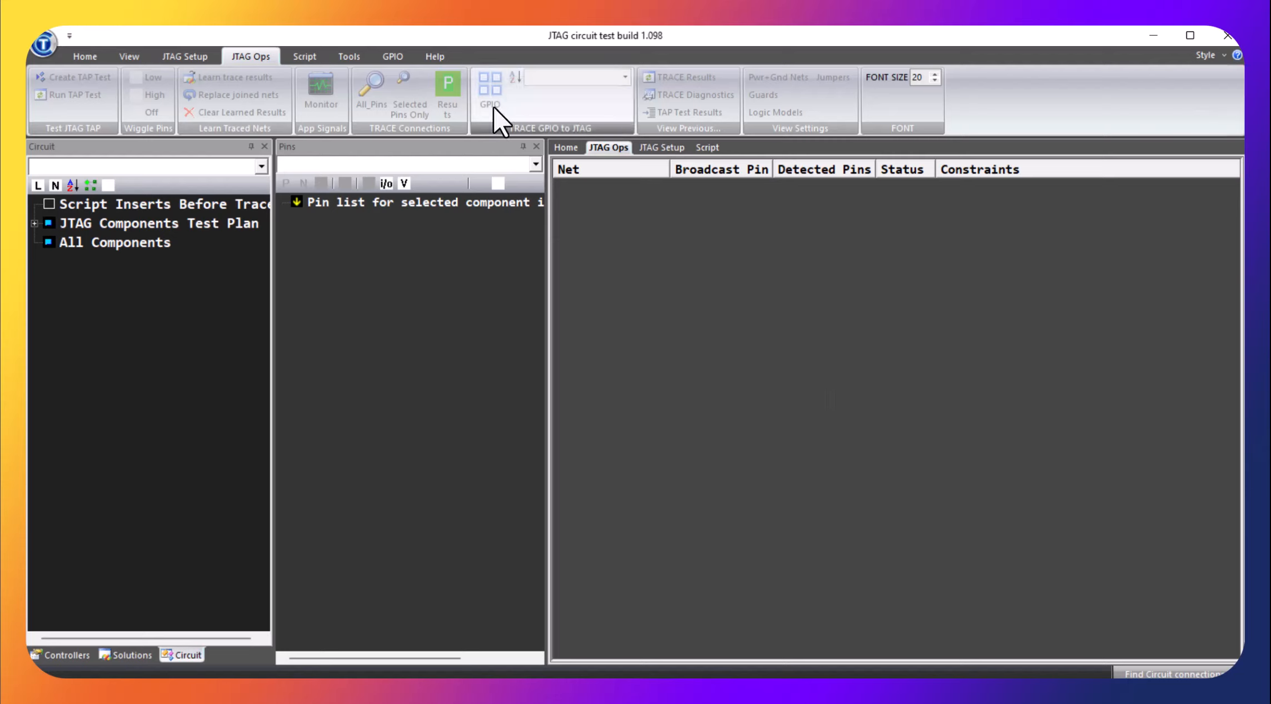
{"action": "left_click", "coordinate": [314, 56]}
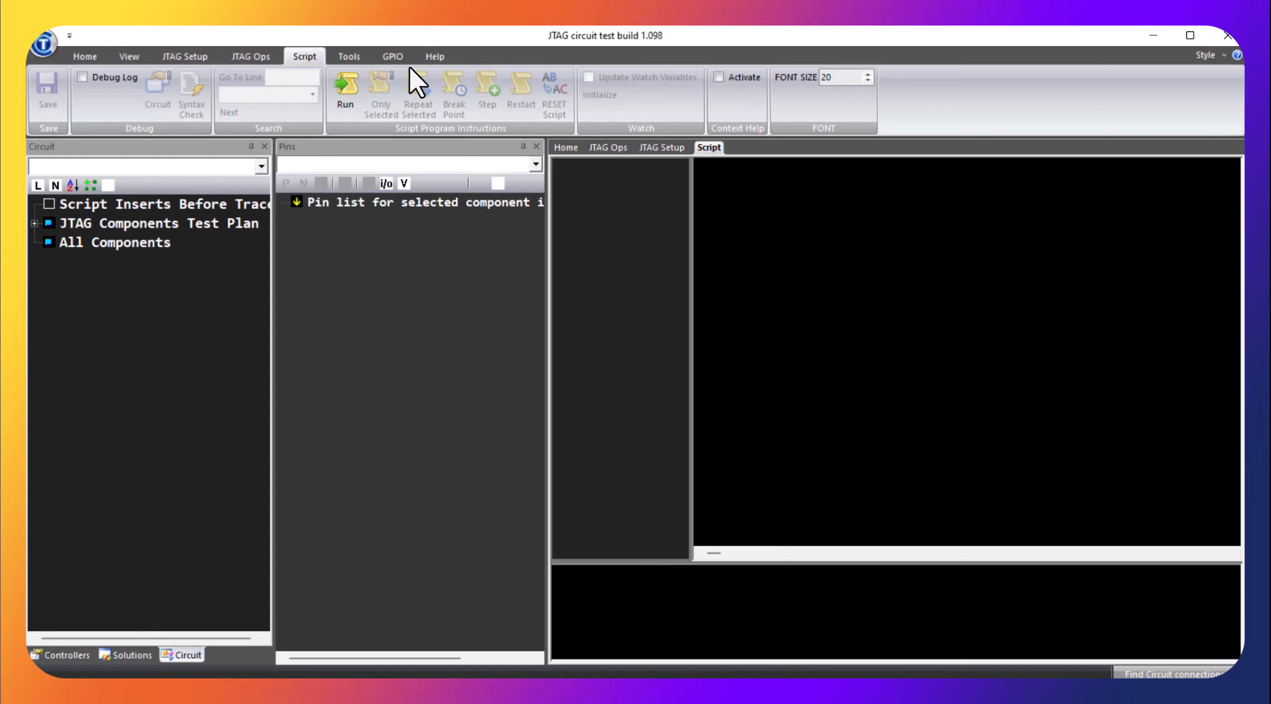
{"action": "left_click", "coordinate": [349, 56]}
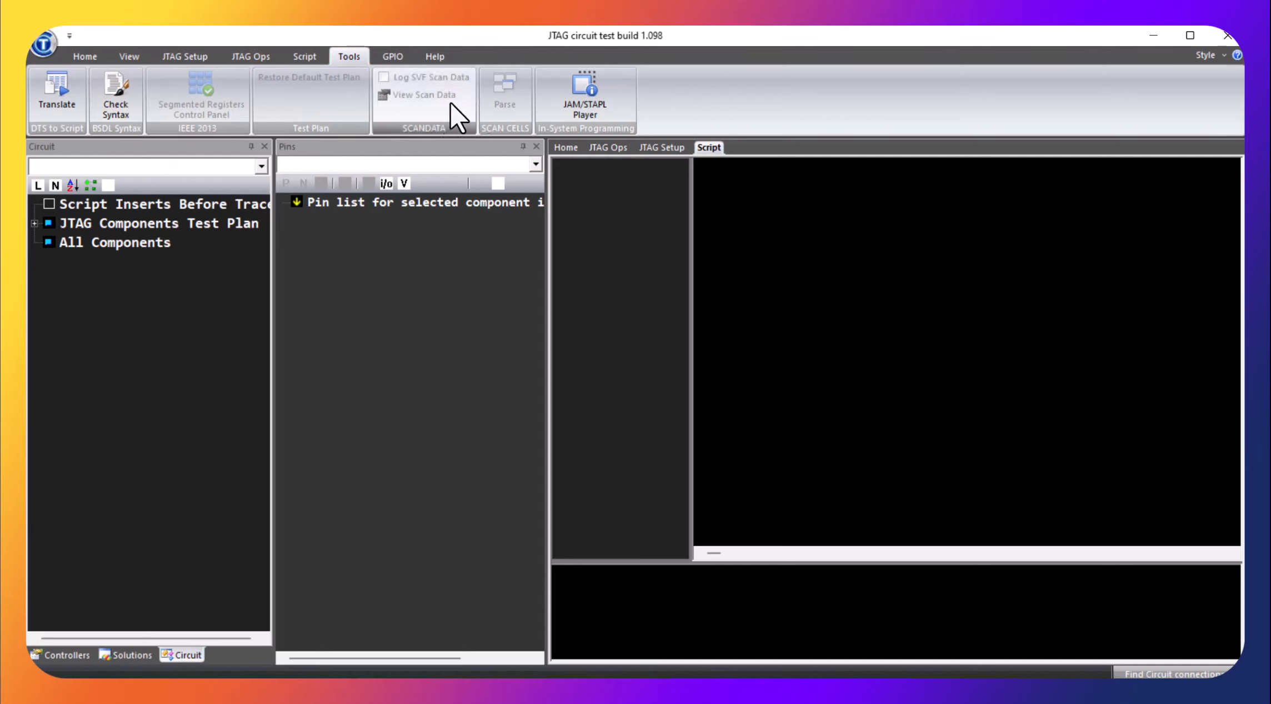
{"action": "left_click", "coordinate": [390, 52]}
{"action": "left_click", "coordinate": [433, 55]}
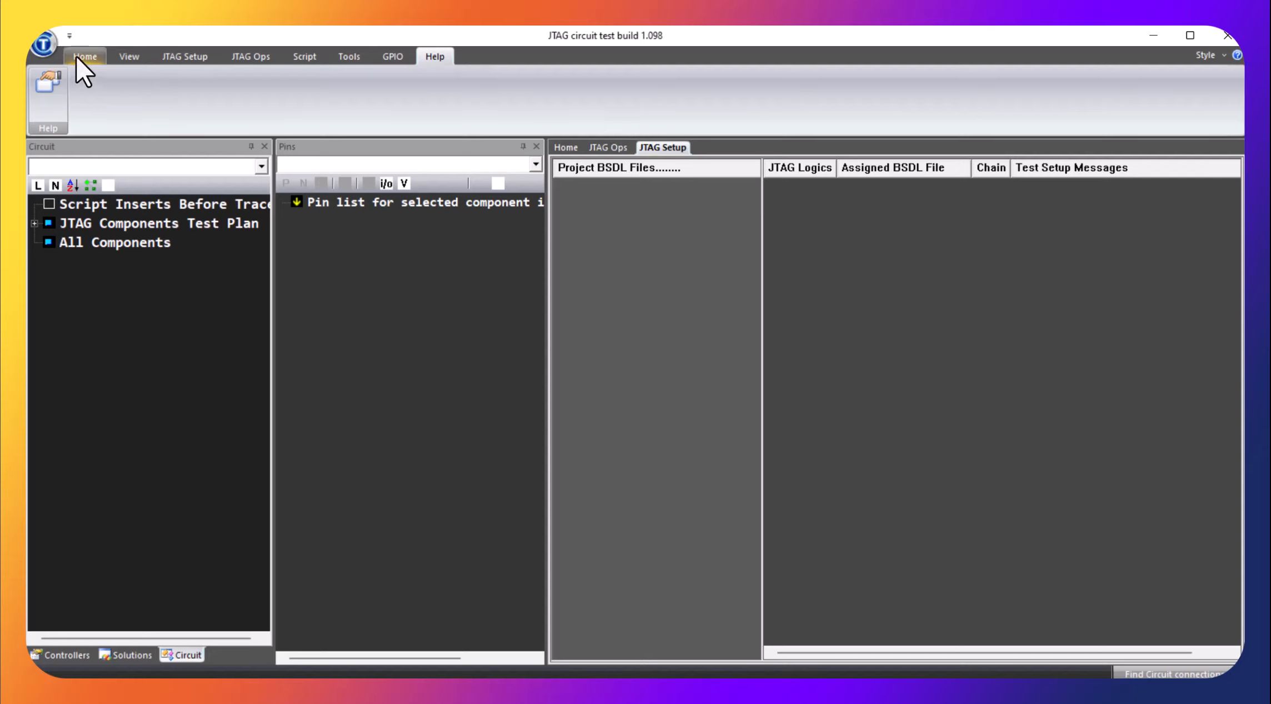
Start a new project with D:\bsdapps\CT_bsdls as its project folder
{"action": "left_click", "coordinate": [47, 47]}
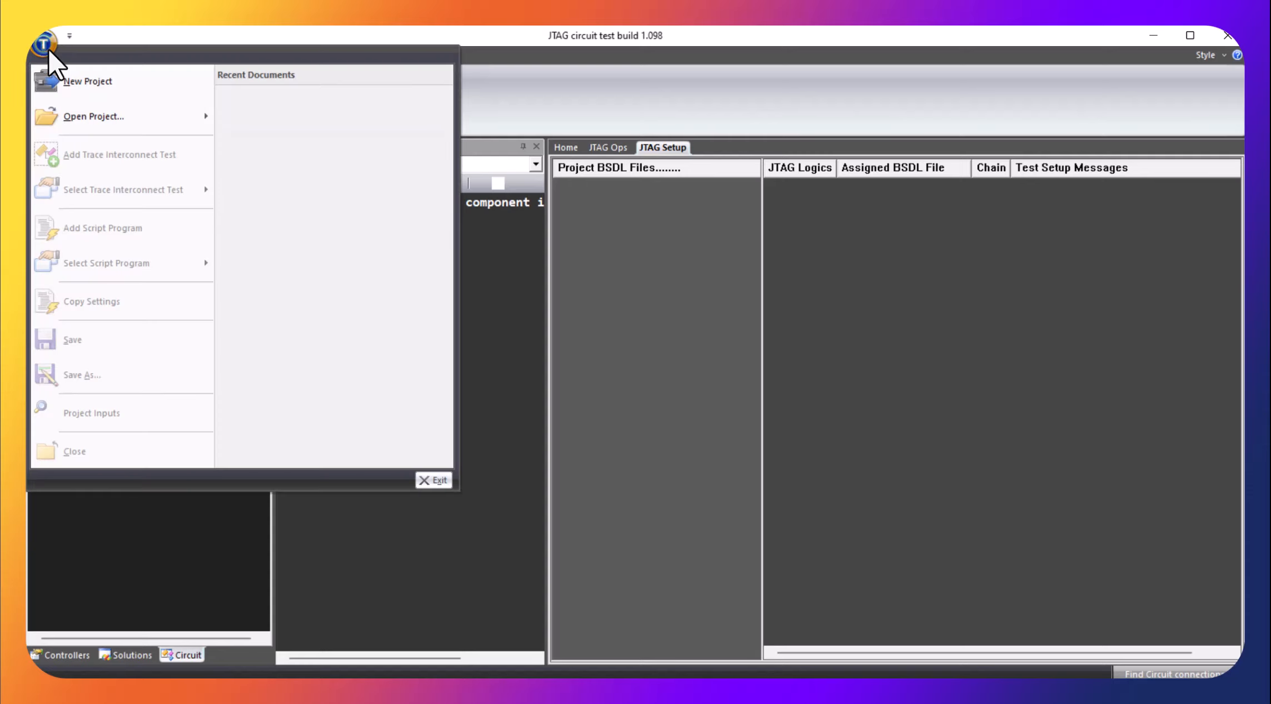
{"action": "left_click", "coordinate": [72, 82]}
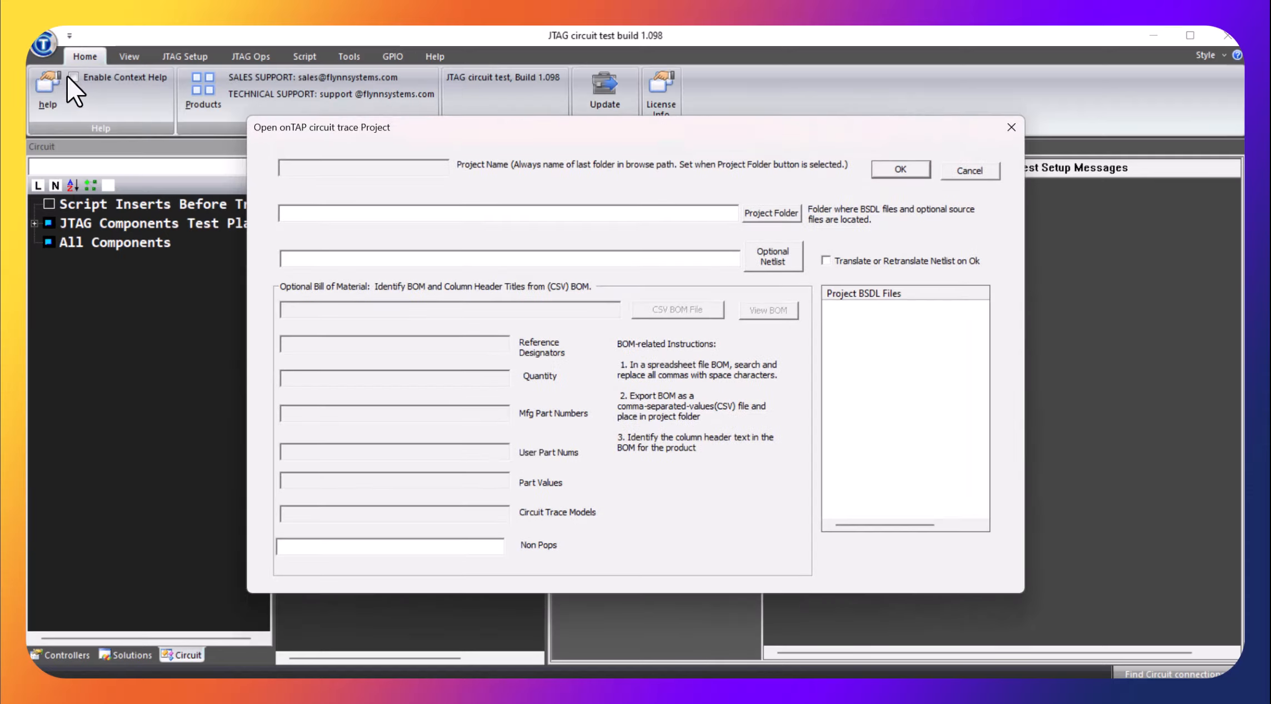
{"action": "left_click", "coordinate": [764, 214]}
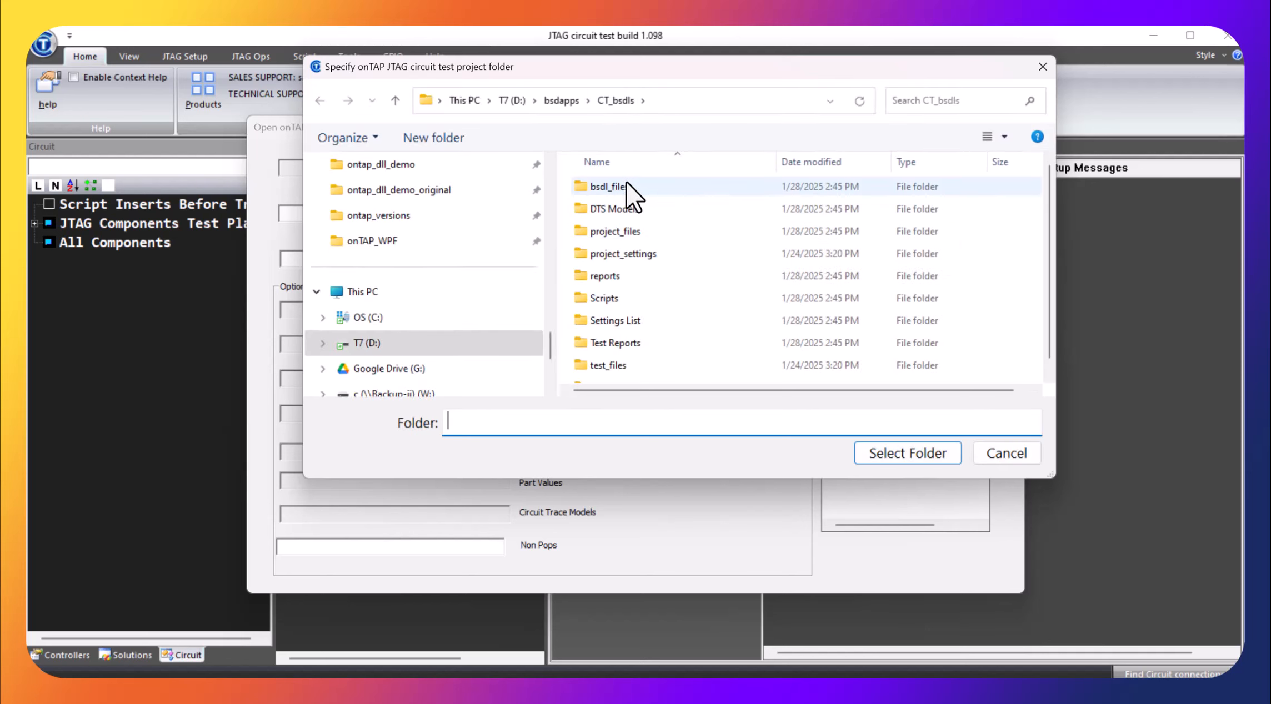
{"action": "scroll", "coordinate": [628, 187], "scroll_direction": "down", "scroll_amount": 1}
{"action": "scroll", "coordinate": [630, 192], "scroll_direction": "up", "scroll_amount": 1}
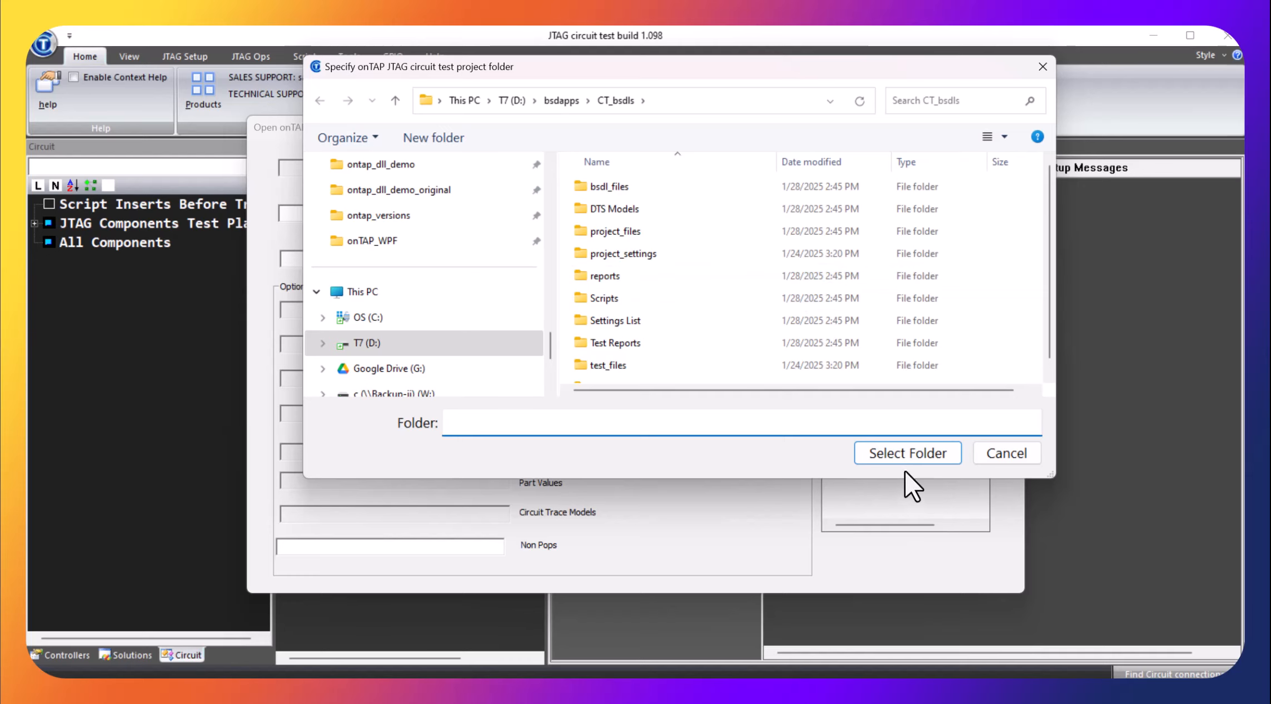
{"action": "left_click", "coordinate": [907, 454]}
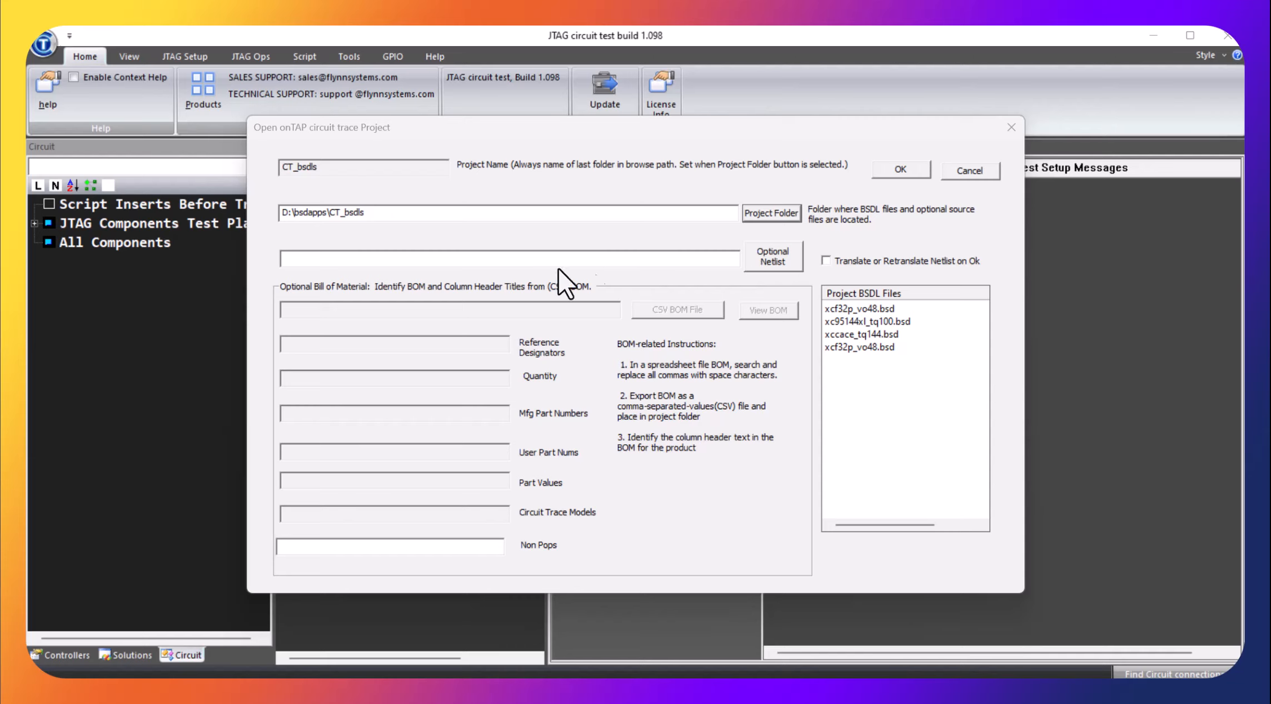
Create the project without a netlist, erasing the existing CT_bsdls.xnf file translation
{"action": "left_click", "coordinate": [916, 171]}
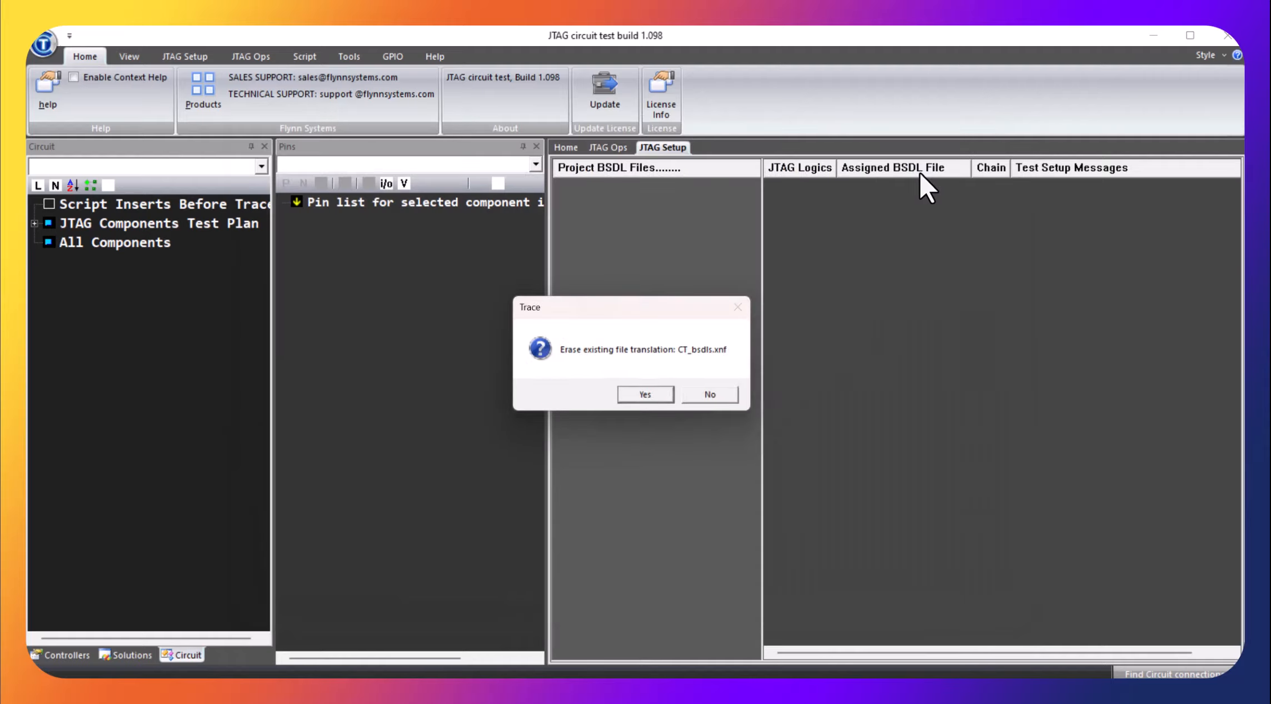
{"action": "left_click", "coordinate": [671, 395]}
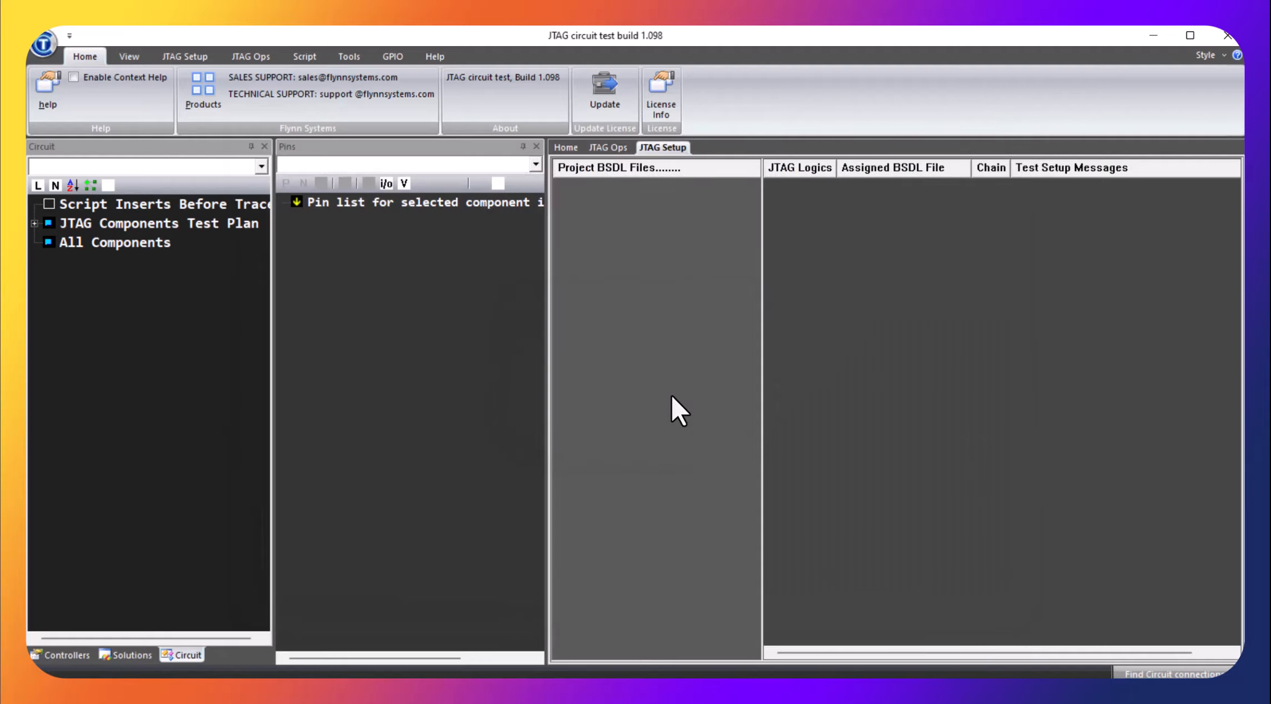
{"action": "left_click", "coordinate": [671, 394]}
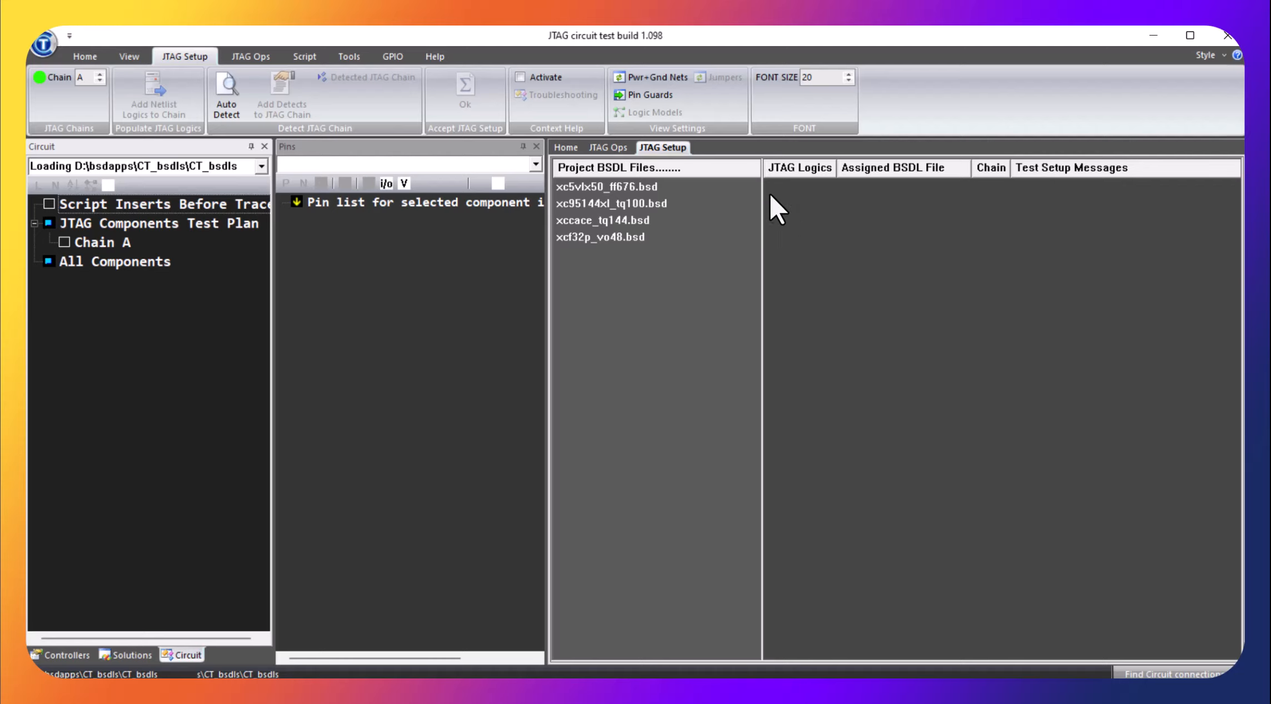
Auto-detect the JTAG devices on chain A and add the detected devices to the chain
{"action": "left_click", "coordinate": [224, 92]}
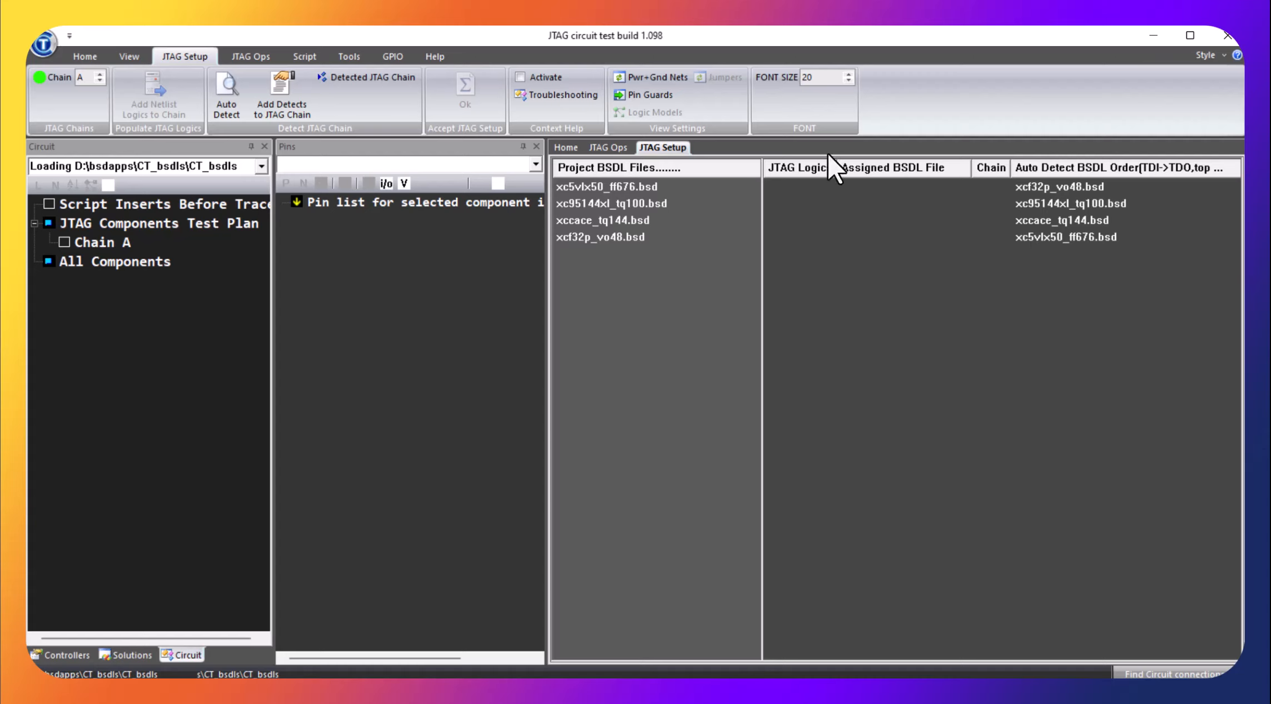
{"action": "left_click", "coordinate": [286, 100]}
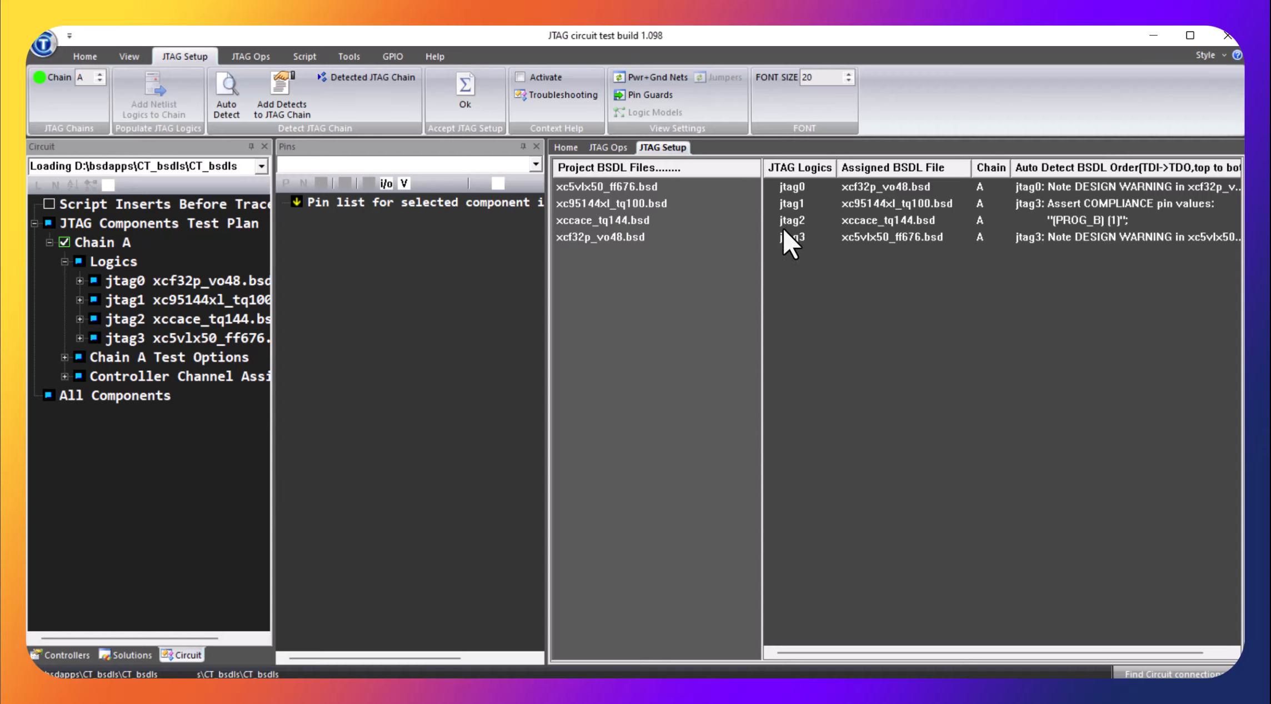
Rename the JTAG logic assigned to xcf32p_vo48.bsd as U4 and the one assigned to xc95144xl_tq100.bsd as U3
{"action": "left_click", "coordinate": [792, 189]}
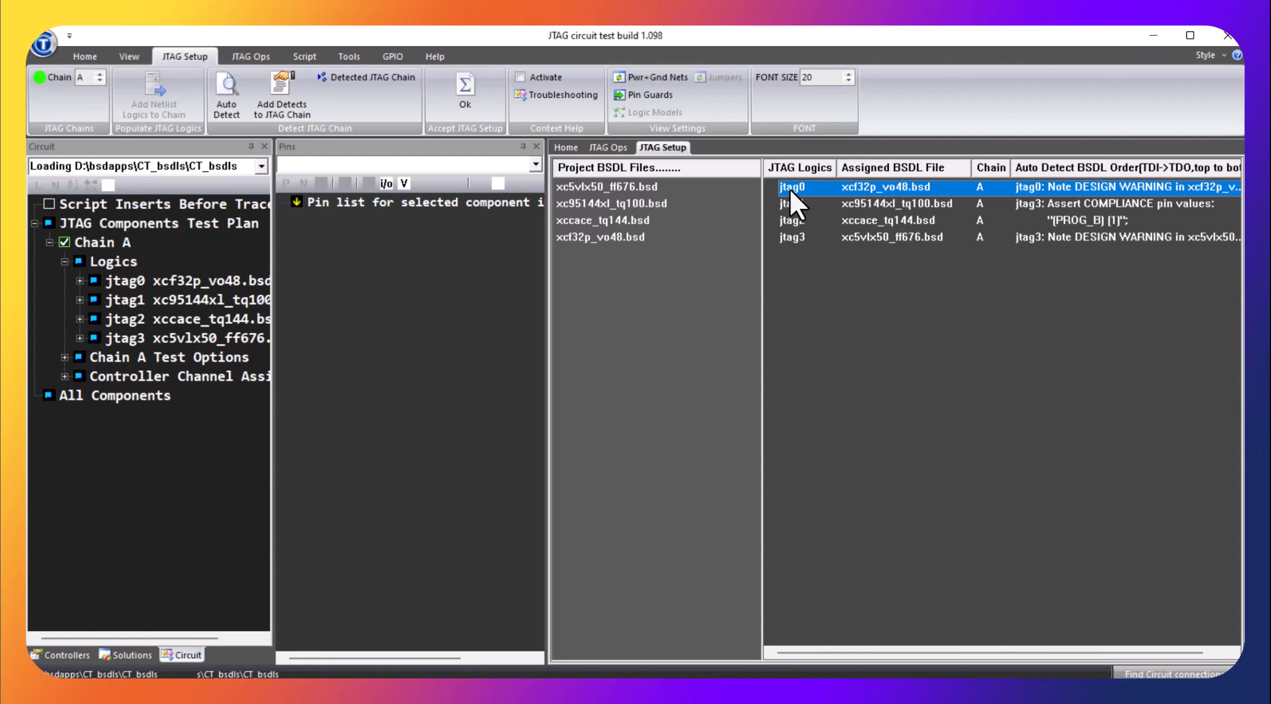
{"action": "left_click", "coordinate": [790, 191]}
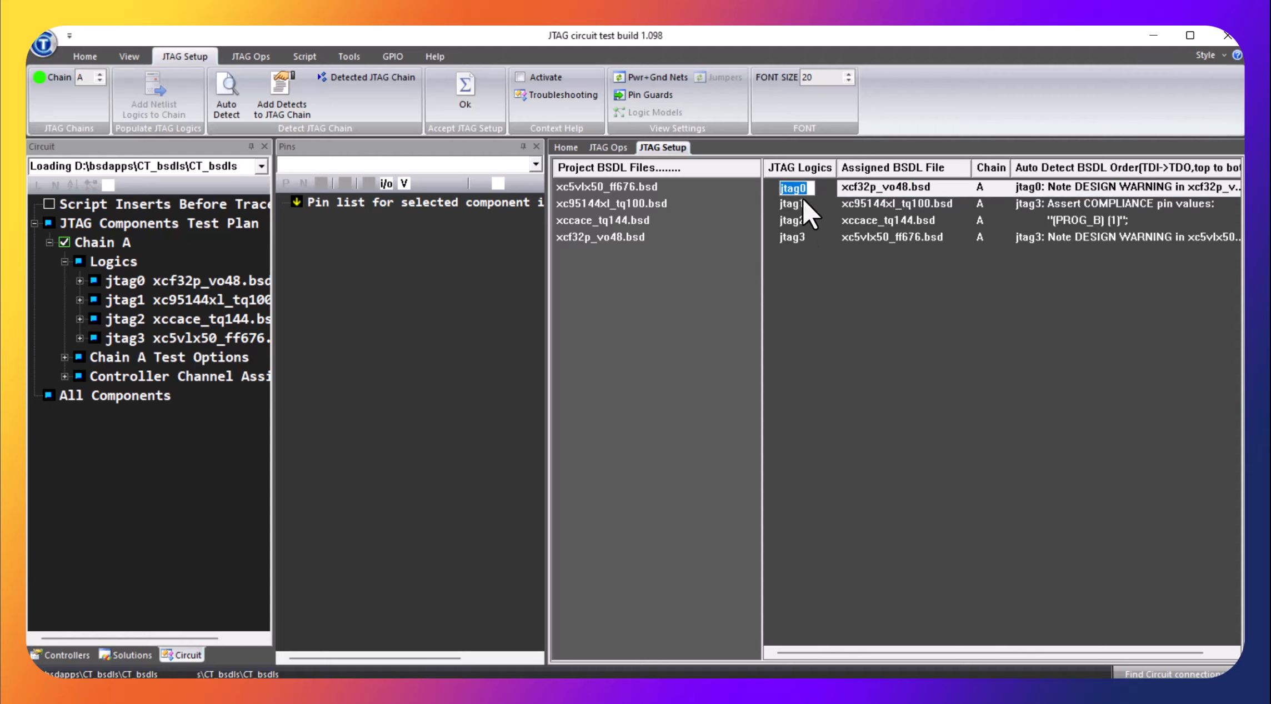
{"action": "type", "text": "U4"}
{"action": "key", "text": "Return"}
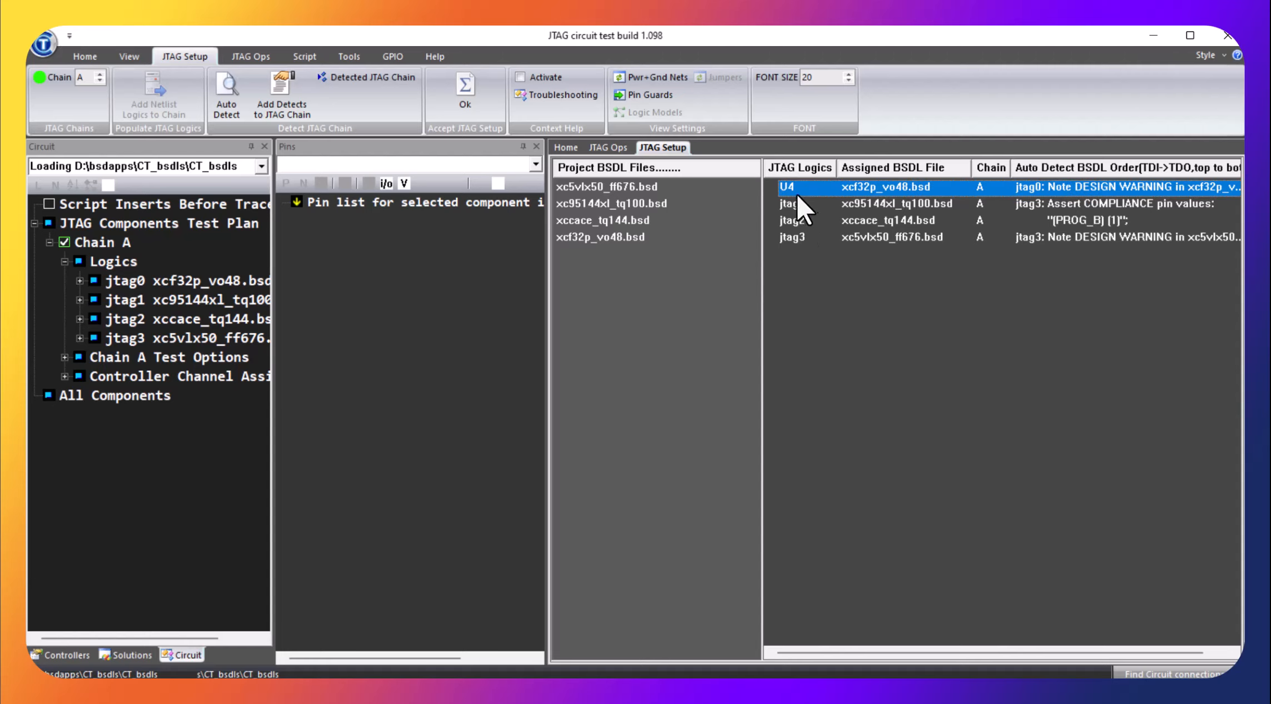
{"action": "left_click", "coordinate": [792, 204]}
{"action": "left_click", "coordinate": [791, 205]}
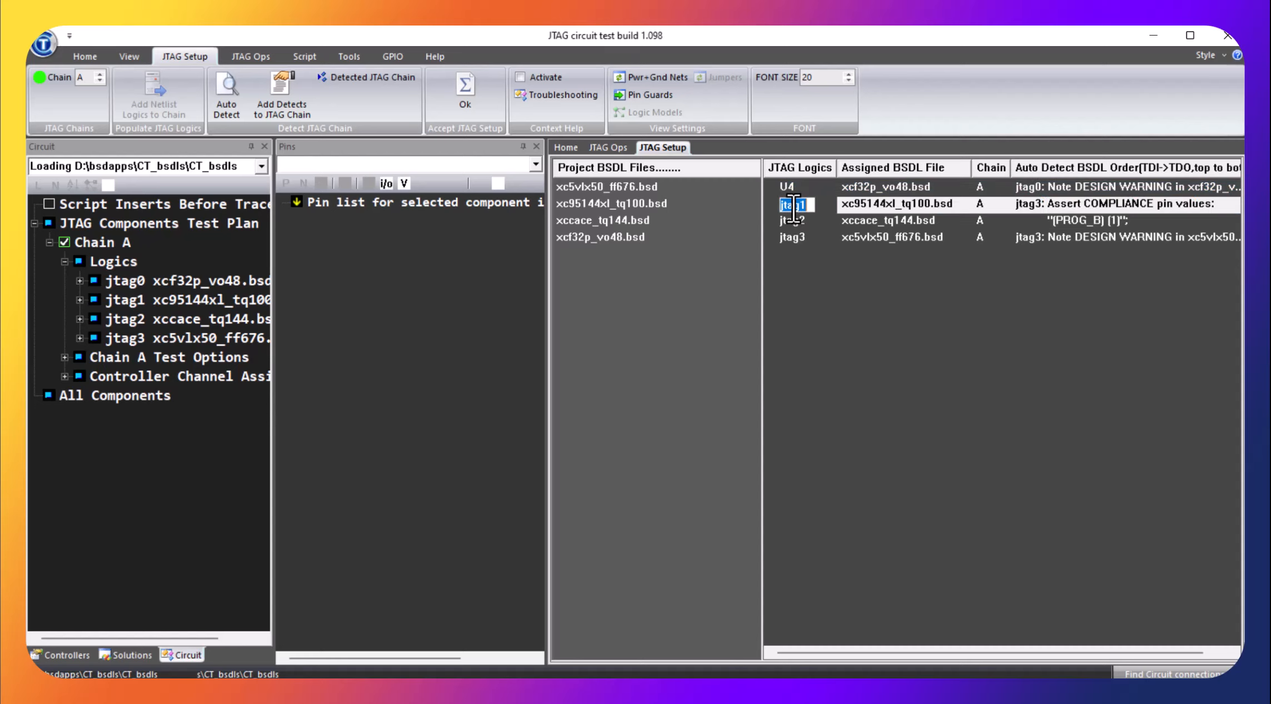
{"action": "type", "text": "U3"}
{"action": "key", "text": "Return"}
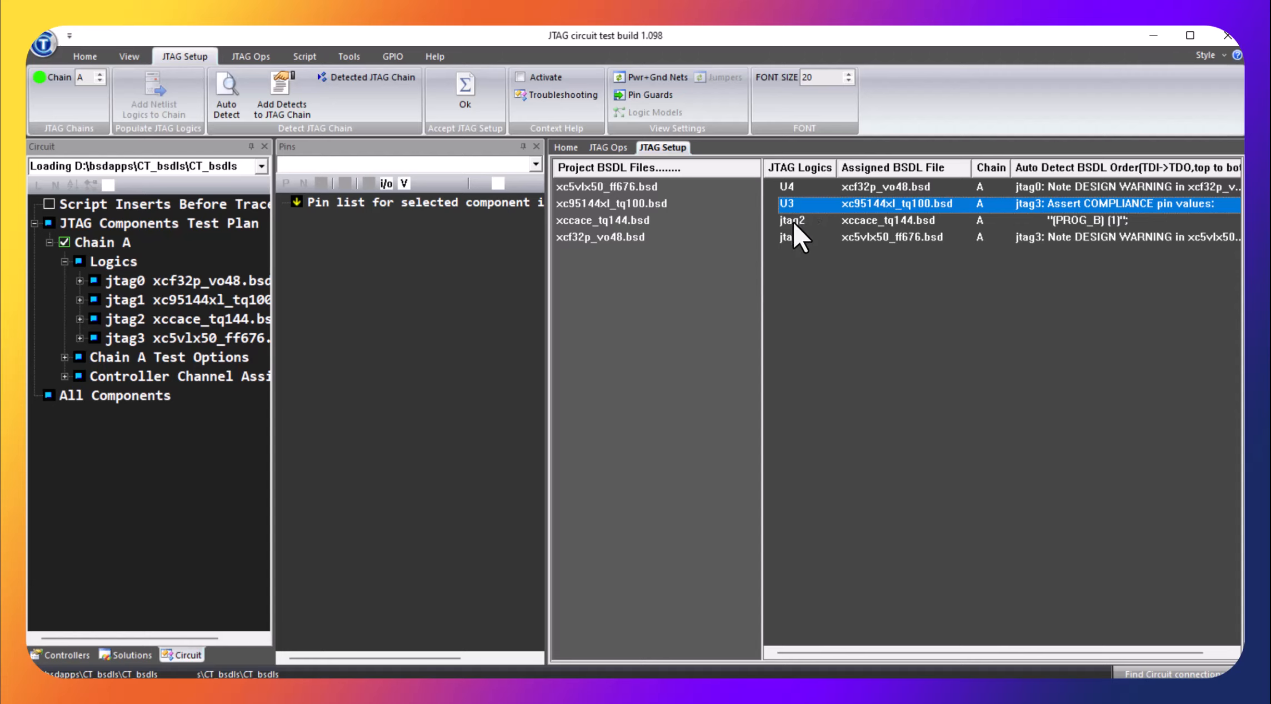
Rename the JTAG logic assigned to xccace_tq144.bsd as U2 and the one assigned to xc5vlx50_ff676.bsd as U1
{"action": "left_click", "coordinate": [792, 220]}
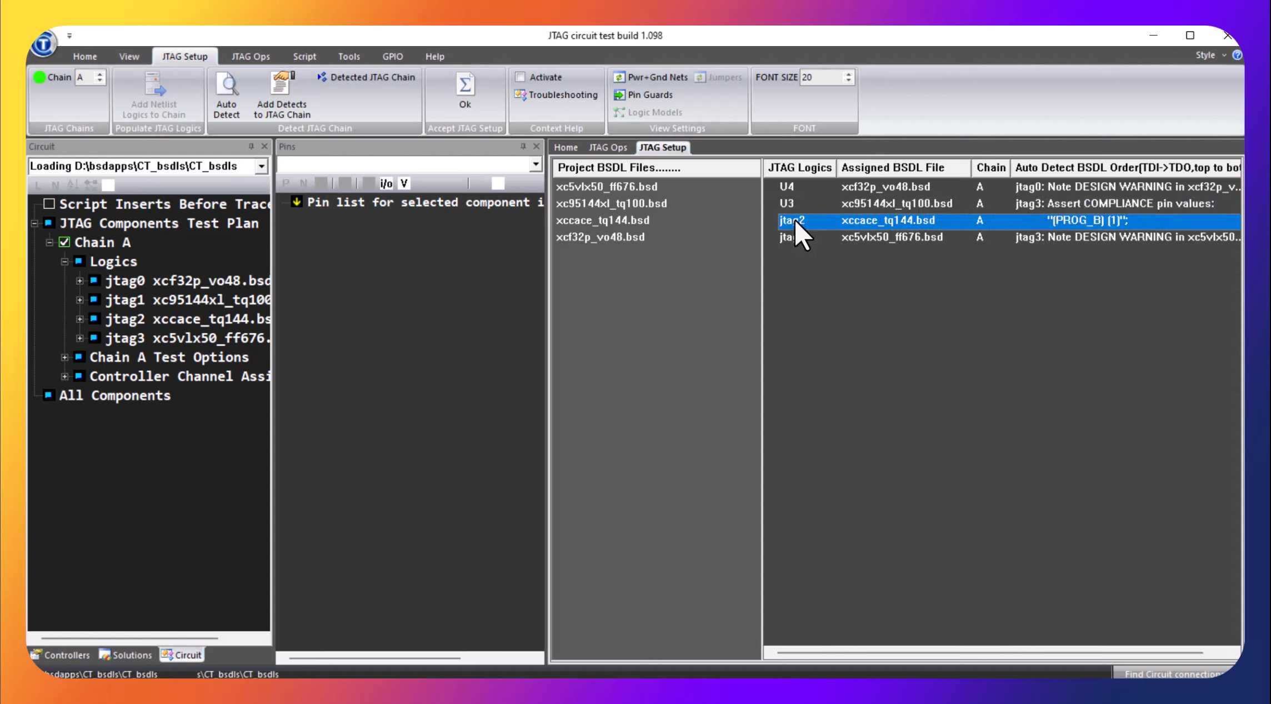
{"action": "left_click", "coordinate": [791, 219]}
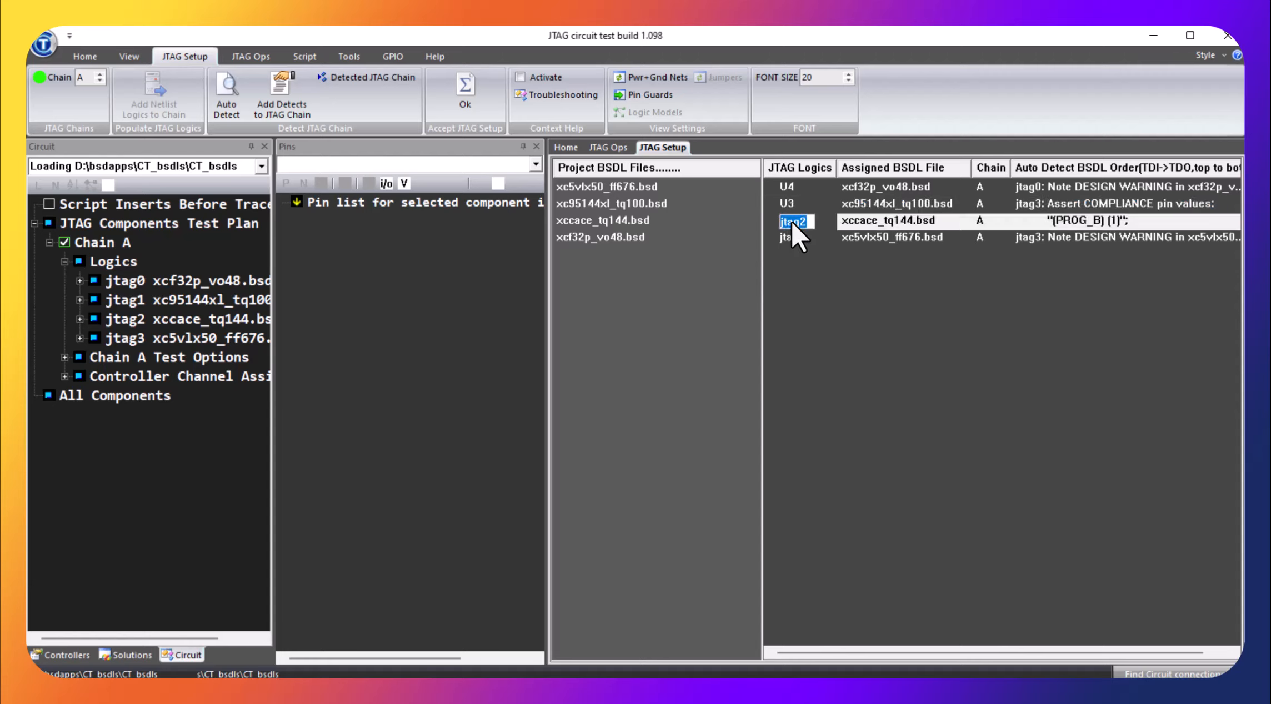
{"action": "type", "text": "U2"}
{"action": "key", "text": "Return"}
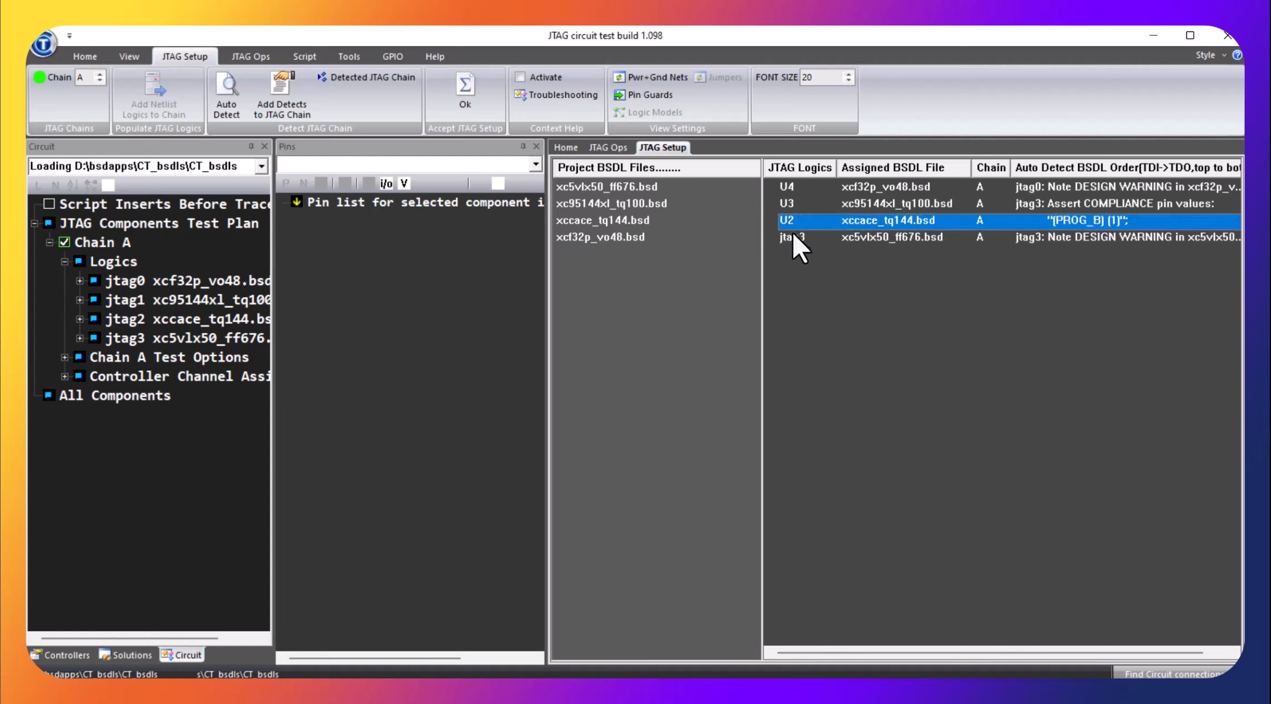
{"action": "left_click", "coordinate": [793, 236]}
{"action": "left_click", "coordinate": [793, 236]}
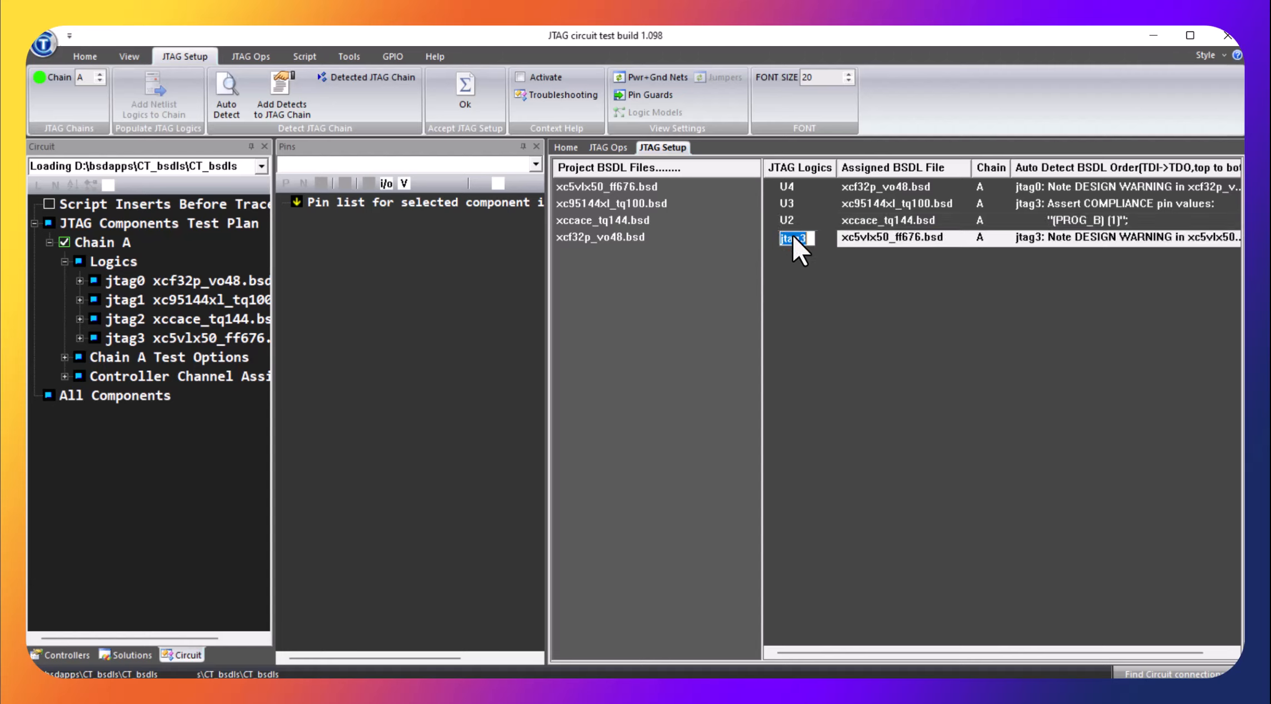
{"action": "key", "text": "Return"}
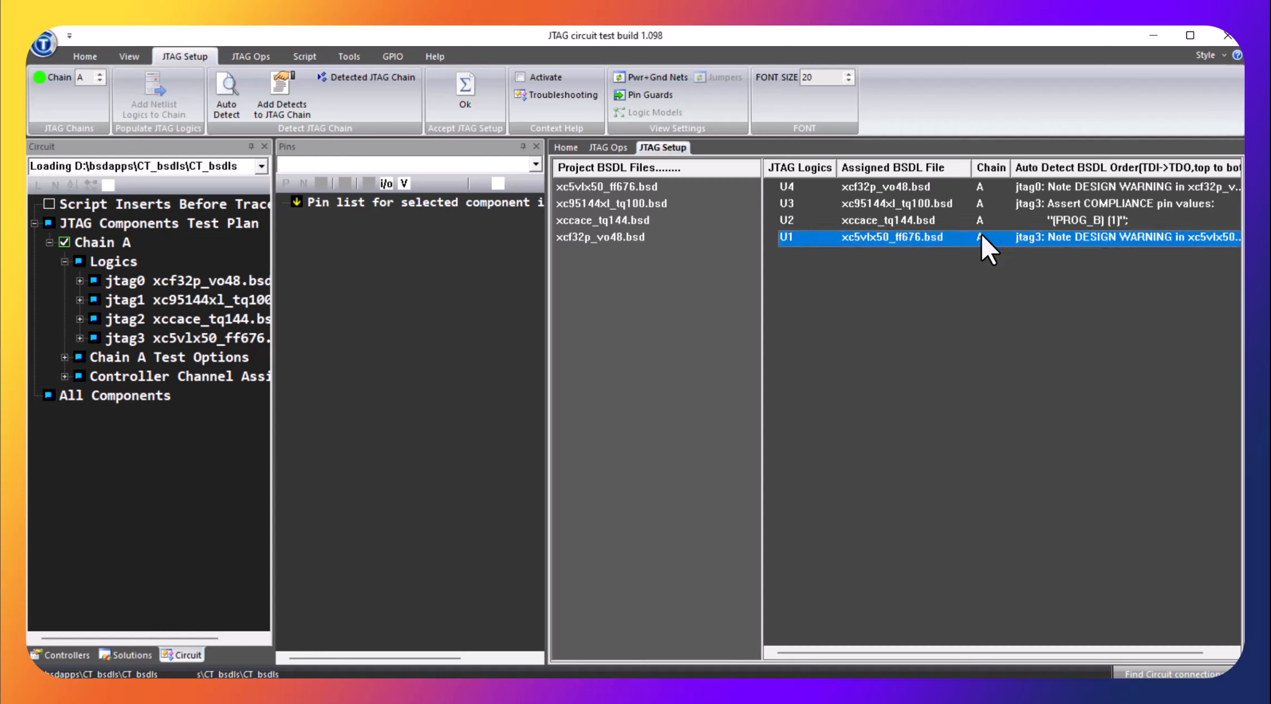
Check the chain options available for U4, dismiss them unchanged, and accept the JTAG setup
{"action": "right_click", "coordinate": [977, 185]}
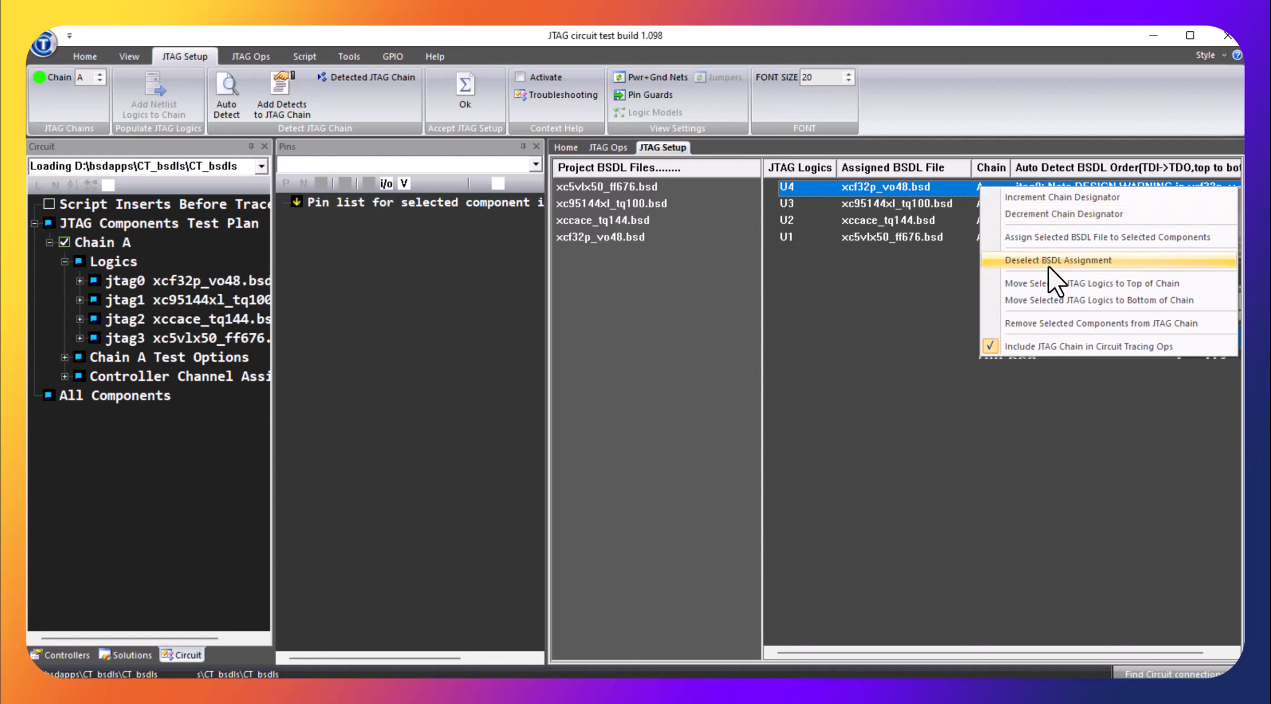
{"action": "left_click", "coordinate": [925, 364]}
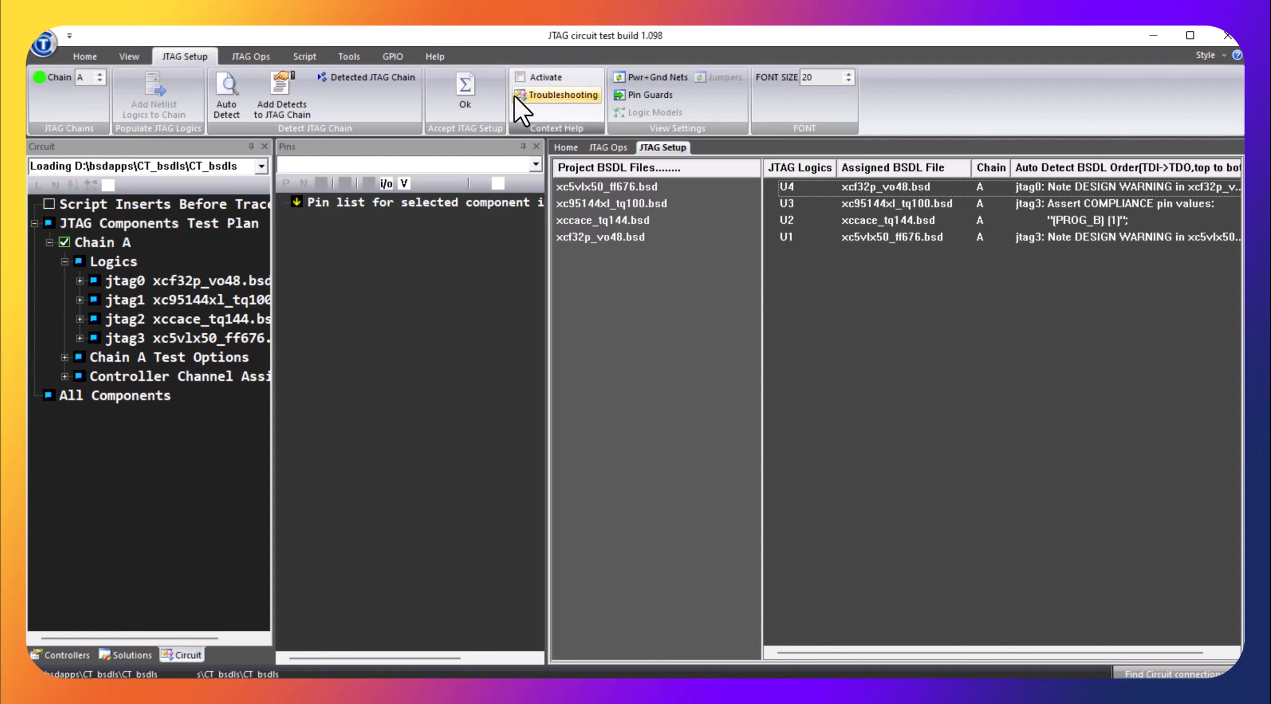
{"action": "left_click", "coordinate": [470, 92]}
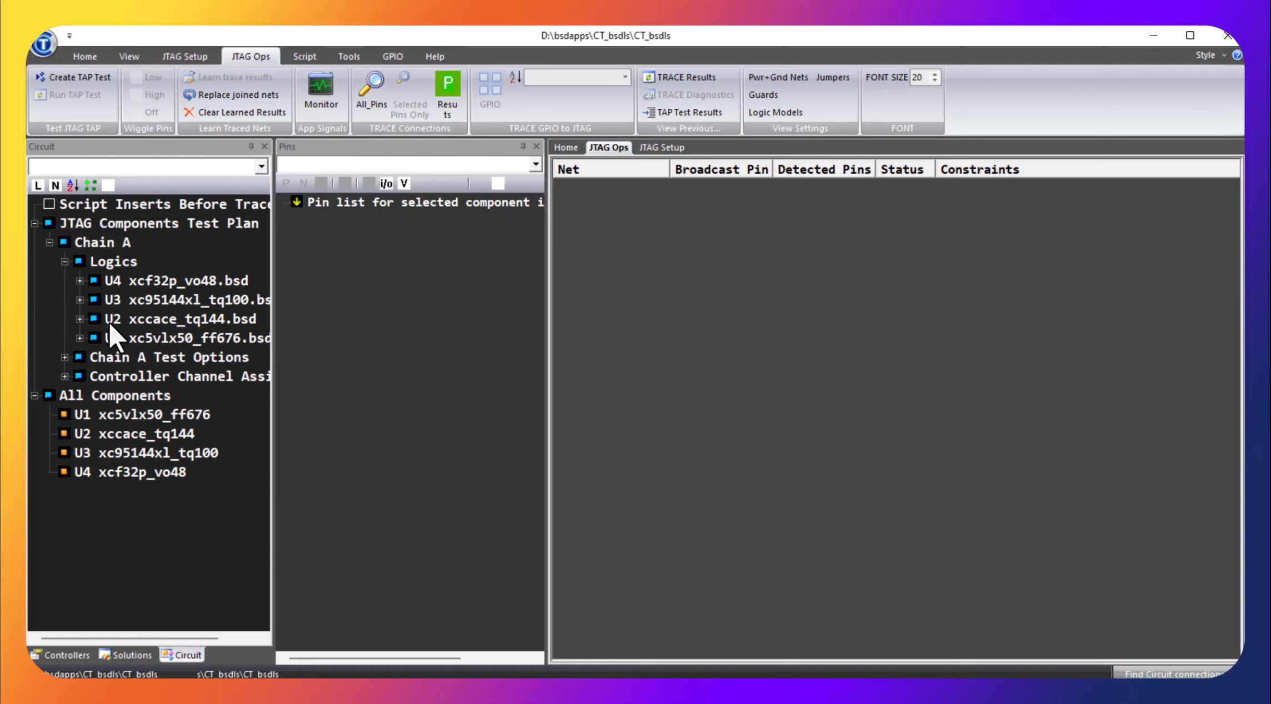
Examine the pin lists of U3 and U2, and the Chain A test options including the Test Access Port tests
{"action": "left_click", "coordinate": [120, 304]}
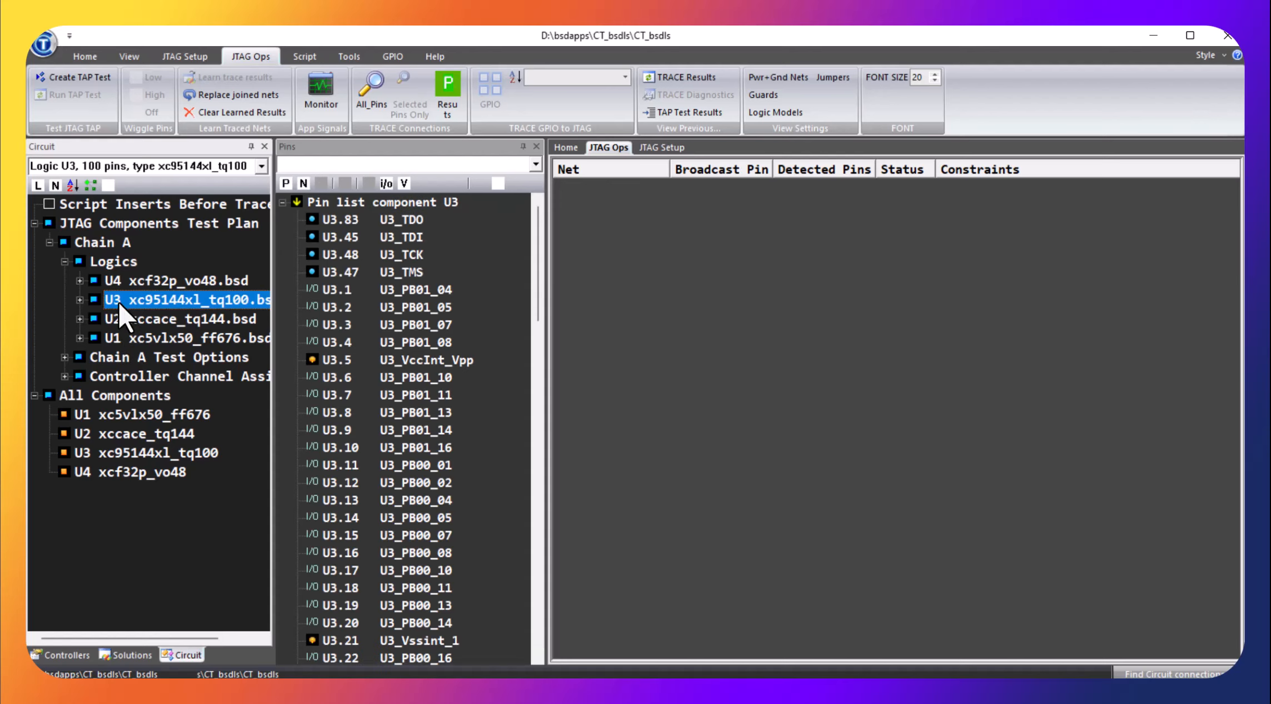
{"action": "scroll", "coordinate": [384, 440], "scroll_direction": "down", "scroll_amount": 12}
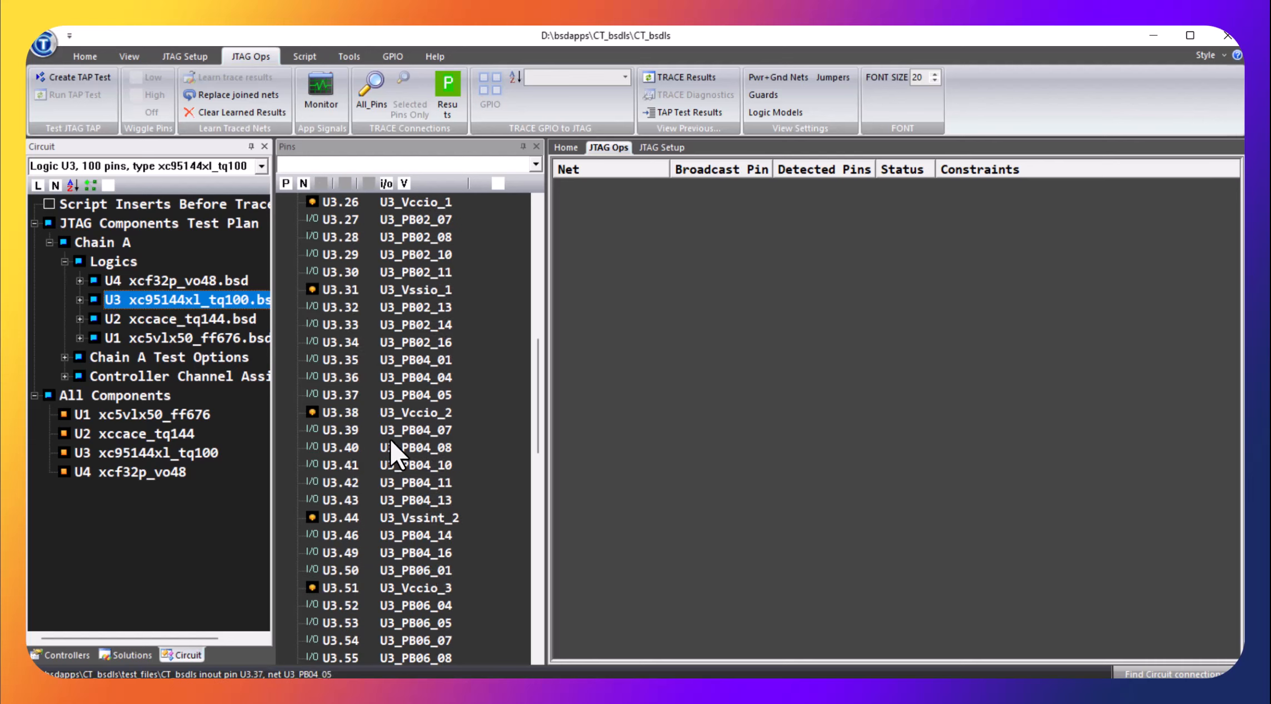
{"action": "scroll", "coordinate": [419, 428], "scroll_direction": "down", "scroll_amount": 12}
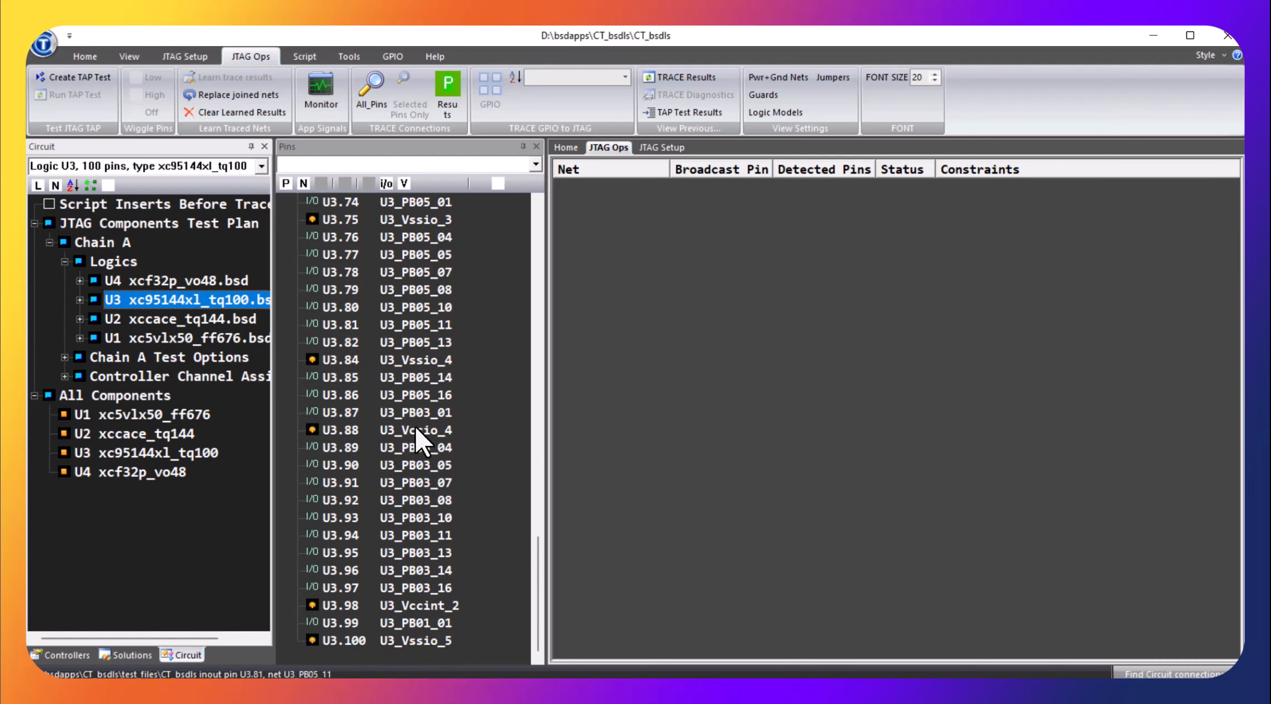
{"action": "left_click", "coordinate": [123, 320]}
{"action": "left_click", "coordinate": [120, 298]}
{"action": "left_click", "coordinate": [64, 357]}
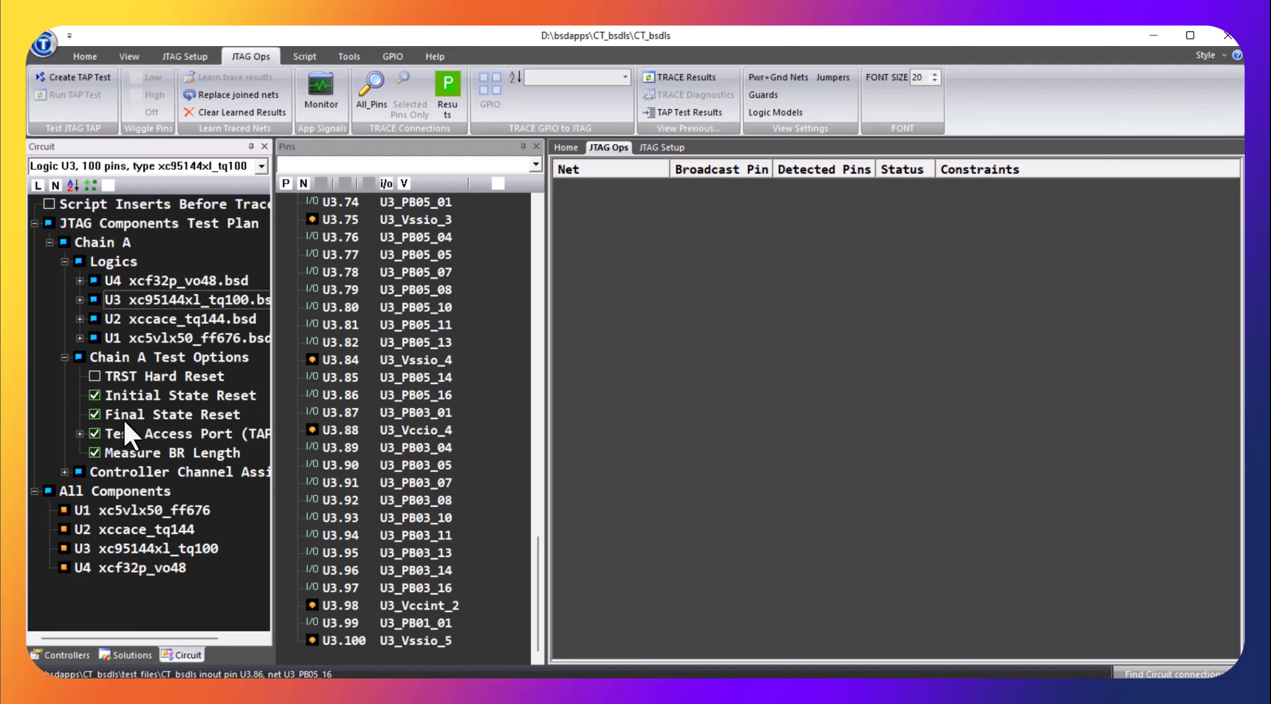
{"action": "left_click", "coordinate": [80, 433]}
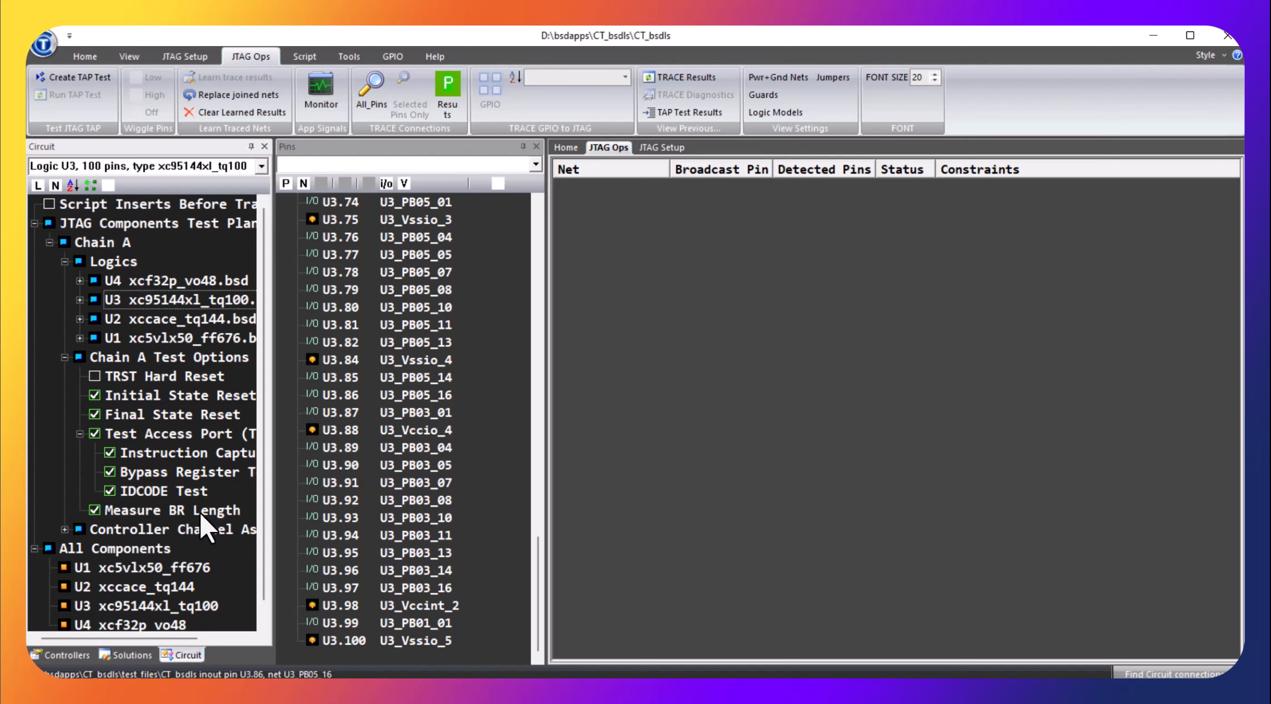
{"action": "scroll", "coordinate": [118, 550], "scroll_direction": "down", "scroll_amount": 1}
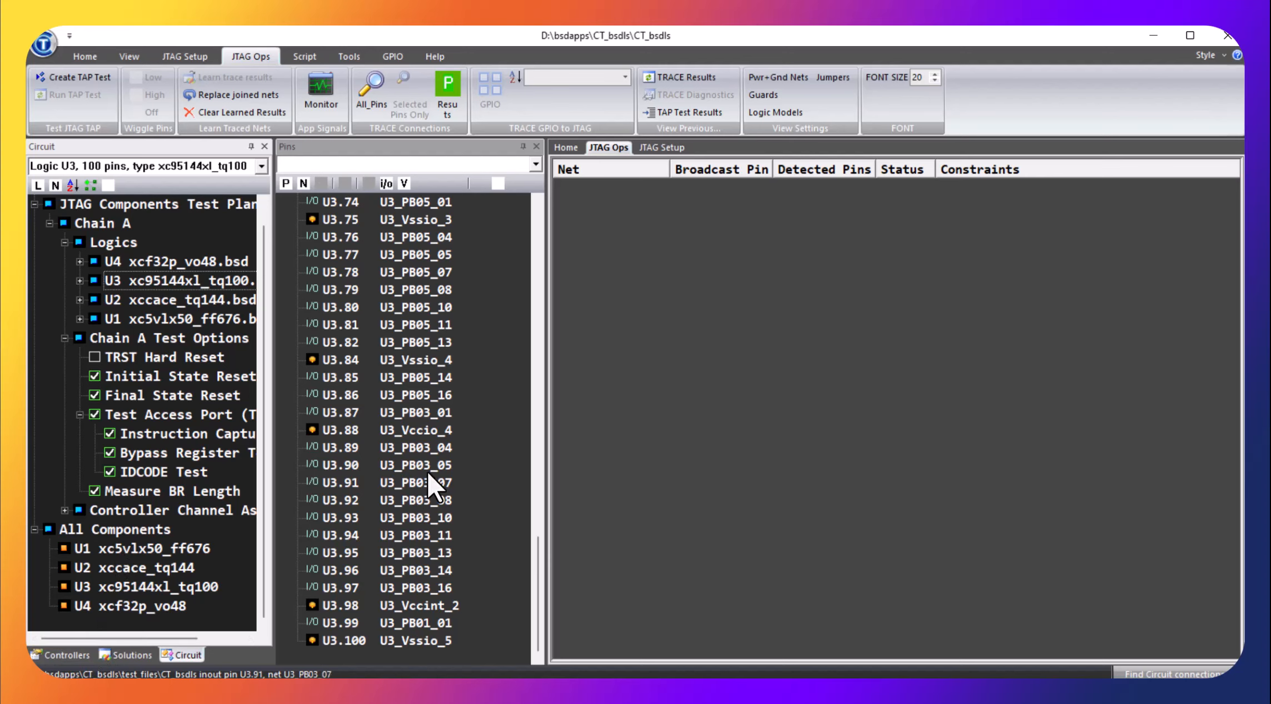
Review the JTAG controller channel settings, associate them with the CT_bsdls project, and return to the circuit tree
{"action": "left_click", "coordinate": [84, 653]}
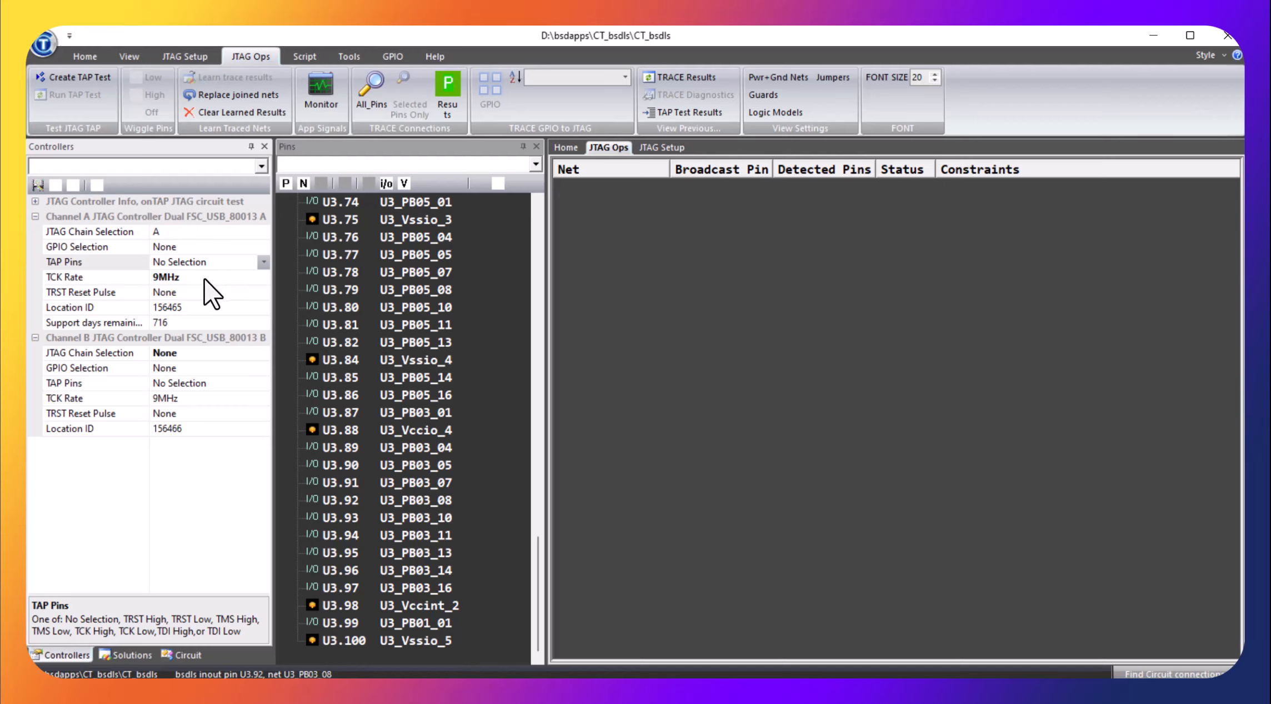
{"action": "left_click", "coordinate": [38, 185]}
{"action": "left_click", "coordinate": [178, 656]}
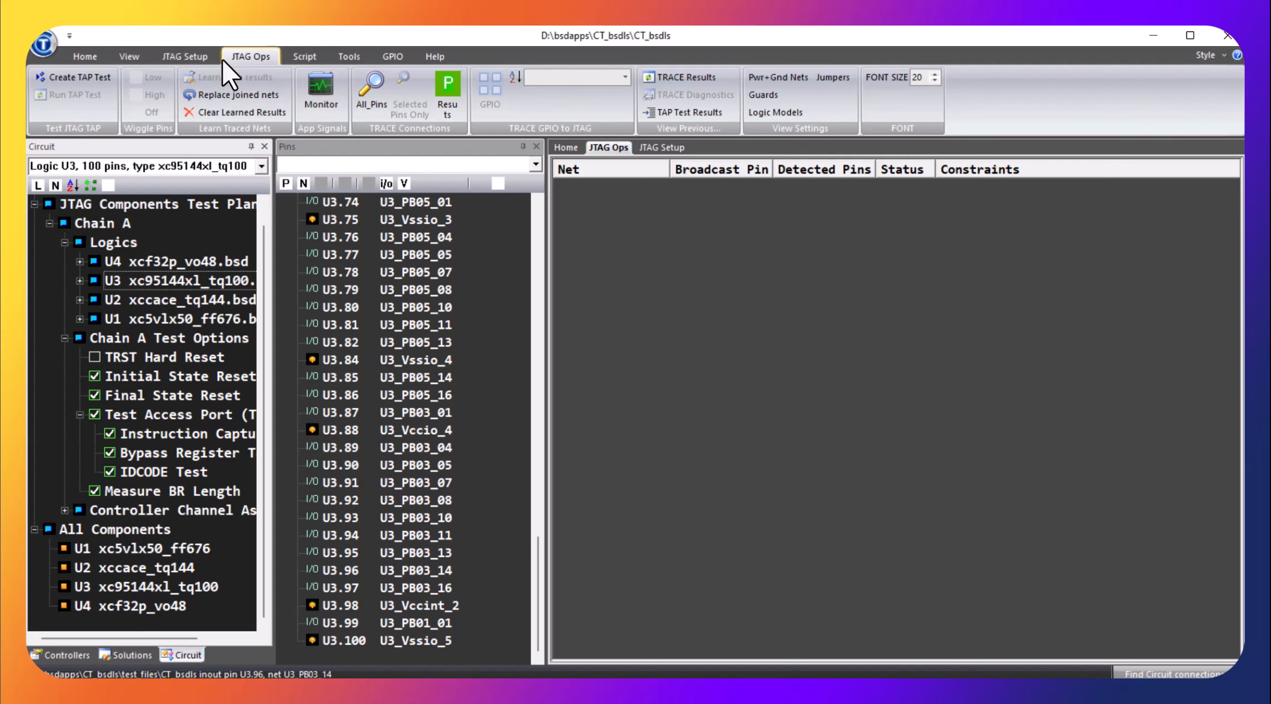
Create the TAP test for the CT_bsdls project and run it on the JTAG chain
{"action": "left_click", "coordinate": [205, 55]}
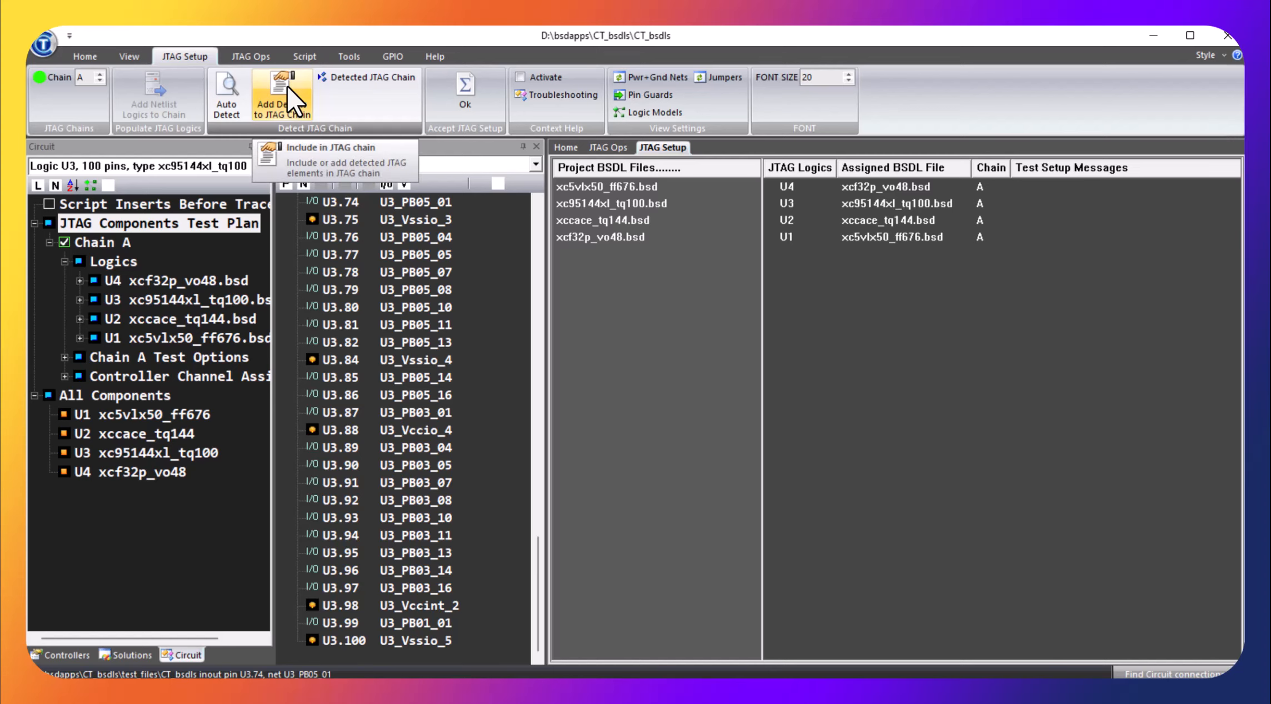
{"action": "left_click", "coordinate": [253, 56]}
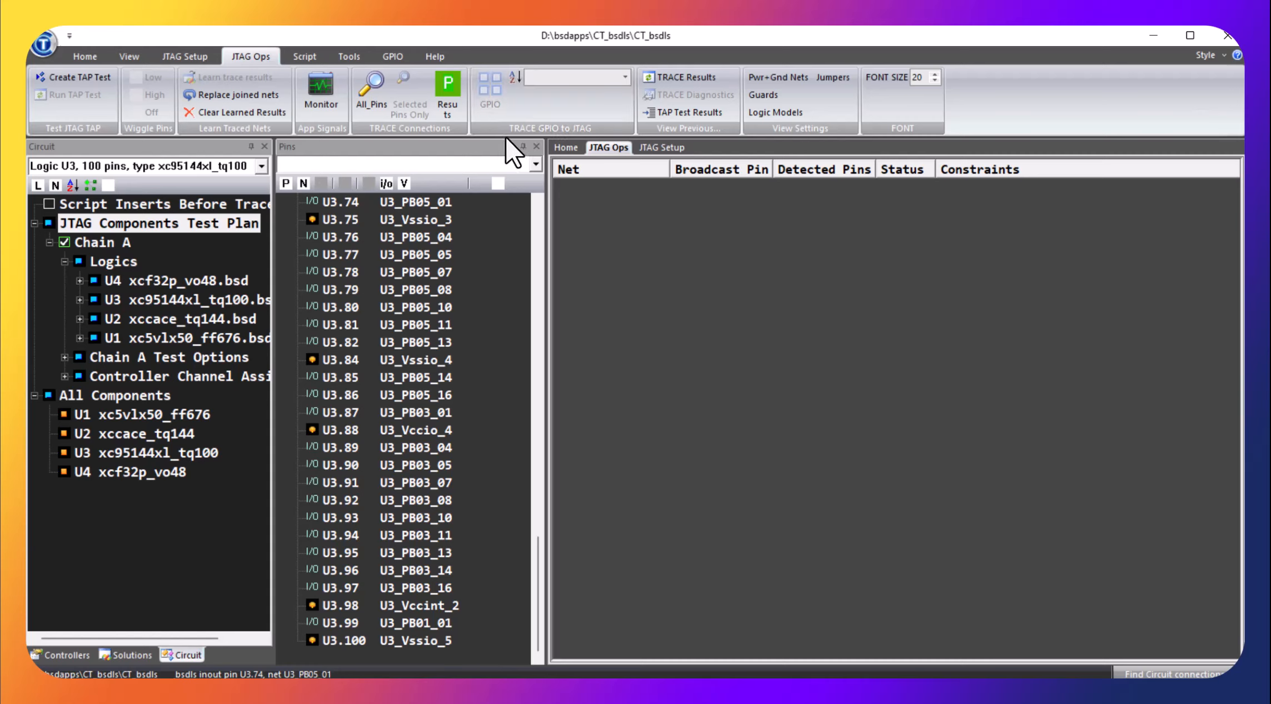
{"action": "left_click", "coordinate": [64, 78]}
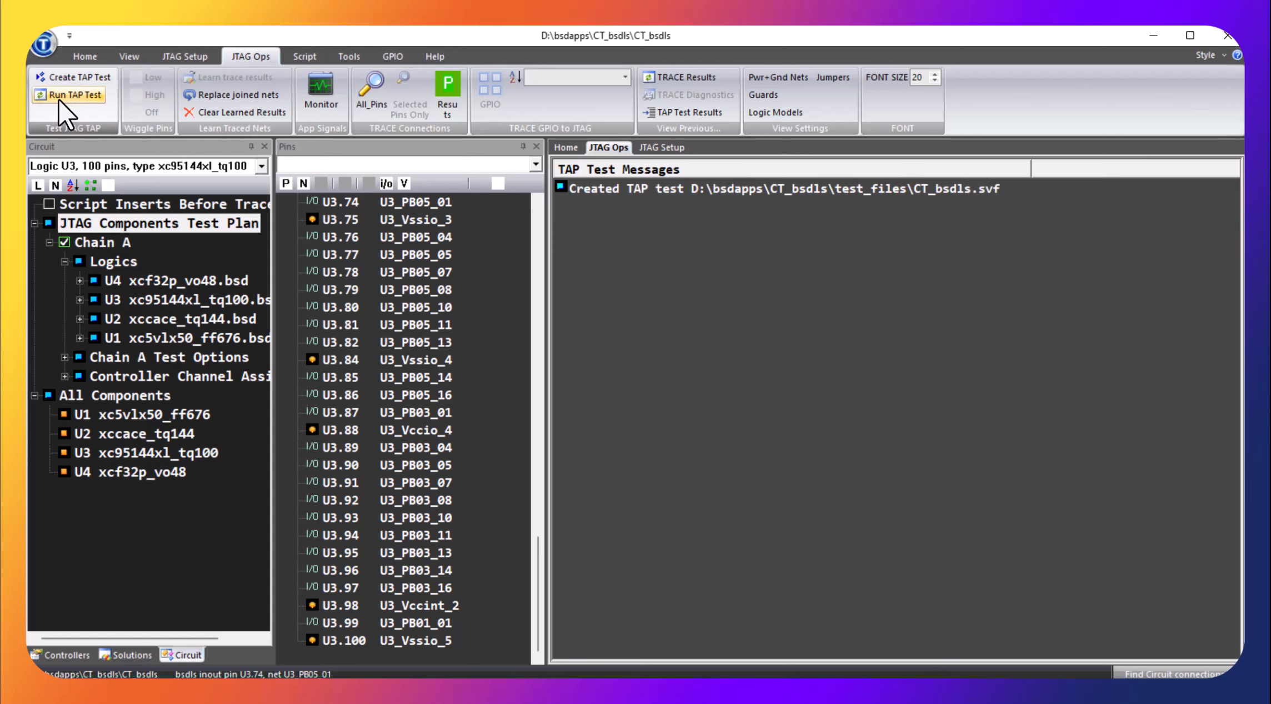
{"action": "left_click", "coordinate": [59, 99]}
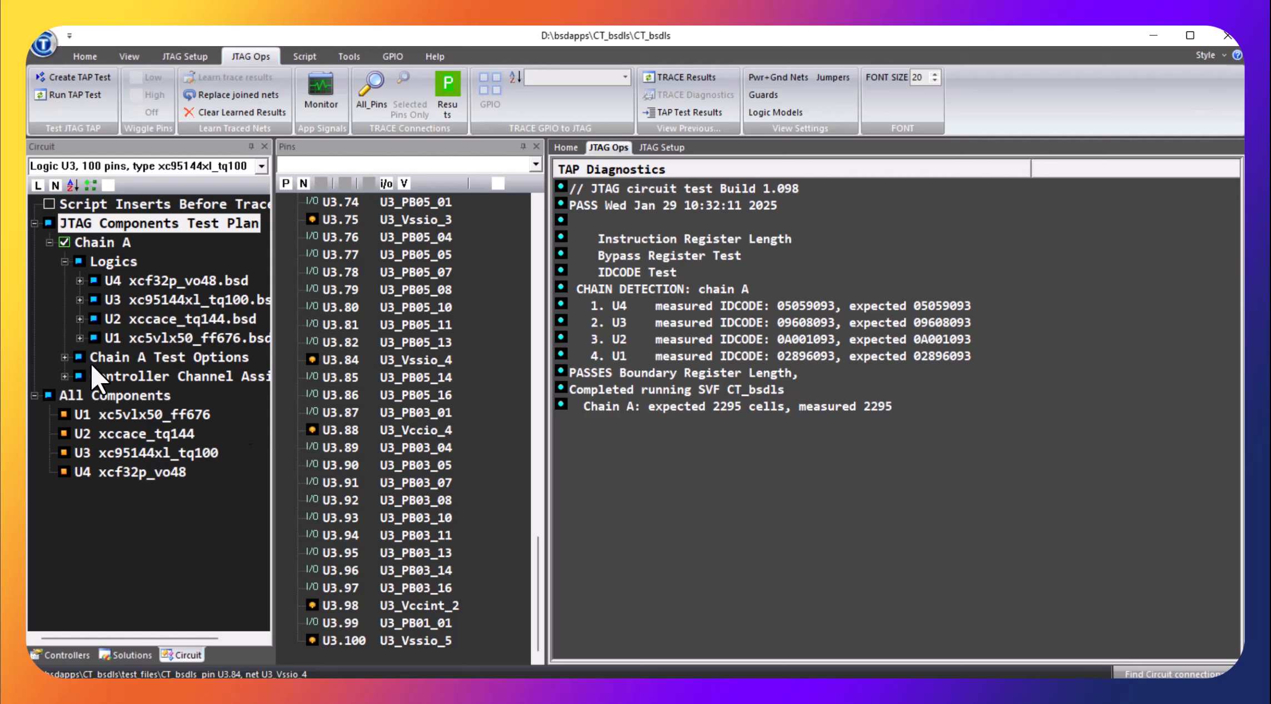
Examine the Chain A test options and the opcodes of U3, including its selected EXTEST instruction
{"action": "left_click", "coordinate": [65, 357]}
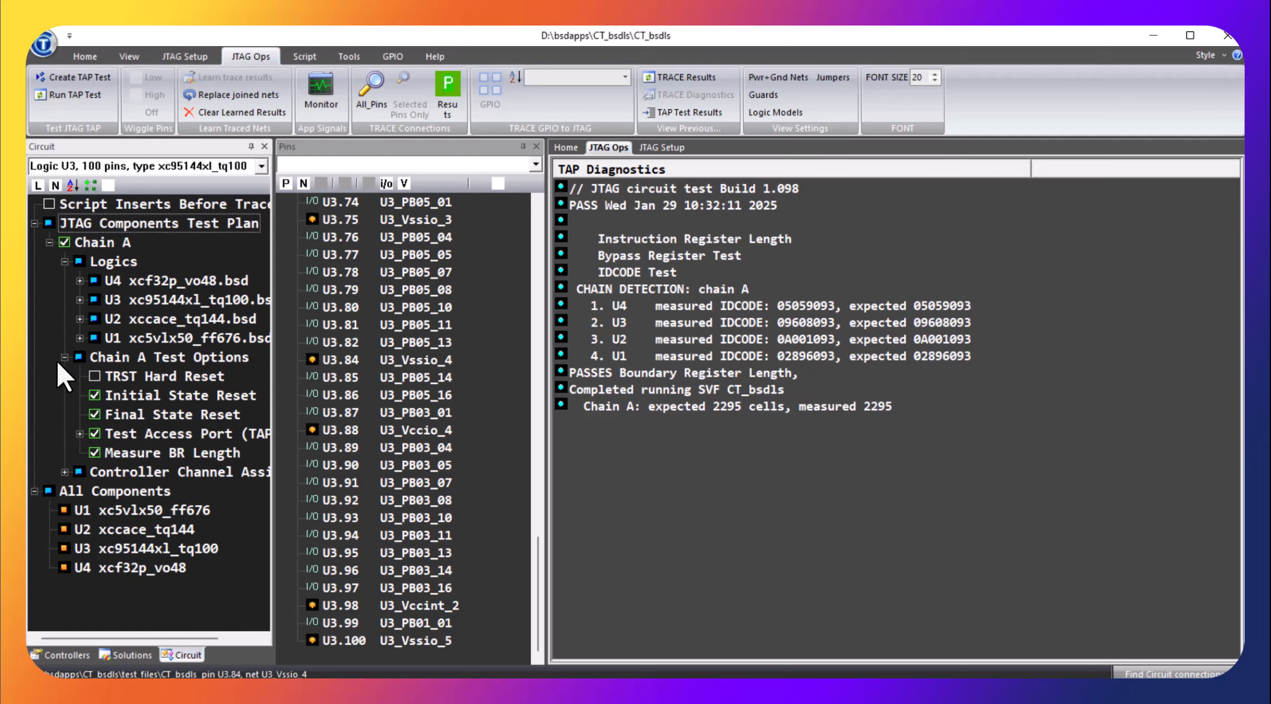
{"action": "left_click", "coordinate": [65, 357]}
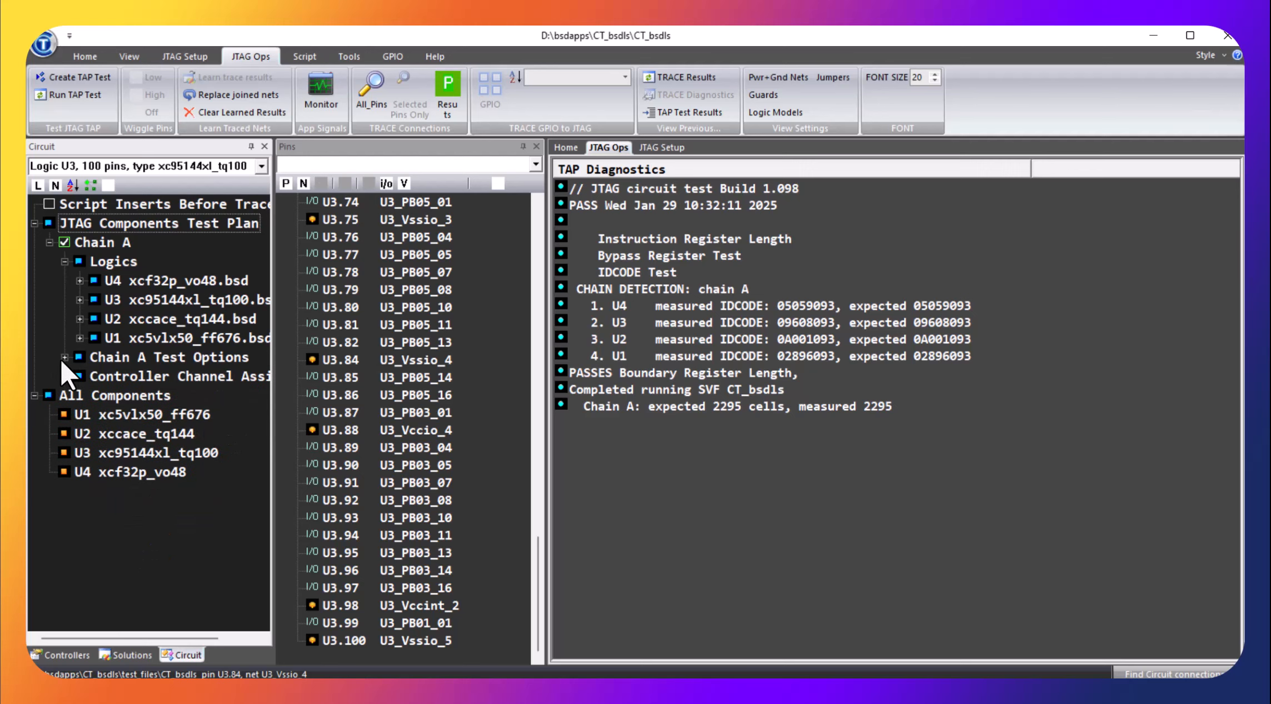
{"action": "left_click", "coordinate": [79, 299]}
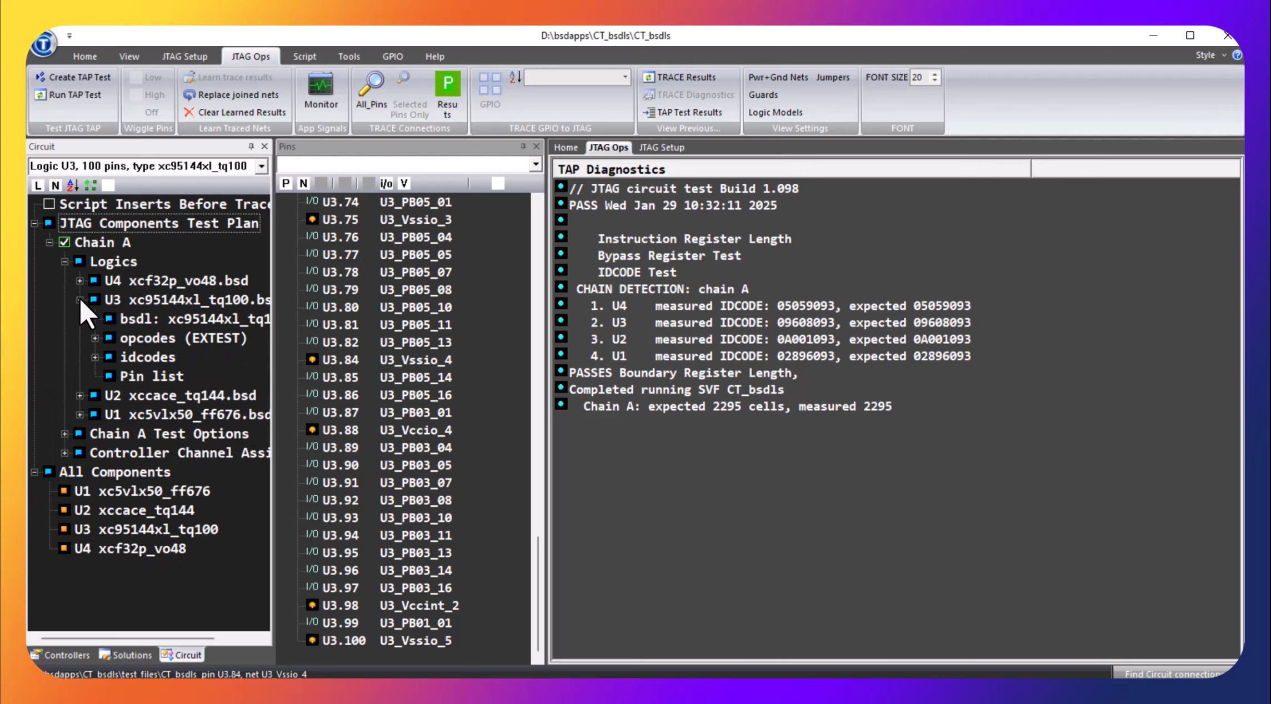
{"action": "left_click", "coordinate": [94, 336]}
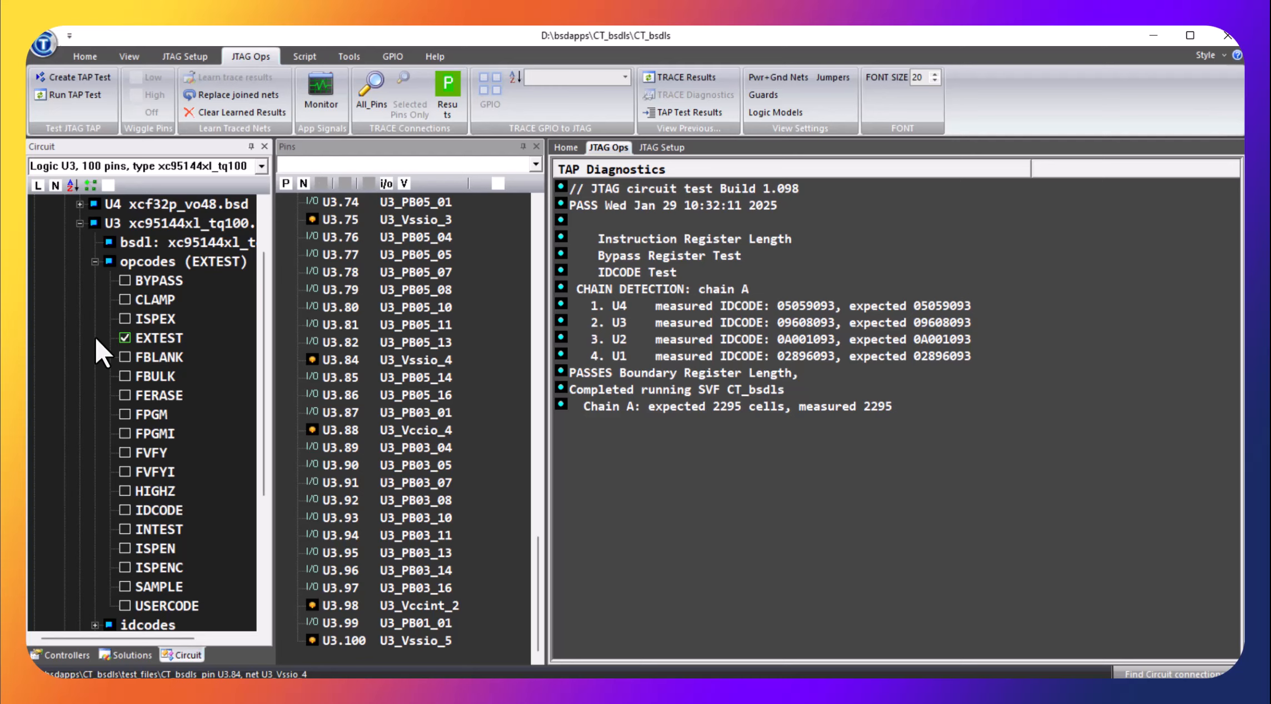
{"action": "right_click", "coordinate": [179, 342]}
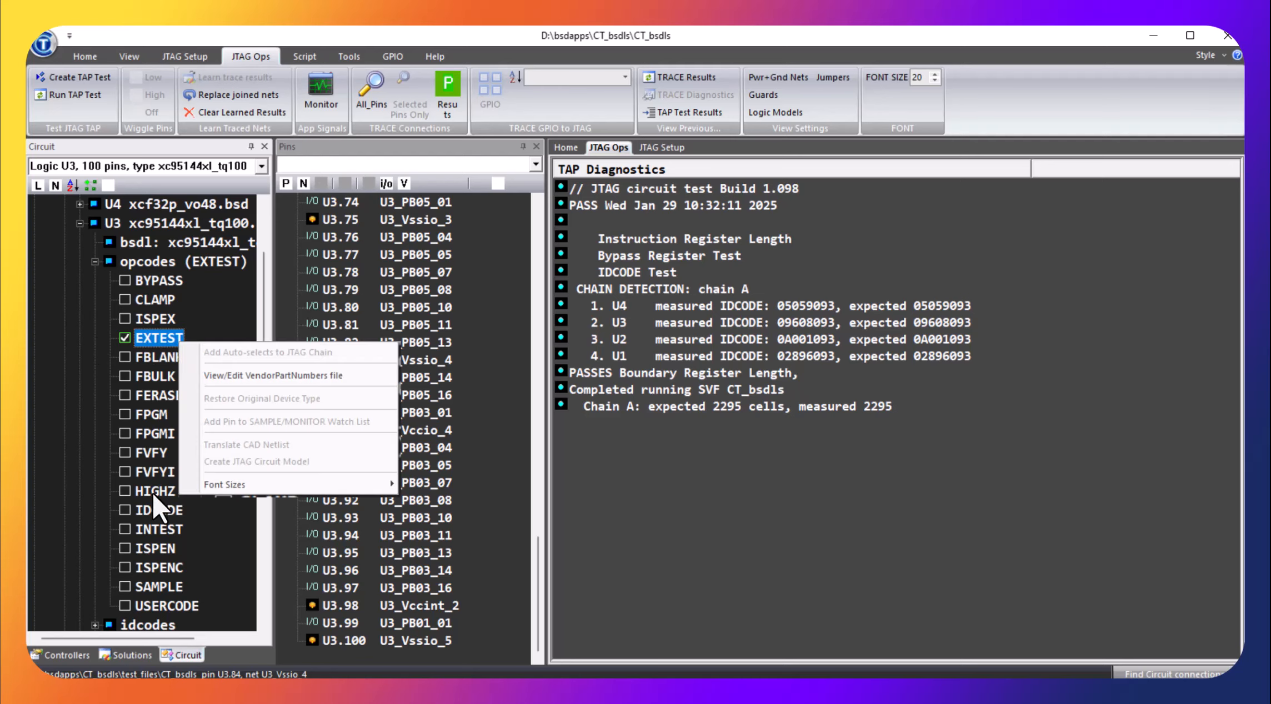
{"action": "left_click", "coordinate": [80, 224]}
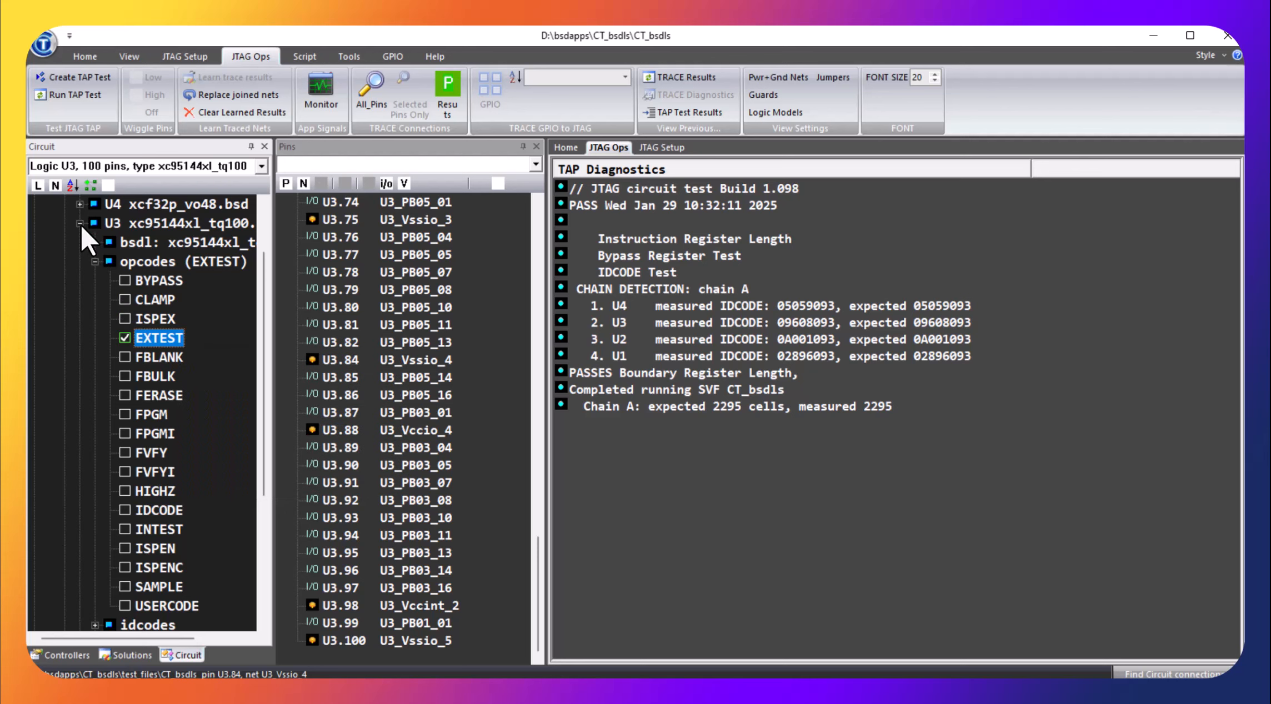
{"action": "left_click", "coordinate": [80, 224]}
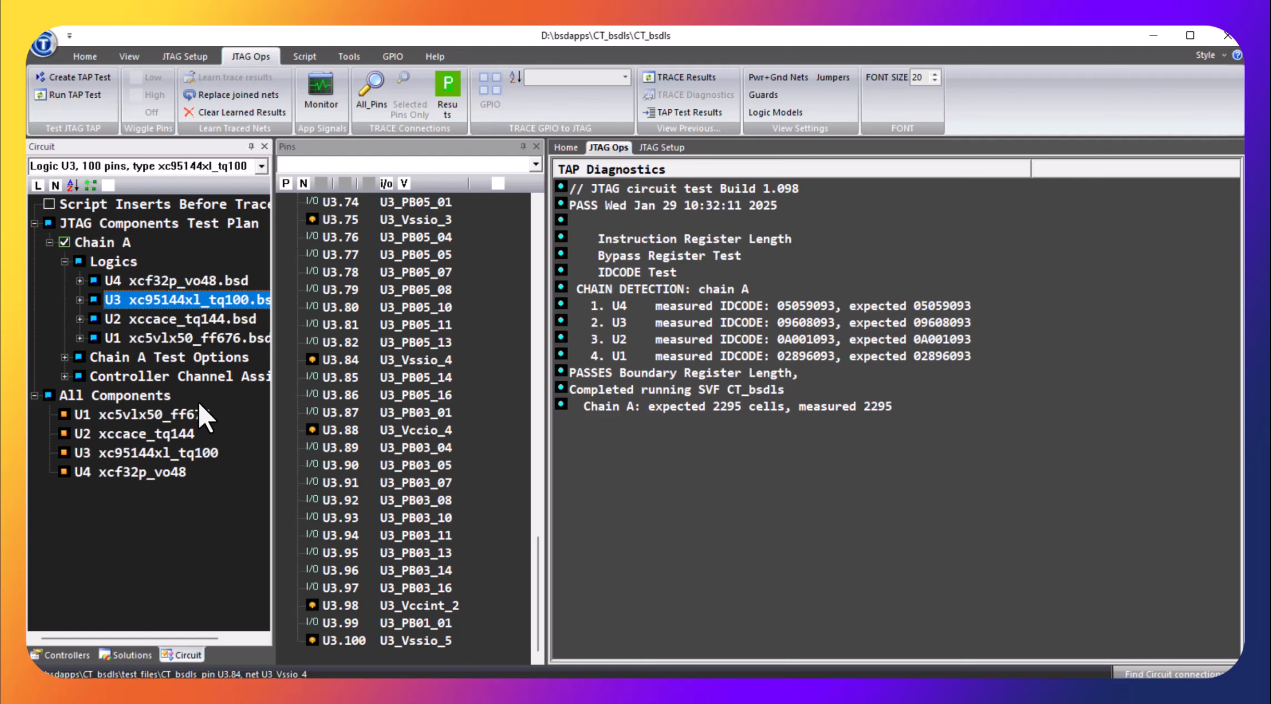
{"action": "left_click", "coordinate": [80, 300]}
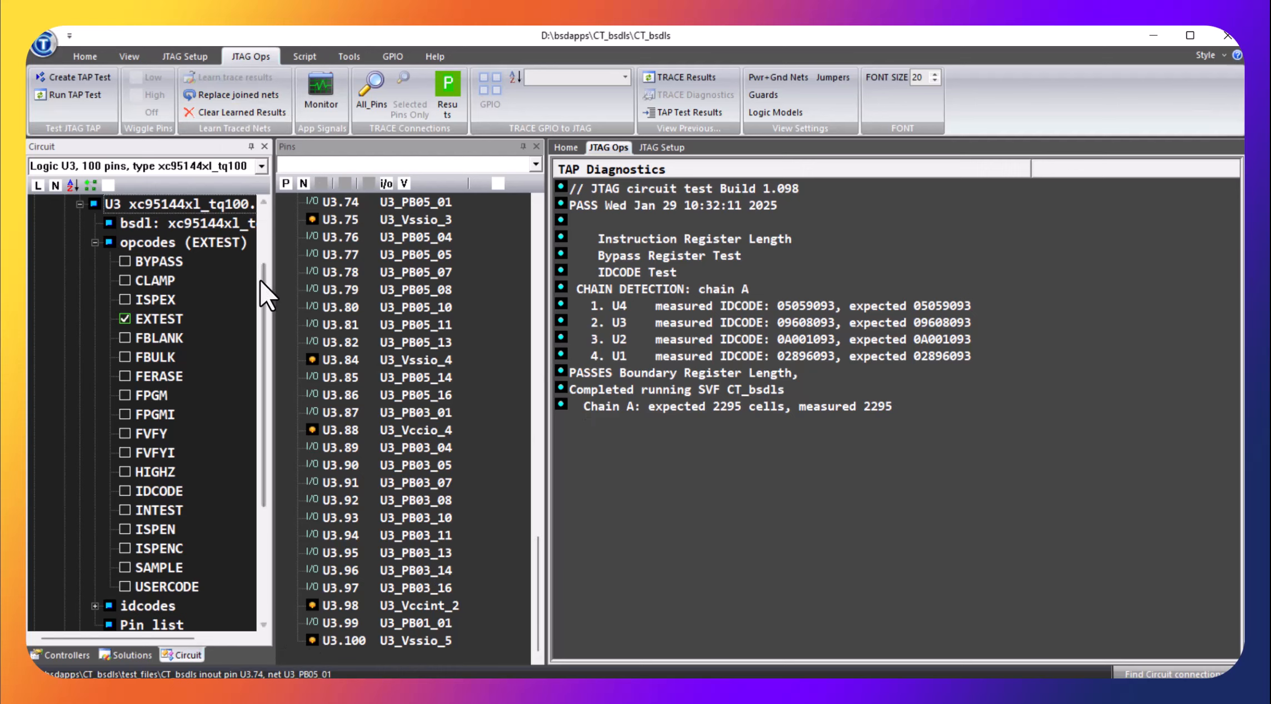
Trace the circuit connections of all boundary scan pins
{"action": "left_click_drag", "start_coordinate": [264, 287], "coordinate": [263, 188]}
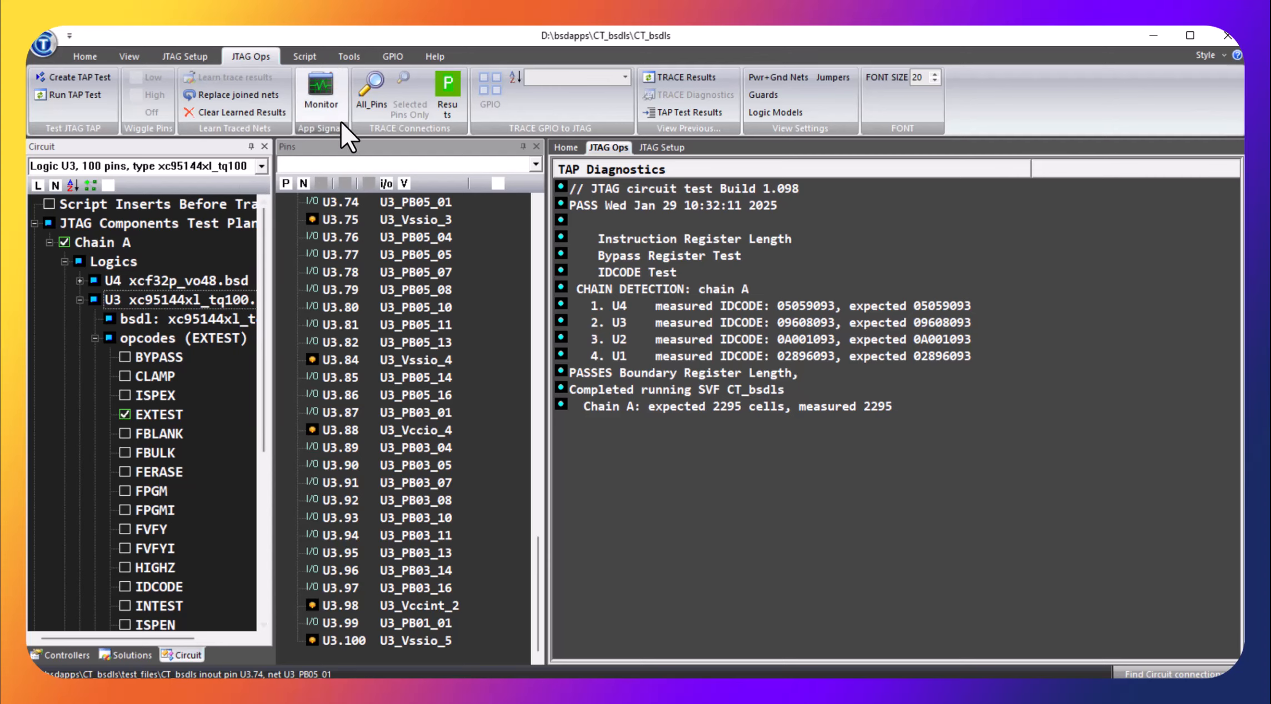
{"action": "left_click", "coordinate": [365, 103]}
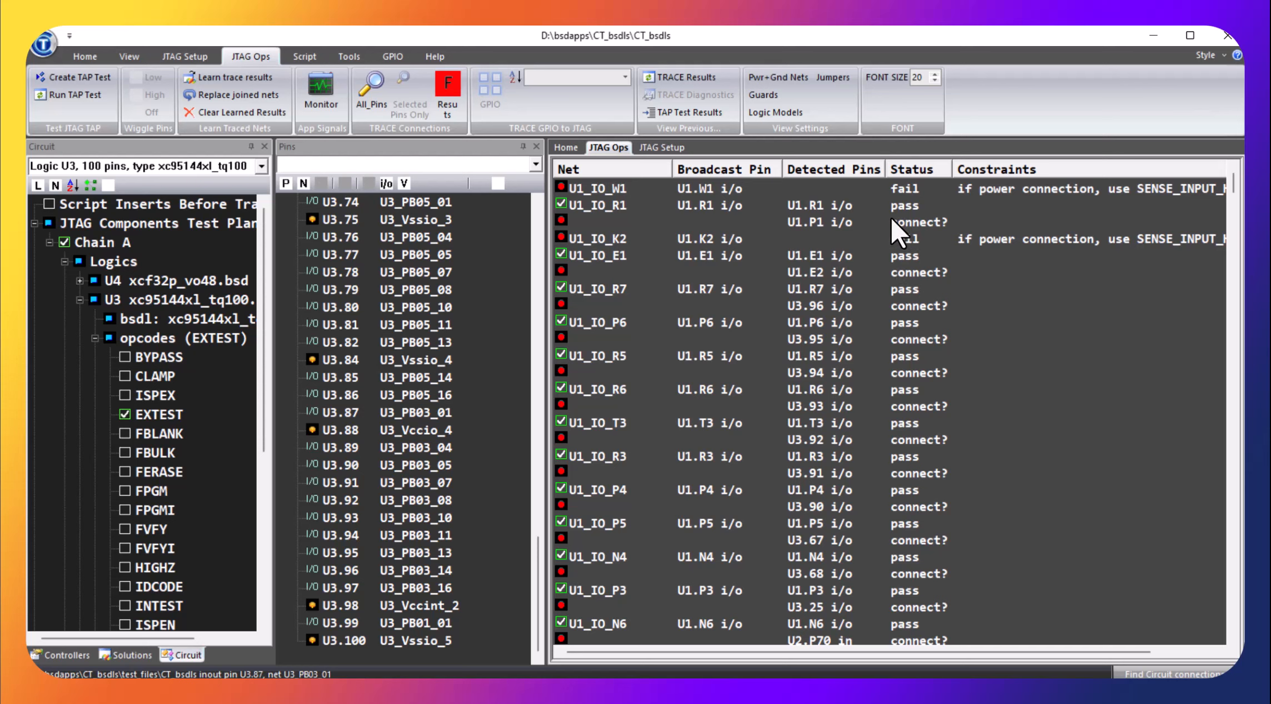
Drive pin U1.R1 low from its trace result and inspect the detected connection to U1.P1
{"action": "left_click", "coordinate": [806, 206]}
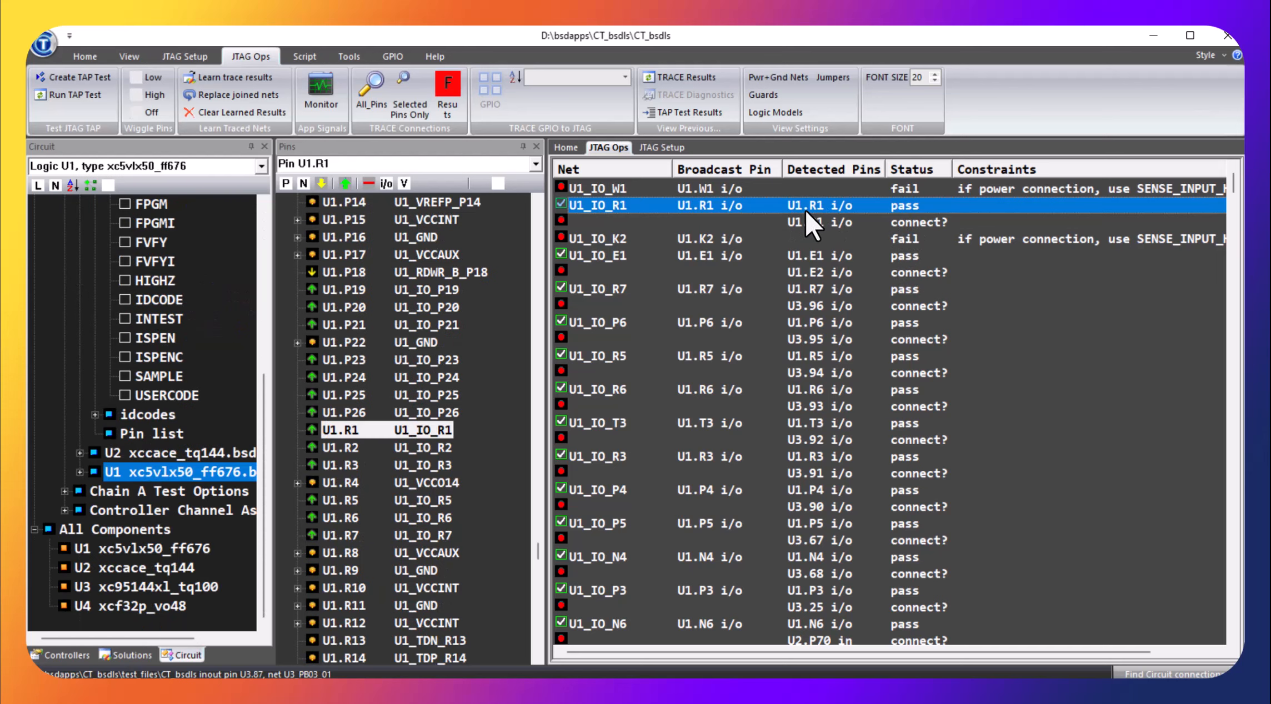
{"action": "left_click", "coordinate": [322, 183]}
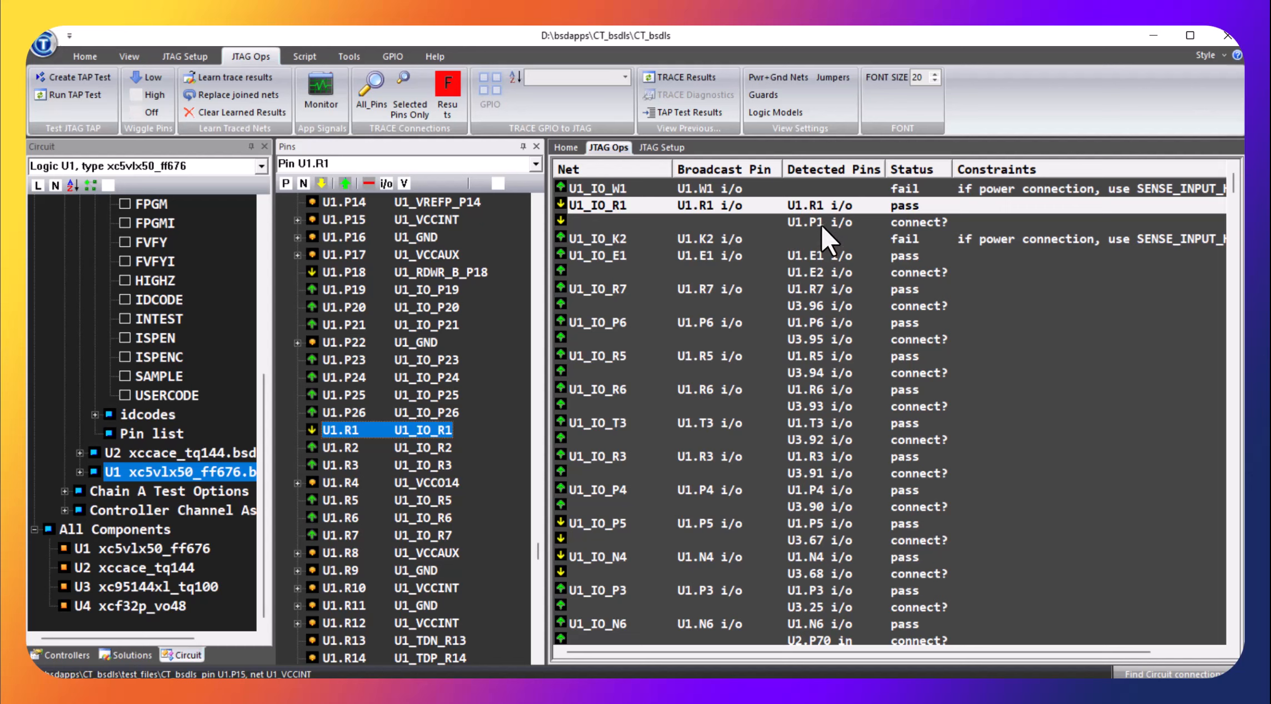
{"action": "right_click", "coordinate": [933, 227]}
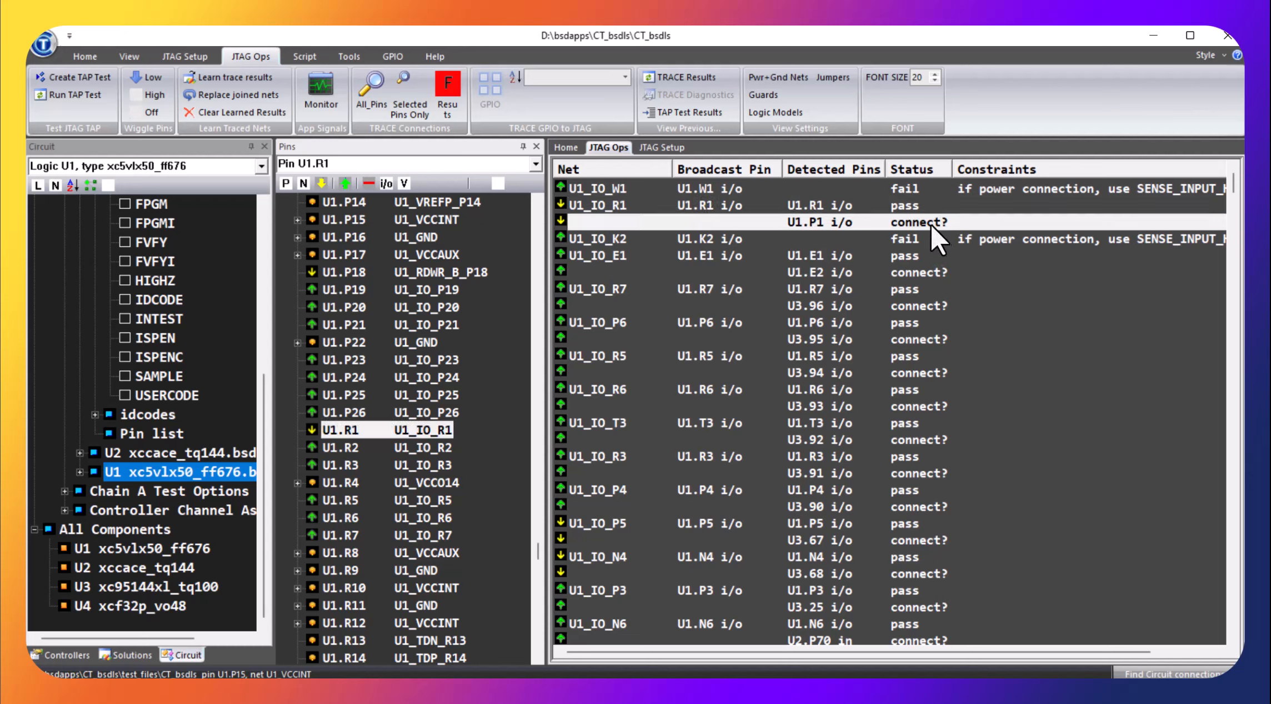
{"action": "left_click", "coordinate": [1192, 389]}
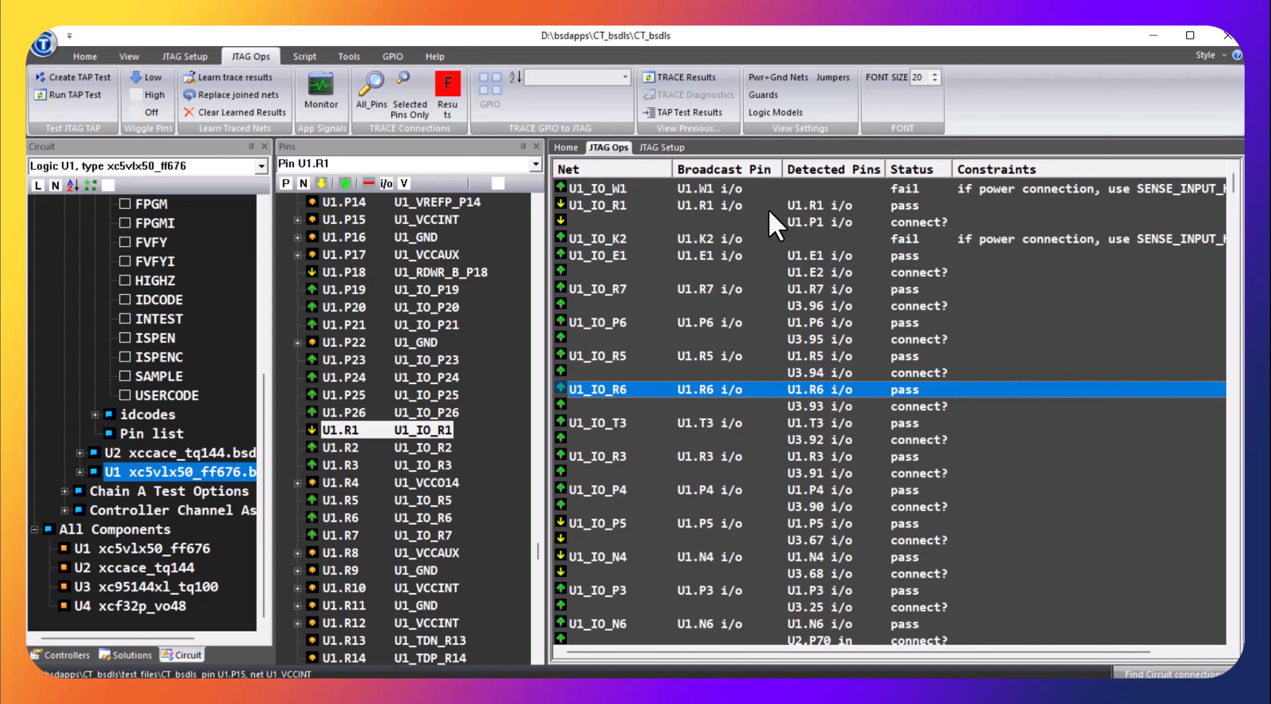
Wiggle pin U1.R1 from its trace result by driving it high and back low
{"action": "left_click", "coordinate": [791, 206]}
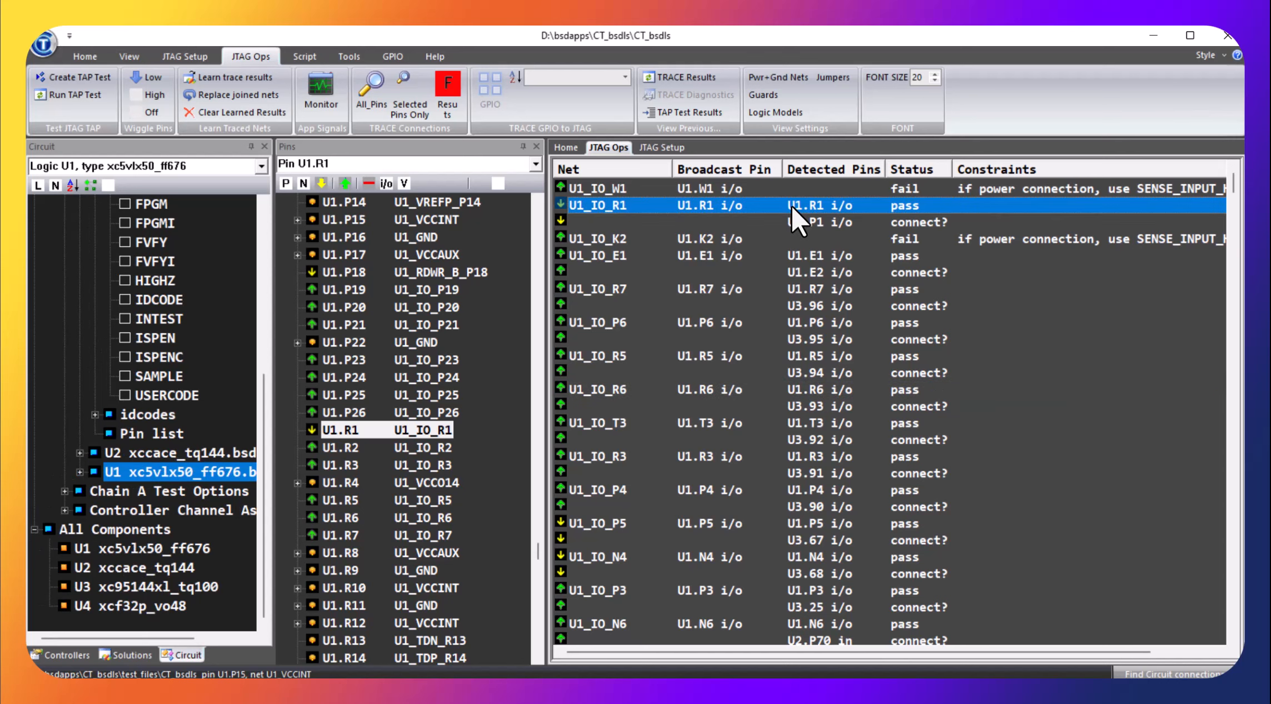
{"action": "left_click", "coordinate": [714, 205]}
{"action": "left_click", "coordinate": [346, 182]}
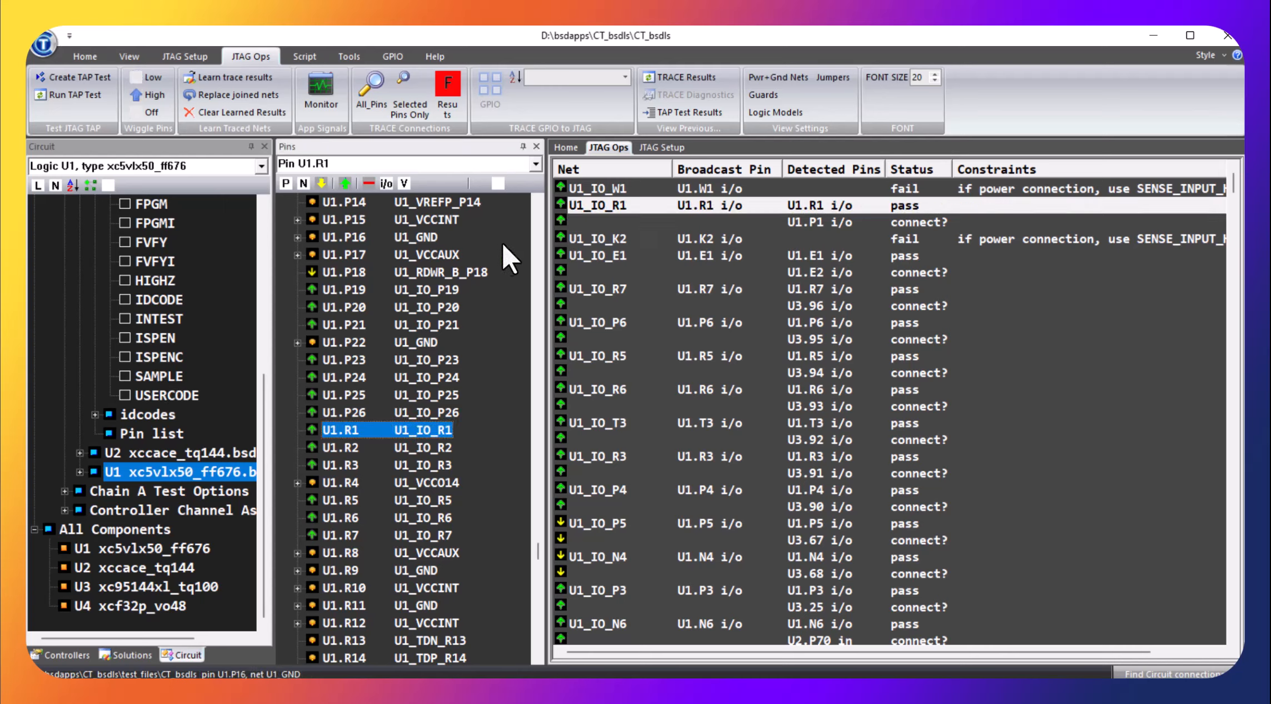
{"action": "left_click", "coordinate": [321, 182]}
Accept detected pin U1.P1 as a connection on net U1_IO_R1 and retrace all pins
{"action": "right_click", "coordinate": [914, 221]}
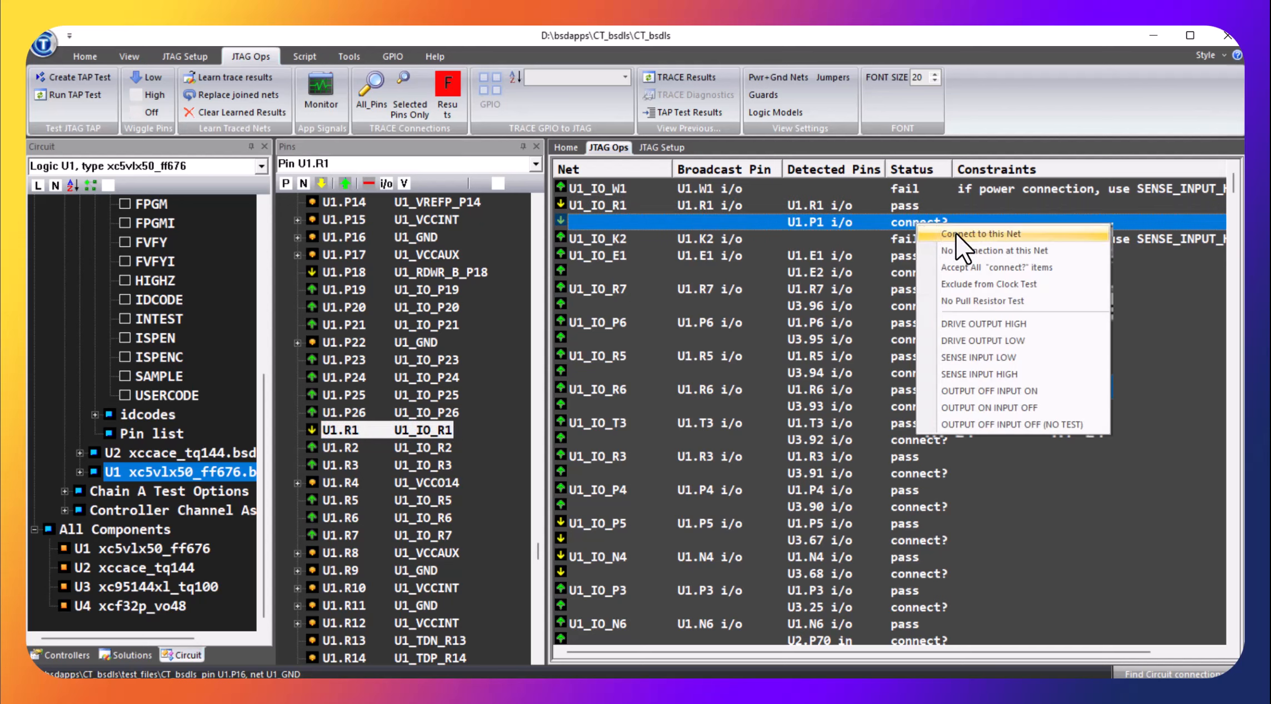
{"action": "left_click", "coordinate": [955, 232]}
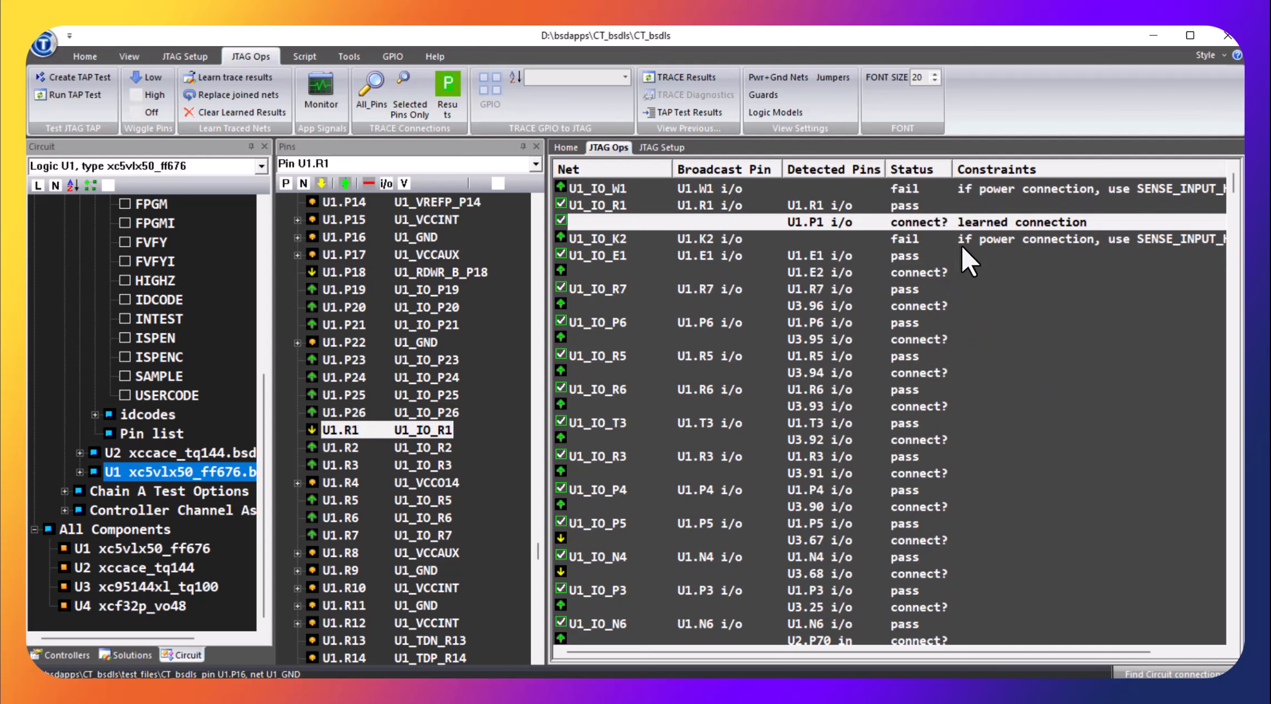
{"action": "left_click", "coordinate": [360, 93]}
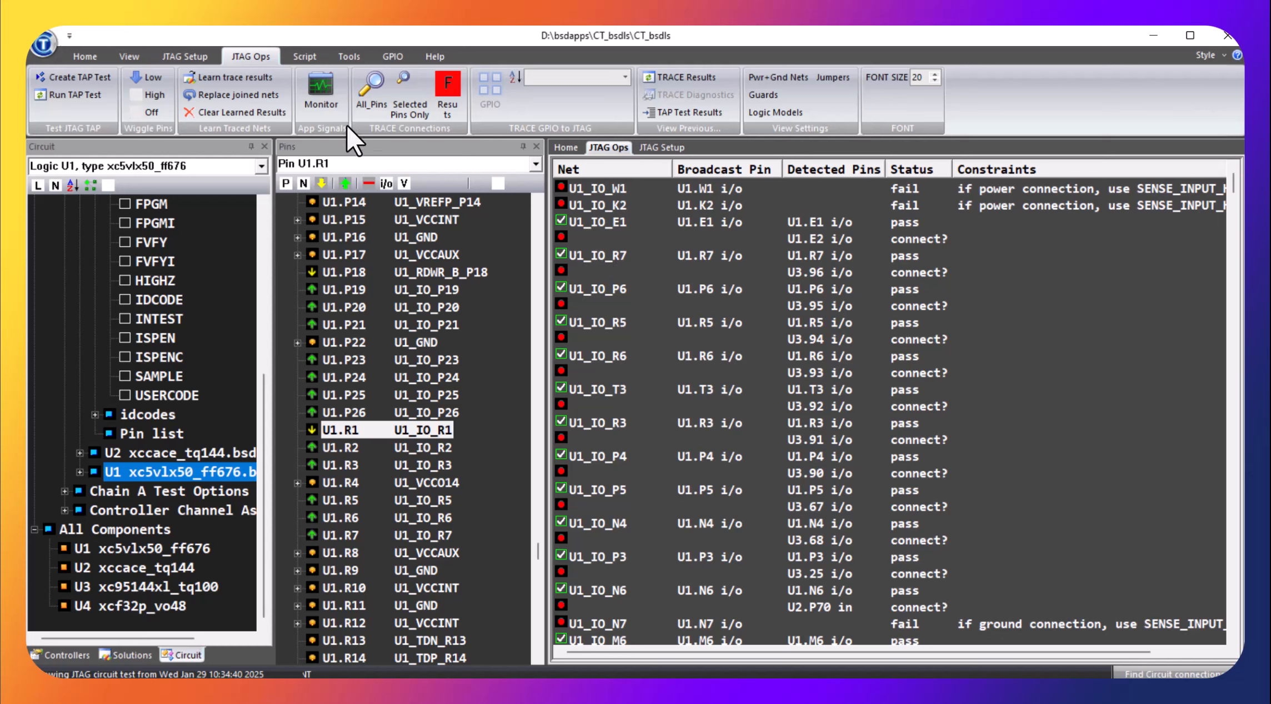
Learn all trace results as expected connections and constraints, and rerun the trace on all pins
{"action": "left_click", "coordinate": [261, 78]}
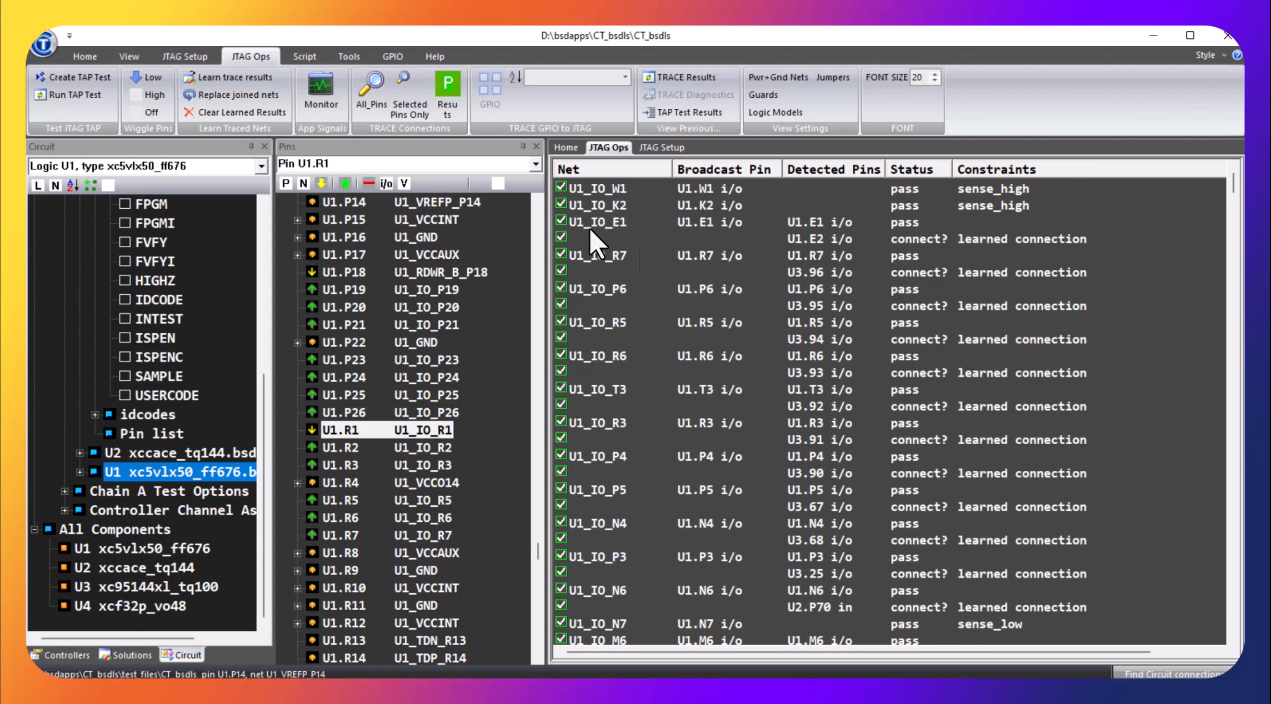
{"action": "left_click", "coordinate": [371, 93]}
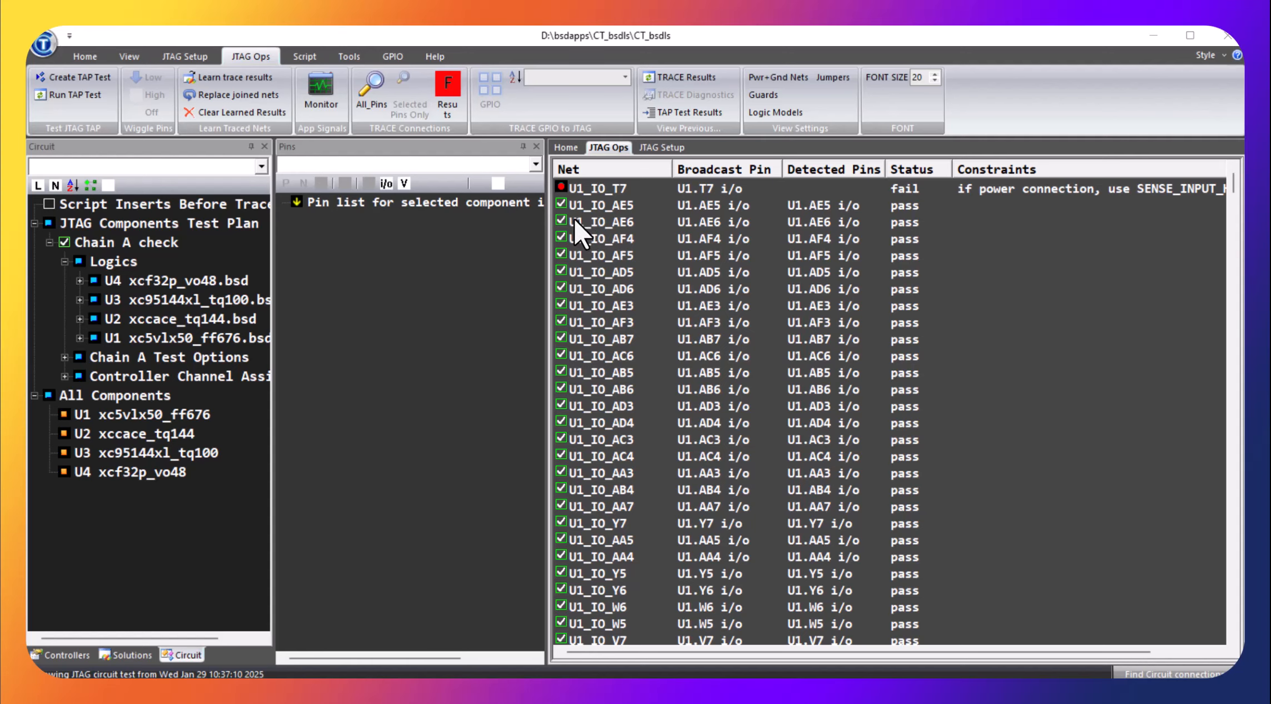
{"action": "left_click", "coordinate": [372, 88]}
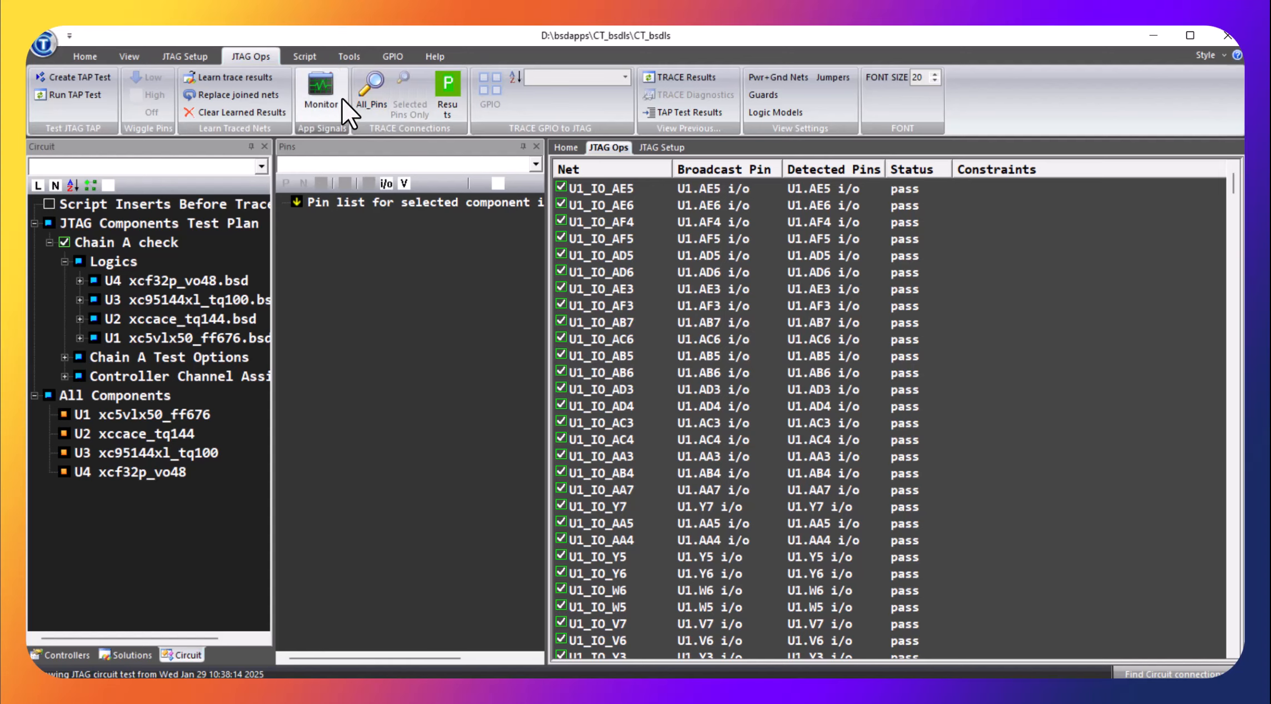
Monitor the application-mode clock signals on the sampled pins, and stop the sampling
{"action": "left_click", "coordinate": [321, 94]}
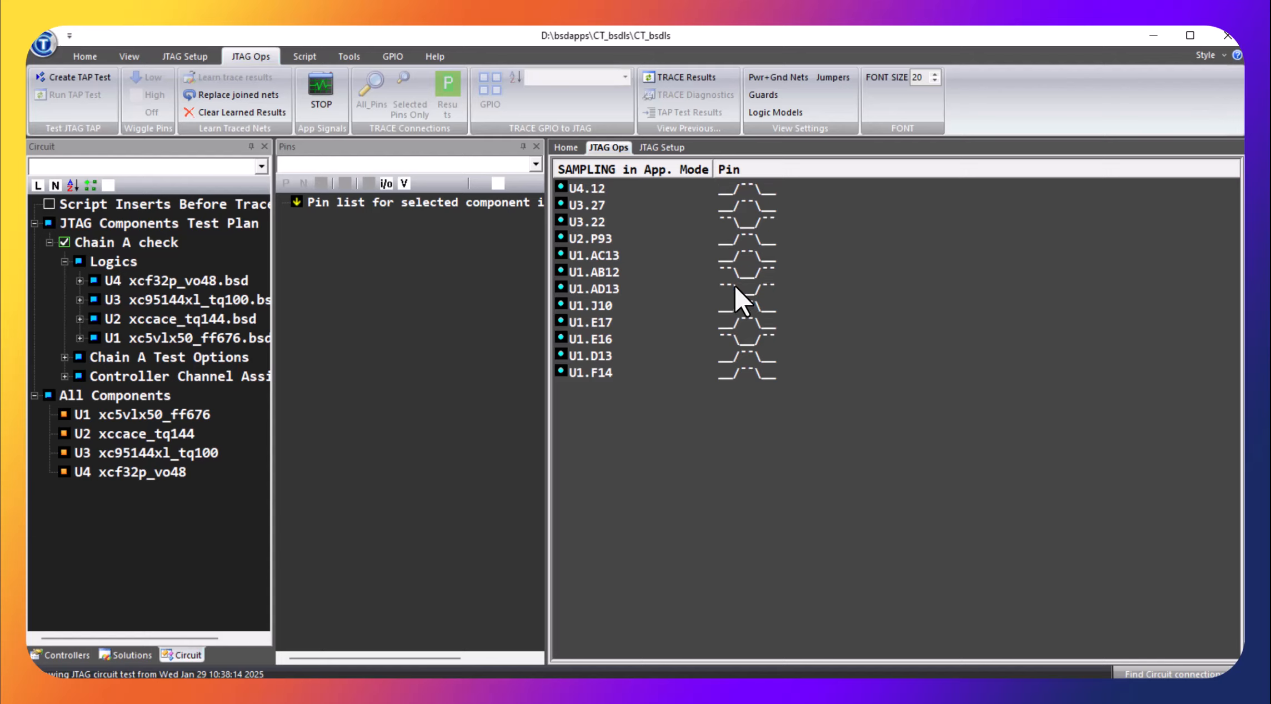
{"action": "left_click", "coordinate": [326, 95]}
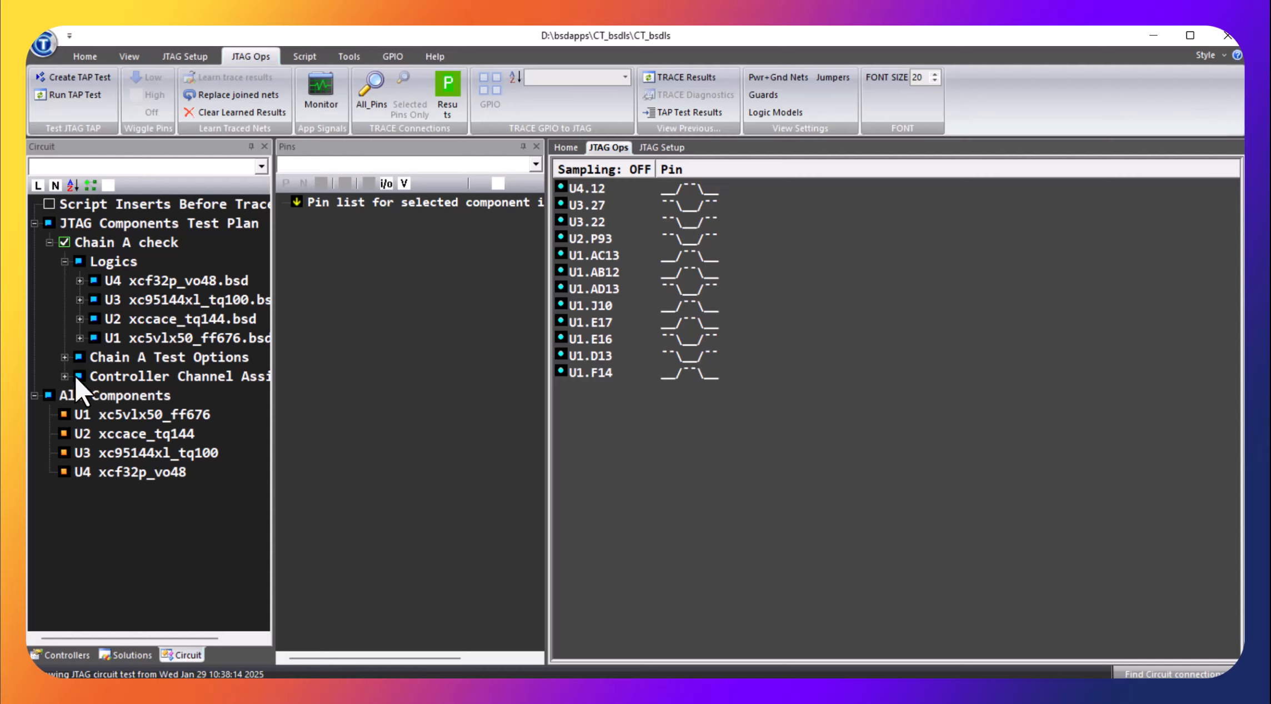
List the circuit's nets and assign U1_GND, U2_GND and U4_GND as ground nets
{"action": "left_click", "coordinate": [54, 186]}
{"action": "scroll", "coordinate": [113, 325], "scroll_direction": "down", "scroll_amount": 4}
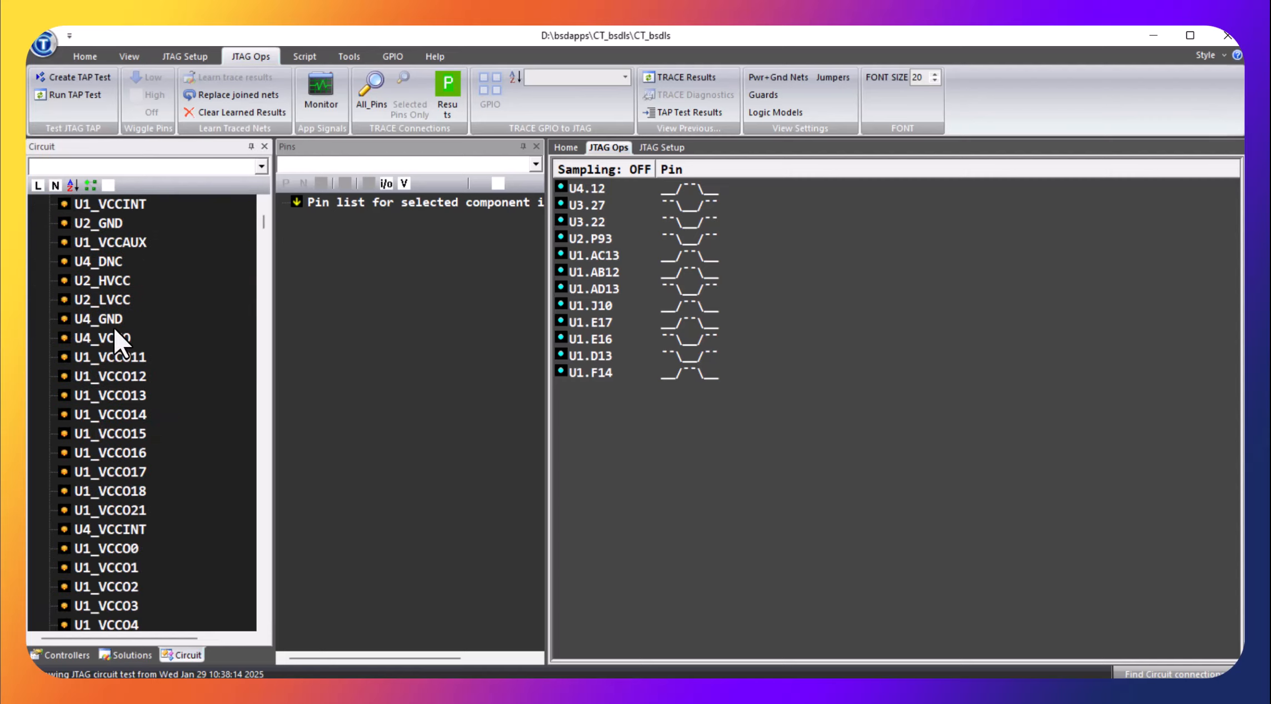
{"action": "scroll", "coordinate": [114, 326], "scroll_direction": "up", "scroll_amount": 2}
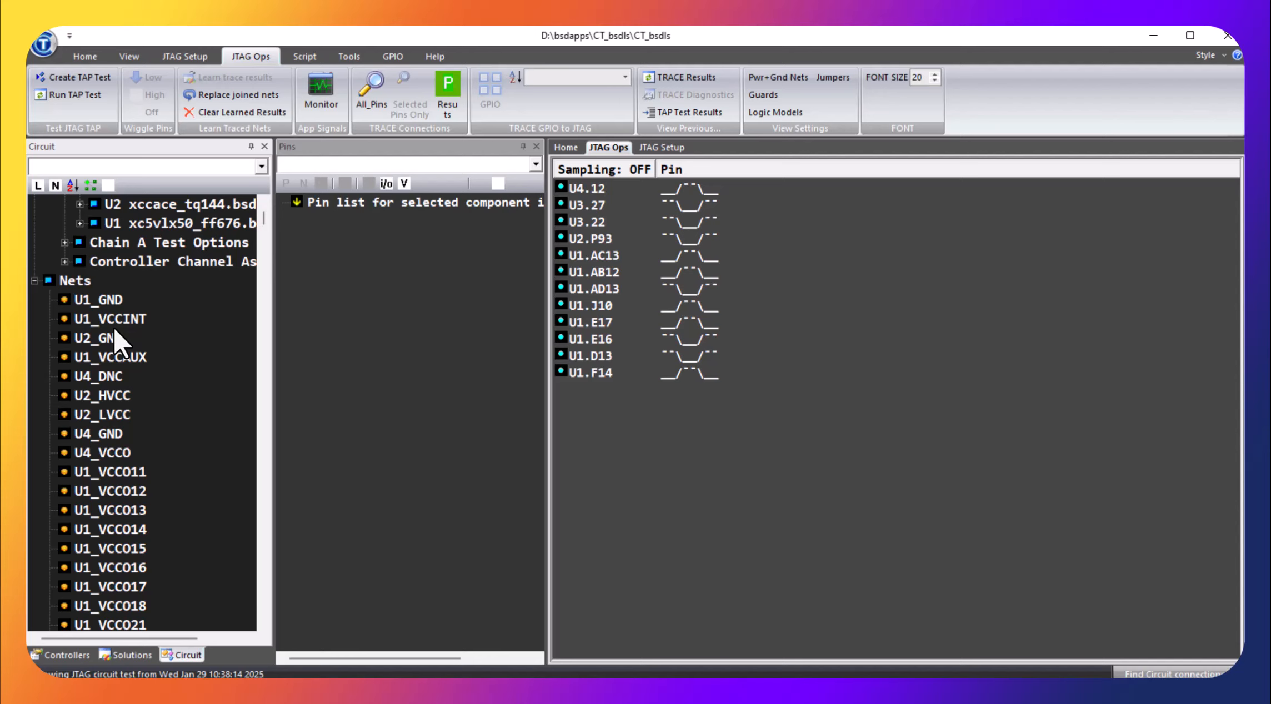
{"action": "left_click", "coordinate": [89, 305]}
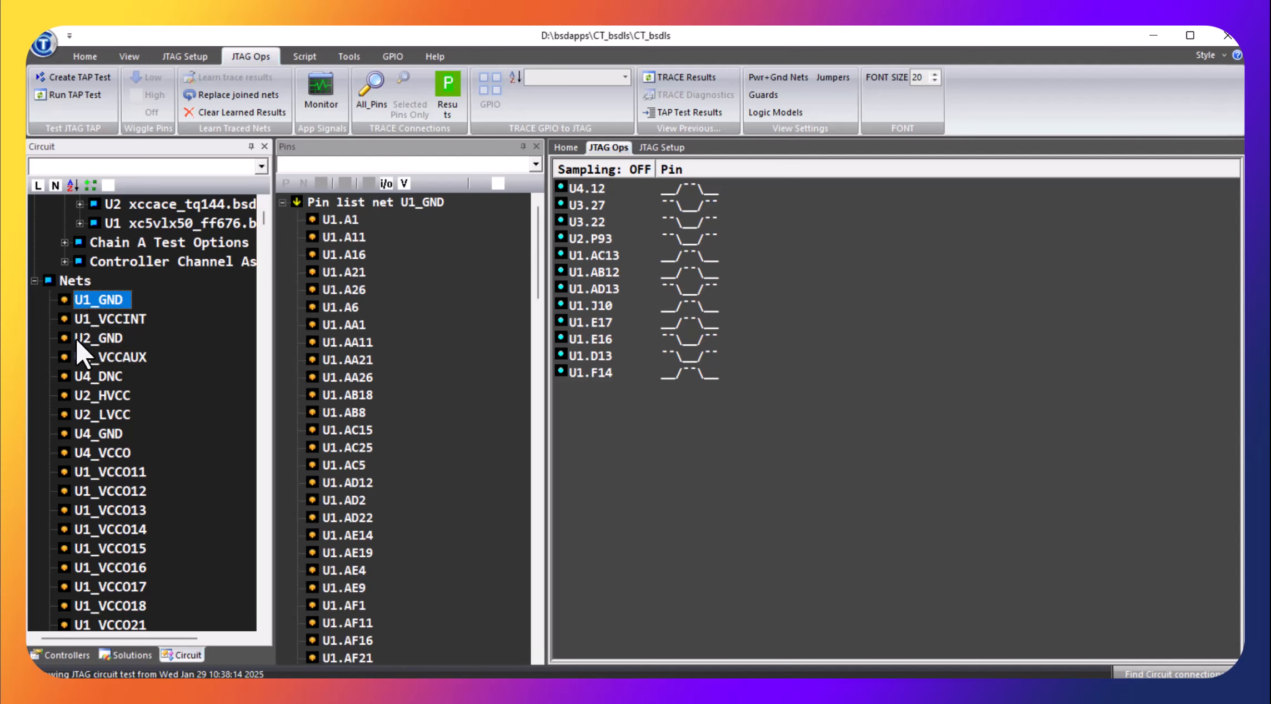
{"action": "left_click", "coordinate": [76, 339], "text": "ctrl"}
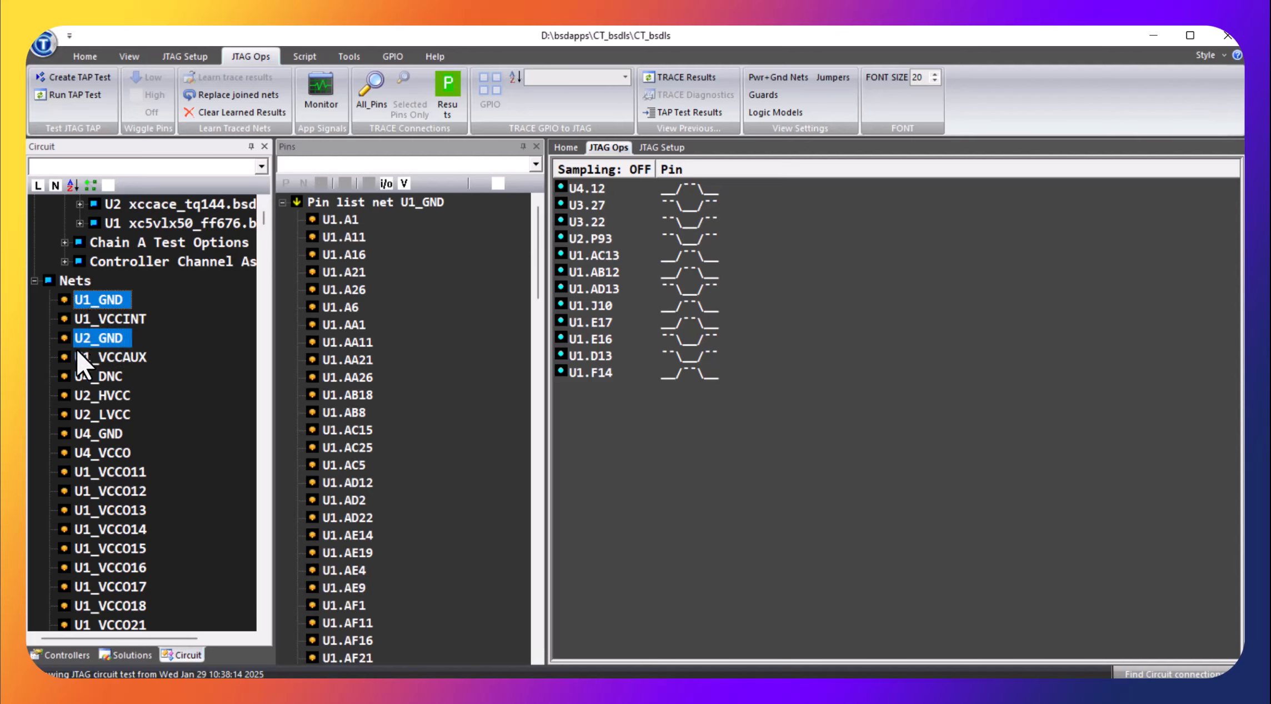
{"action": "left_click", "coordinate": [82, 436], "text": "ctrl"}
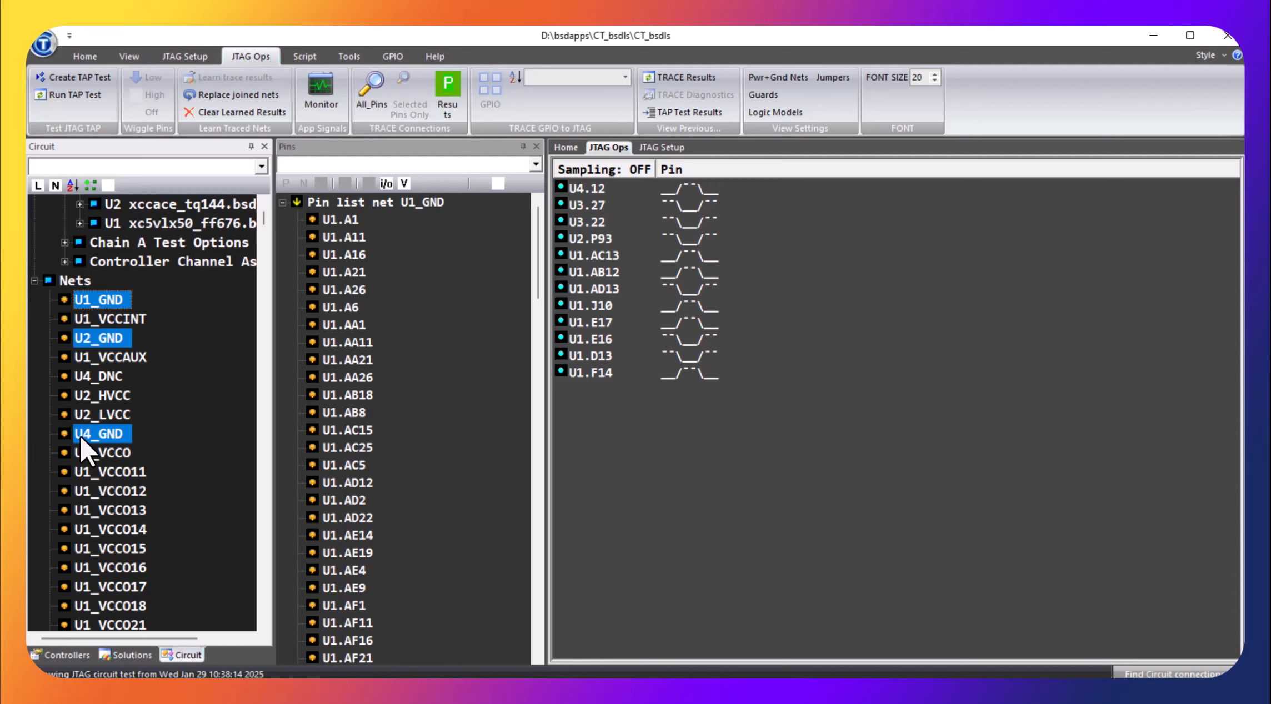
{"action": "right_click", "coordinate": [78, 302]}
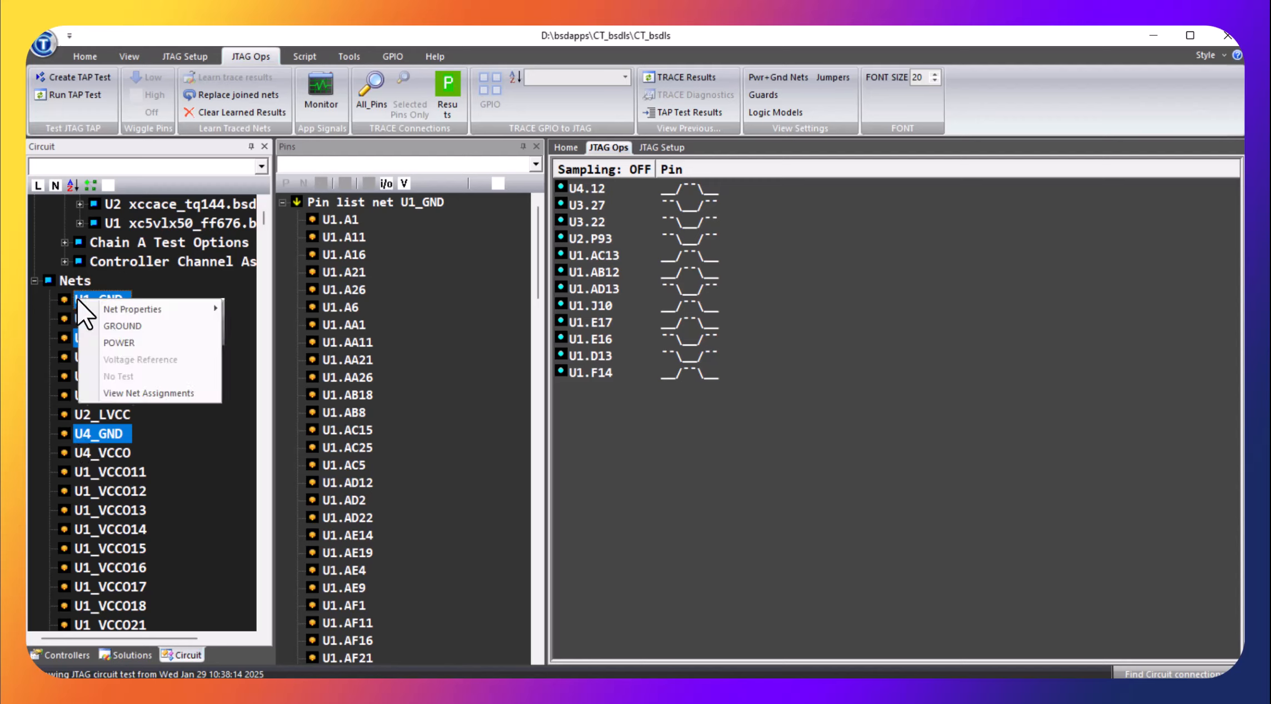
{"action": "left_click", "coordinate": [115, 337]}
{"action": "left_click", "coordinate": [194, 430]}
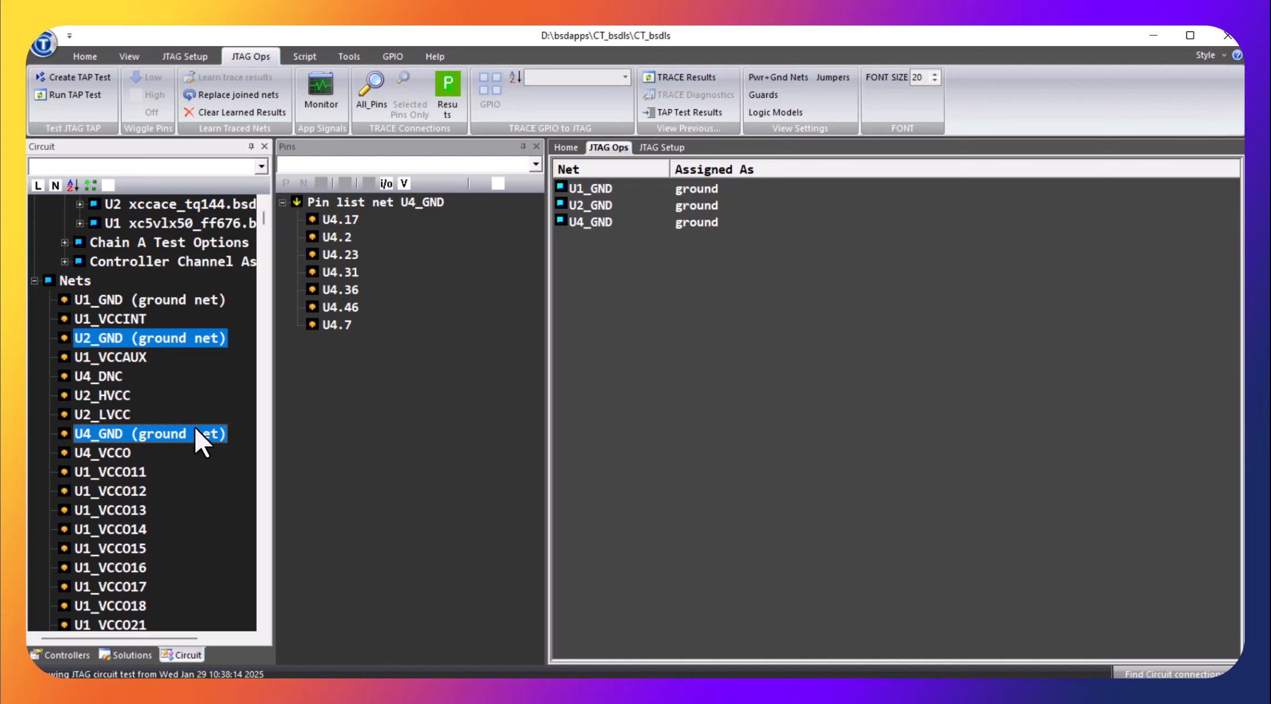
Assign U1_VCCINT, U1_VCCAUX, U2_HVCC, U2_LVCC, U4_VCCO, U1_VCCO11 and U1_VCCO12 as power nets
{"action": "left_click", "coordinate": [144, 316]}
{"action": "left_click", "coordinate": [138, 356], "text": "ctrl"}
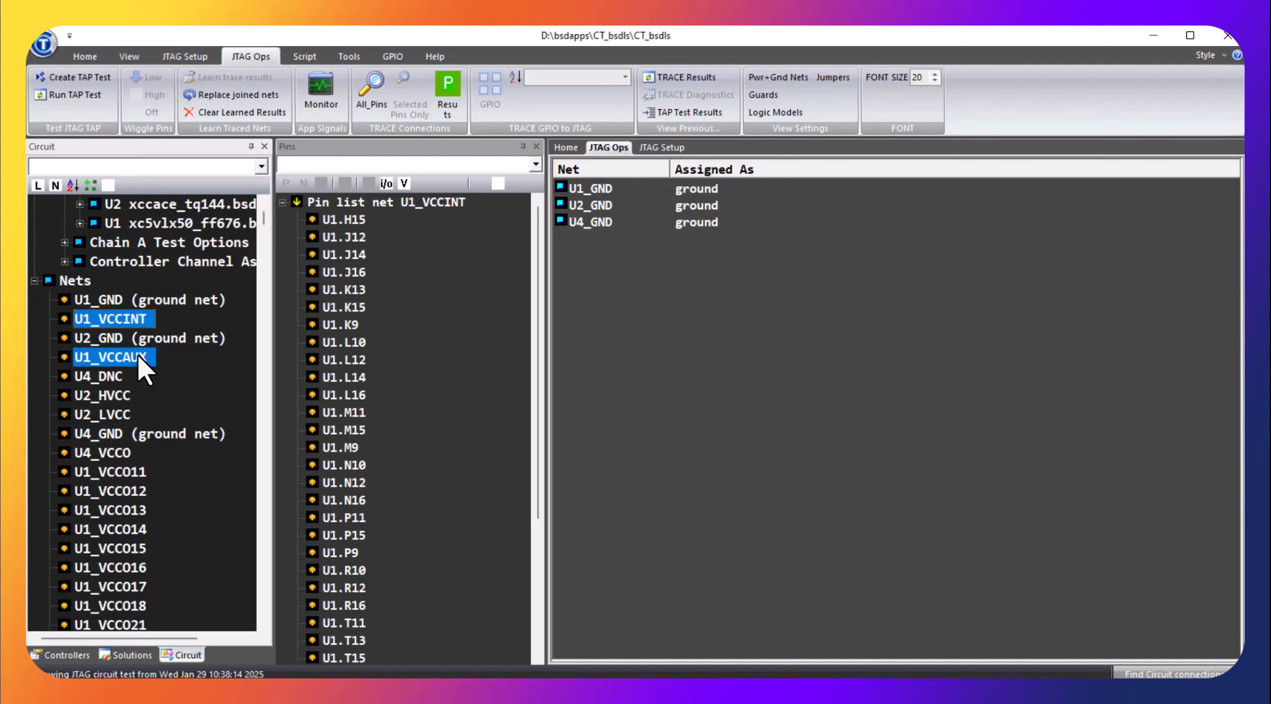
{"action": "left_click", "coordinate": [125, 394], "text": "ctrl"}
{"action": "left_click", "coordinate": [125, 411], "text": "ctrl"}
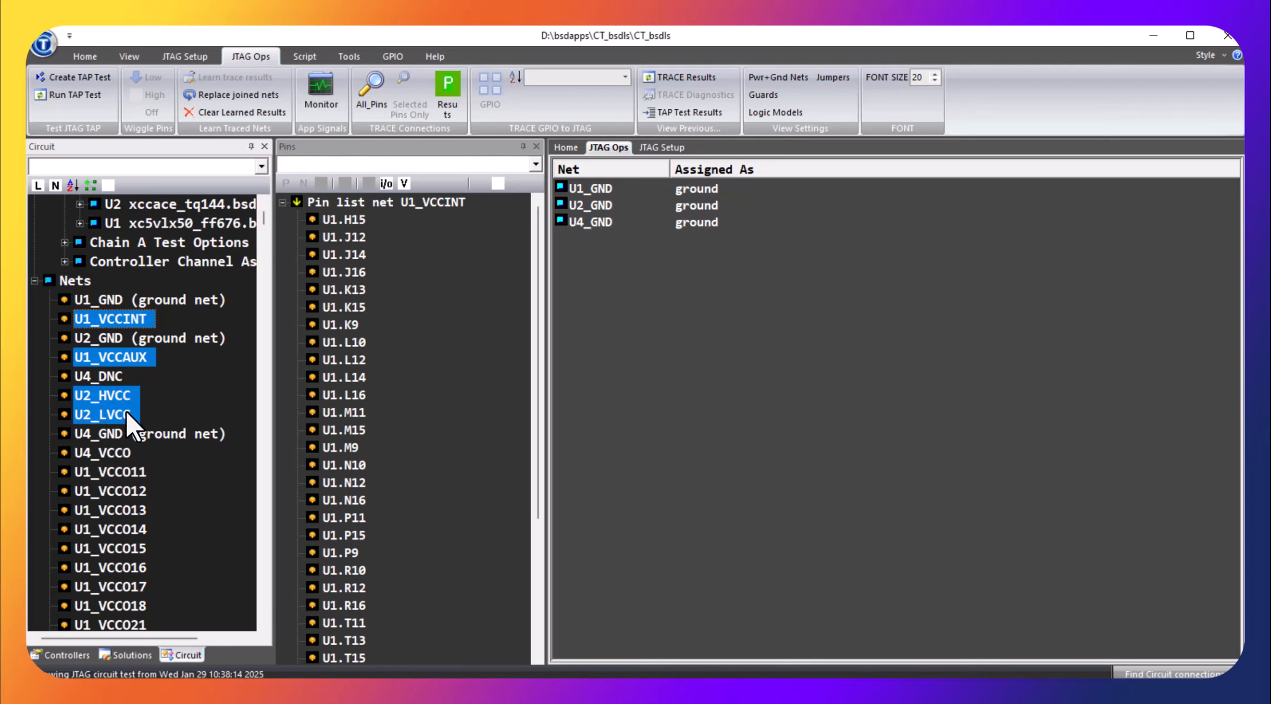
{"action": "left_click", "coordinate": [119, 451], "text": "ctrl"}
{"action": "left_click", "coordinate": [136, 468], "text": "ctrl"}
{"action": "left_click", "coordinate": [133, 486], "text": "ctrl"}
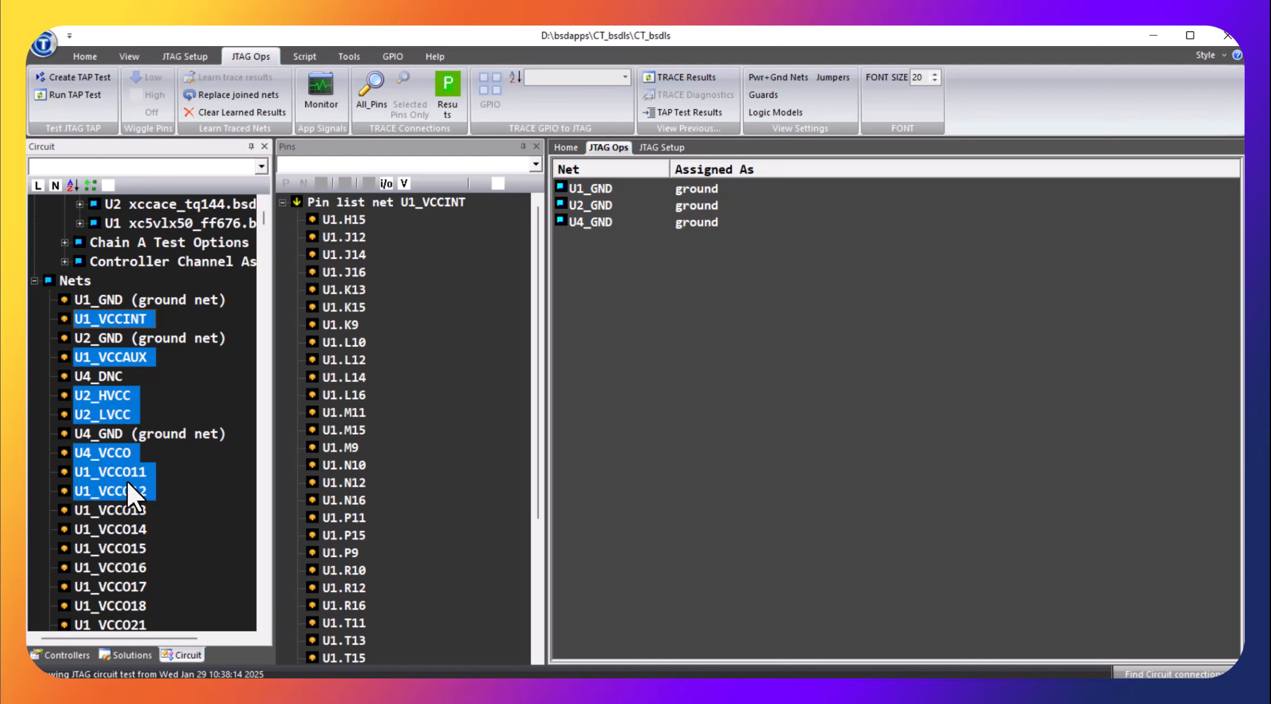
{"action": "right_click", "coordinate": [128, 482]}
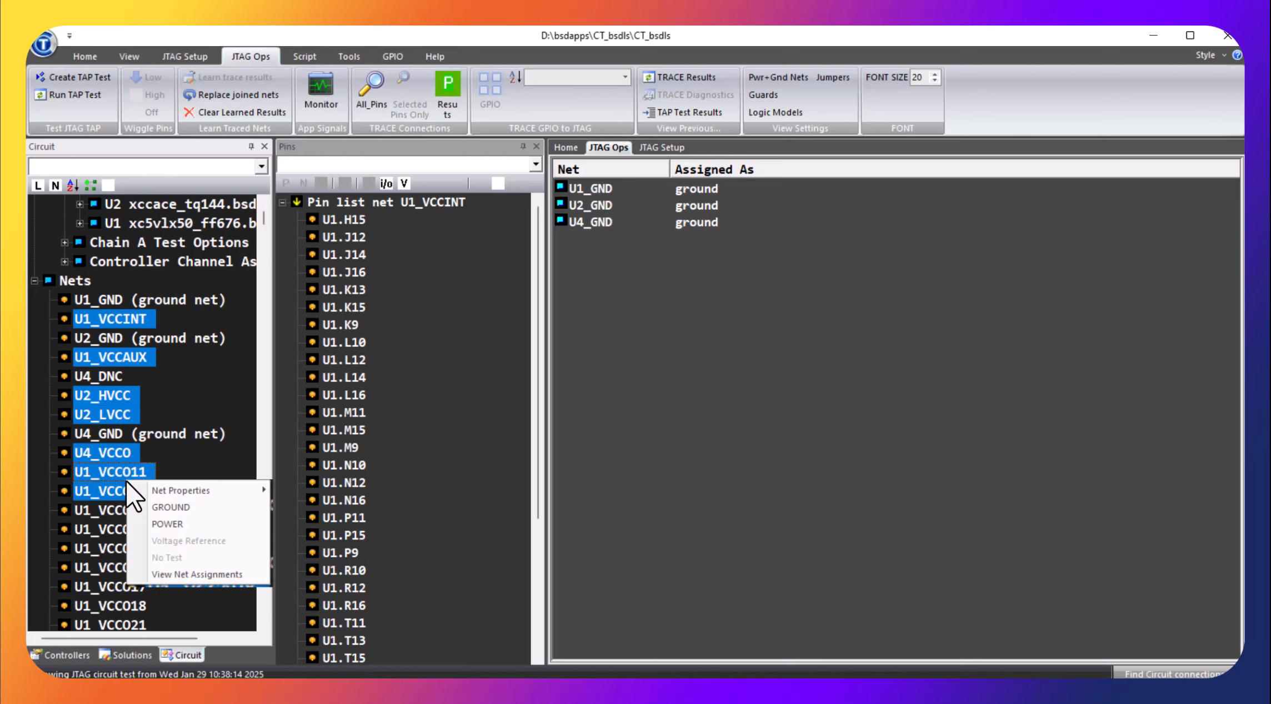
{"action": "left_click", "coordinate": [176, 523]}
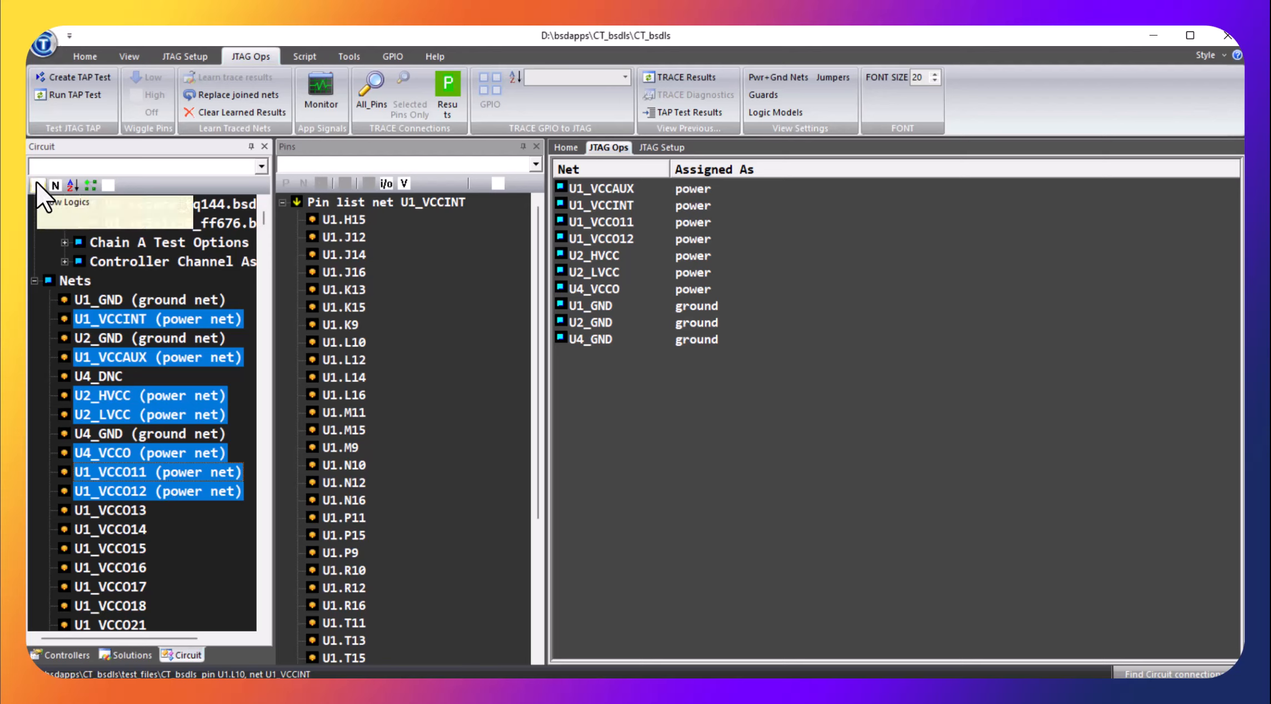
Compare the circuit tree's net and component views, ending with the list of all components
{"action": "left_click", "coordinate": [89, 184]}
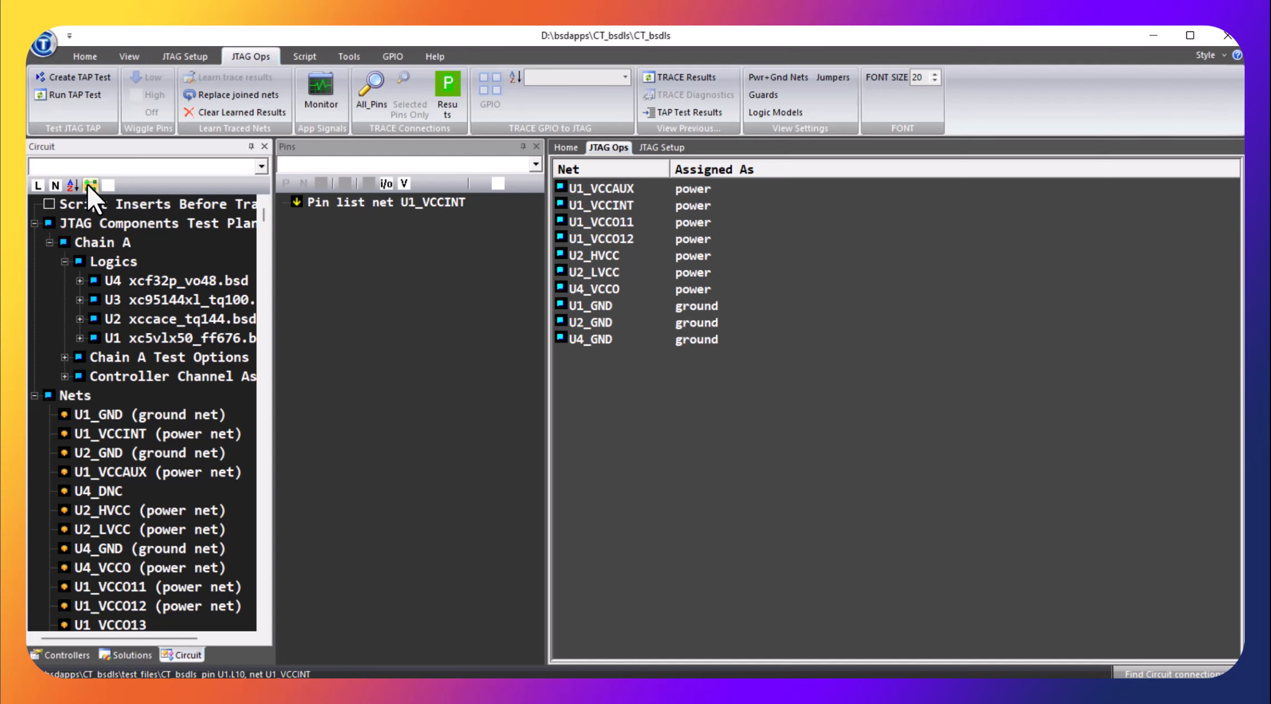
{"action": "left_click", "coordinate": [71, 184]}
{"action": "left_click", "coordinate": [38, 185]}
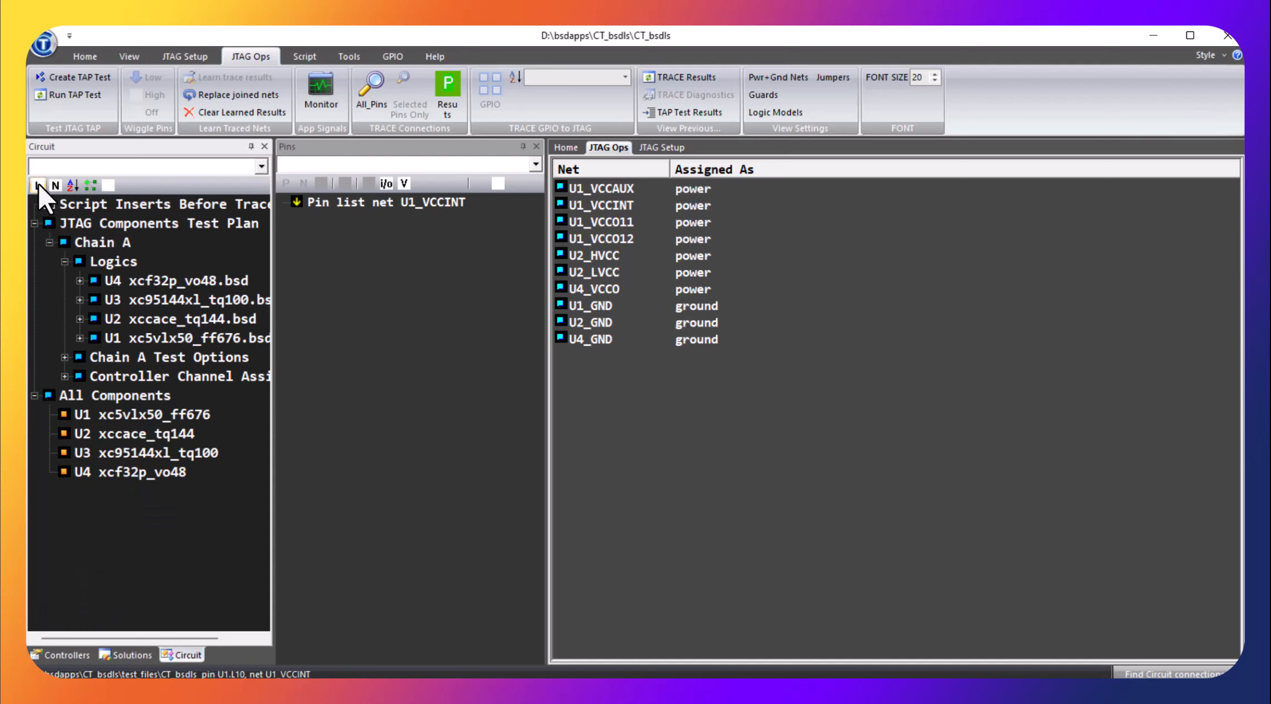
{"action": "left_click", "coordinate": [53, 187]}
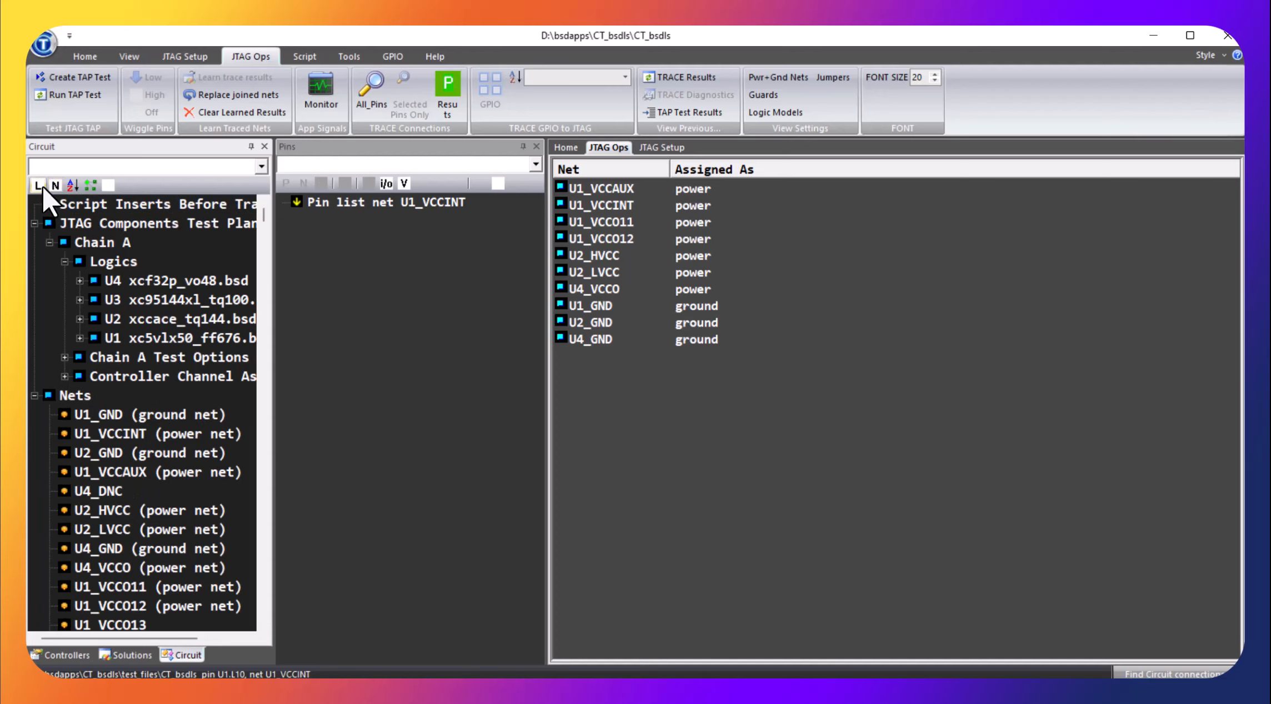
{"action": "left_click", "coordinate": [38, 185]}
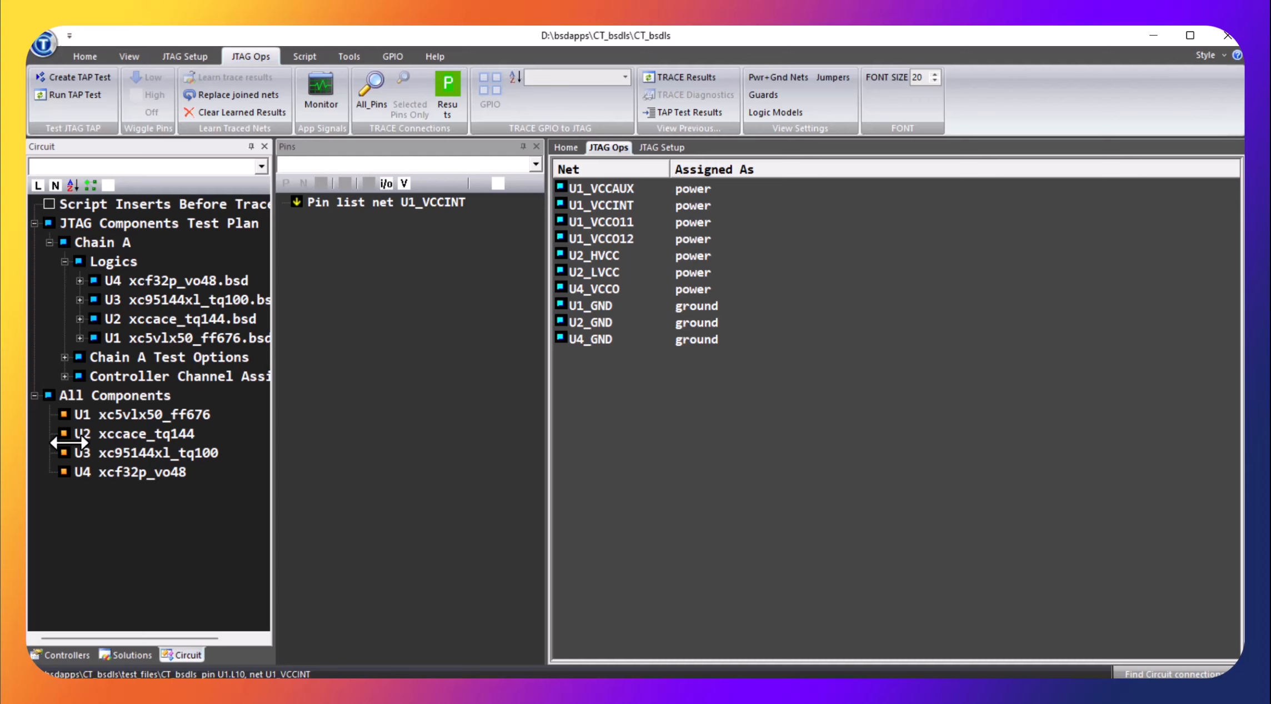
Examine the pin constraint options available for pin U3.8 on net U3_PB01_13 without applying any
{"action": "left_click", "coordinate": [116, 302]}
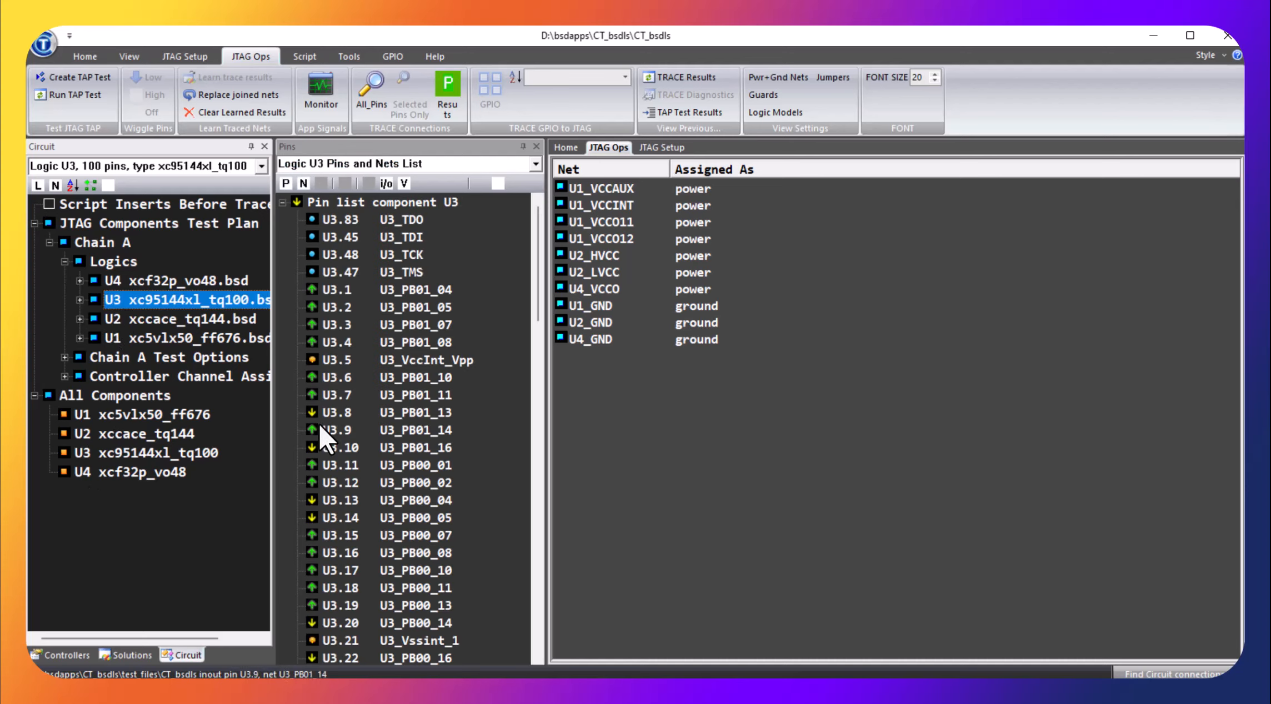
{"action": "left_click", "coordinate": [346, 412]}
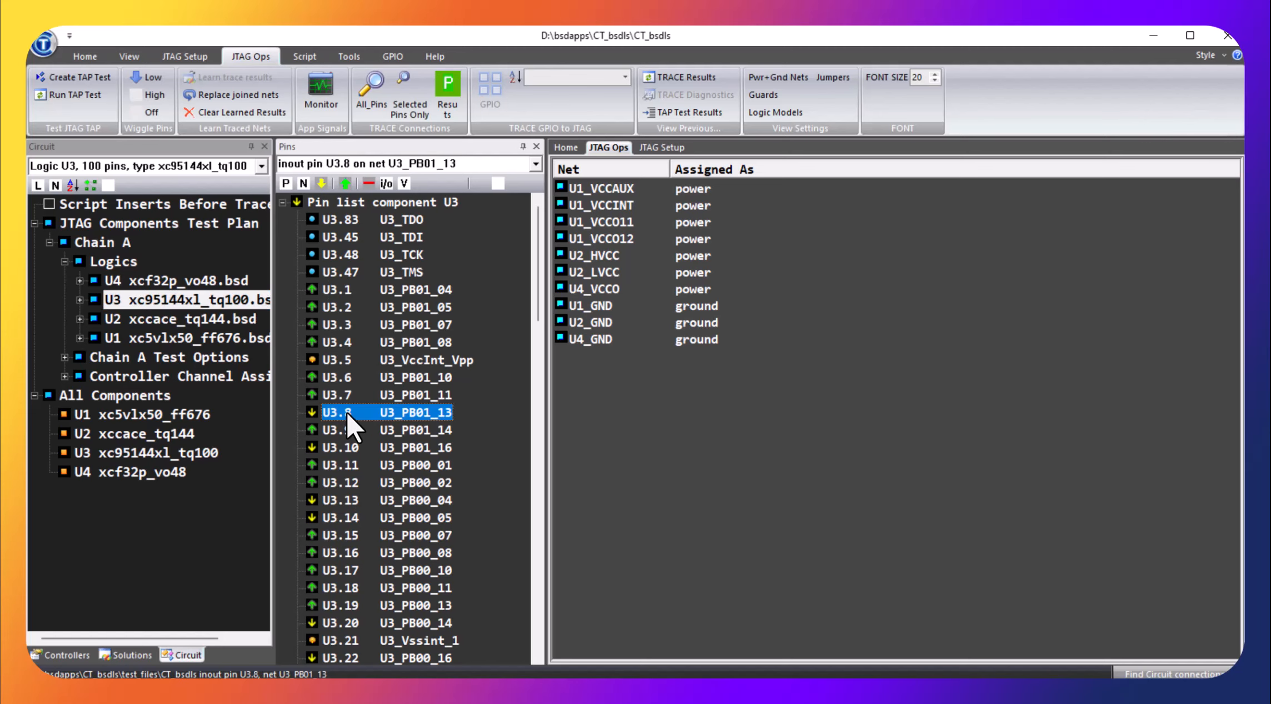
{"action": "right_click", "coordinate": [346, 412]}
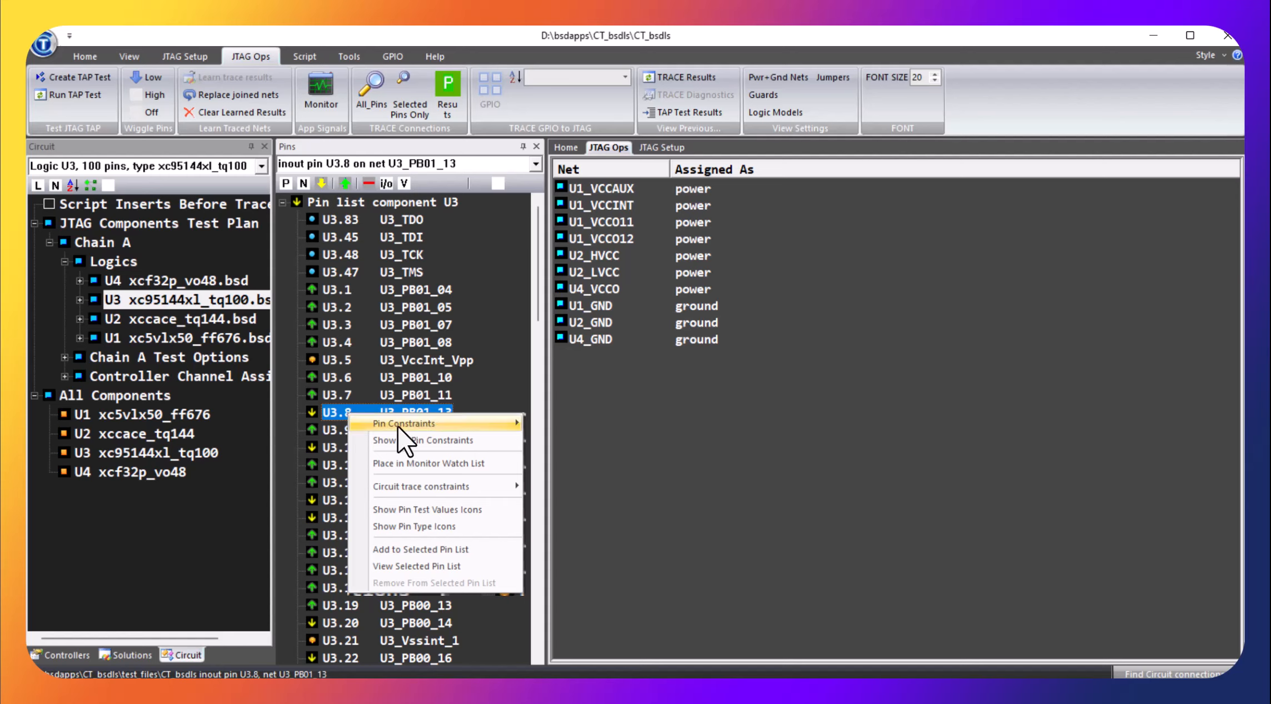
{"action": "mouse_move", "coordinate": [400, 424]}
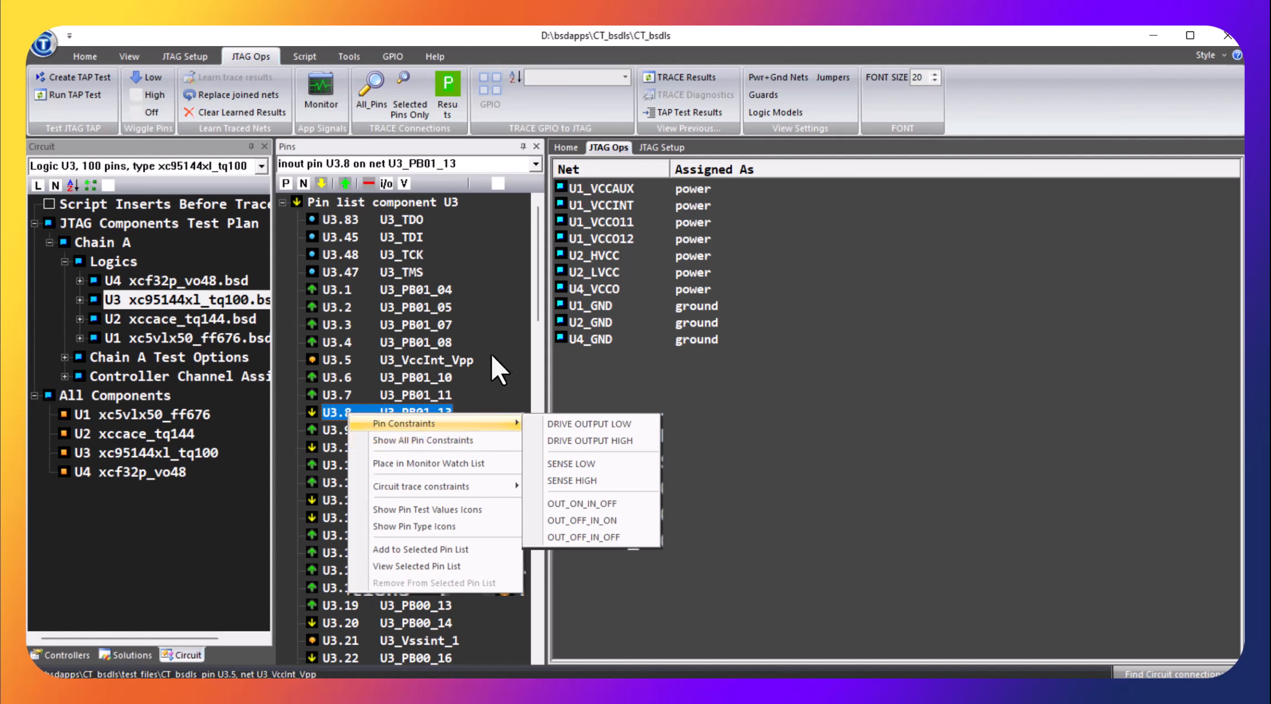
{"action": "left_click", "coordinate": [499, 322]}
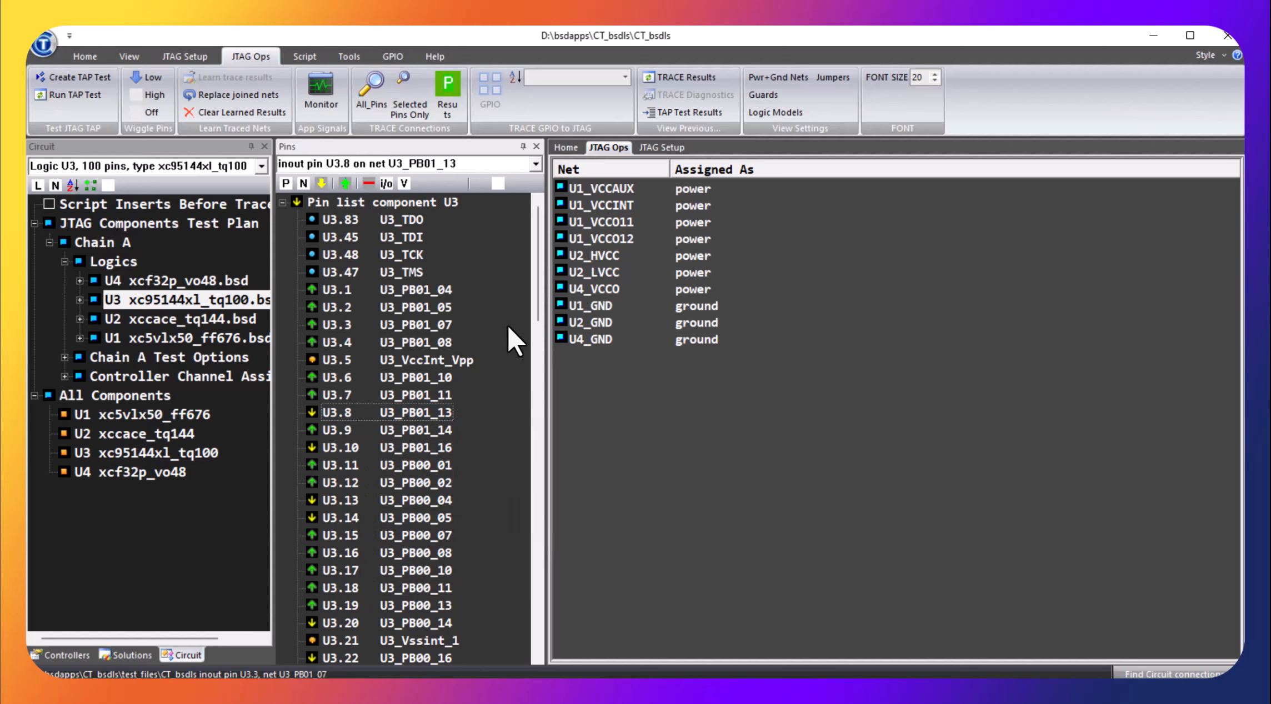
Trace the circuit connections of only the selected pin U3.8
{"action": "left_click", "coordinate": [349, 415]}
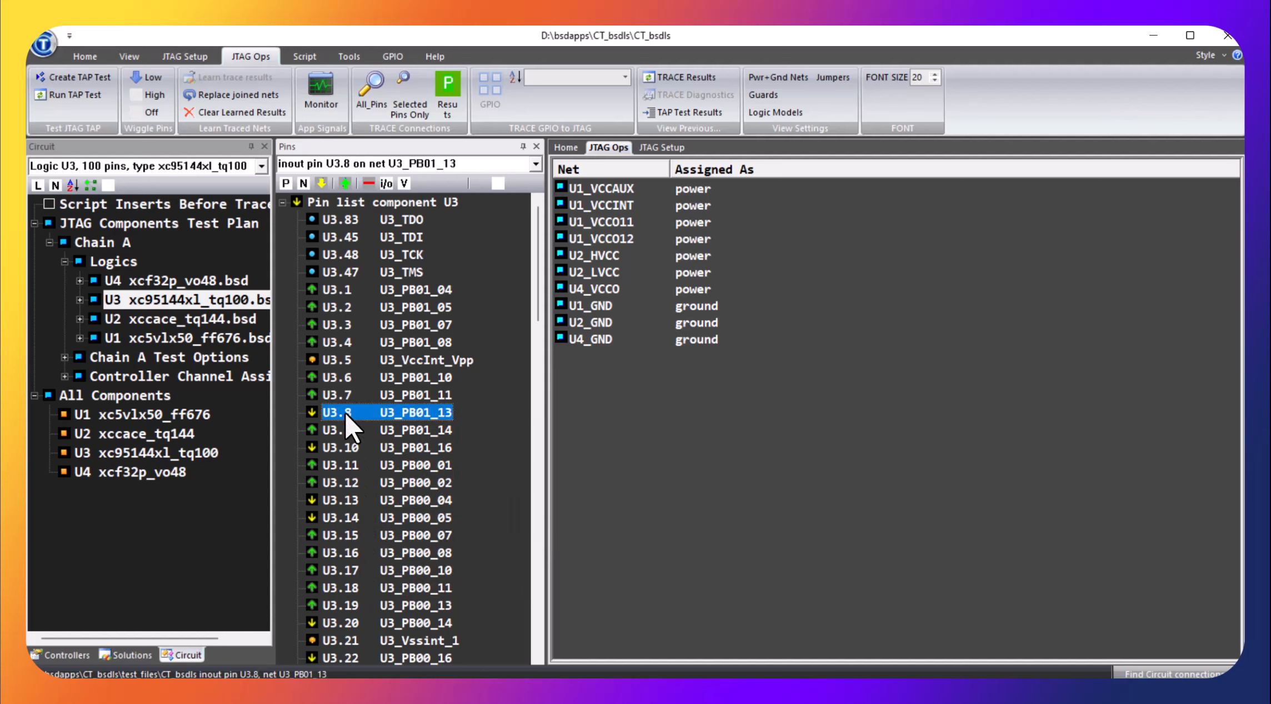
{"action": "left_click", "coordinate": [406, 83]}
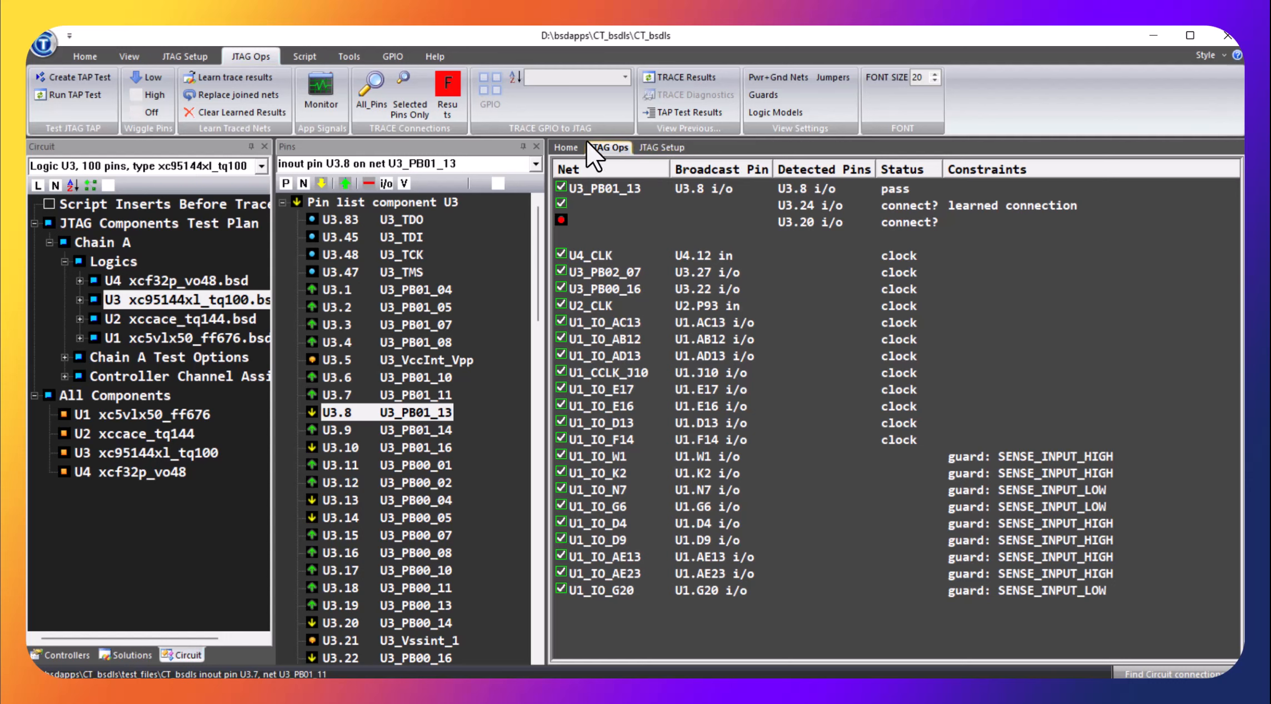
Close the CT_bsdls project from the home page and reopen it from the recent project folders
{"action": "left_click", "coordinate": [562, 146]}
{"action": "left_click", "coordinate": [565, 148]}
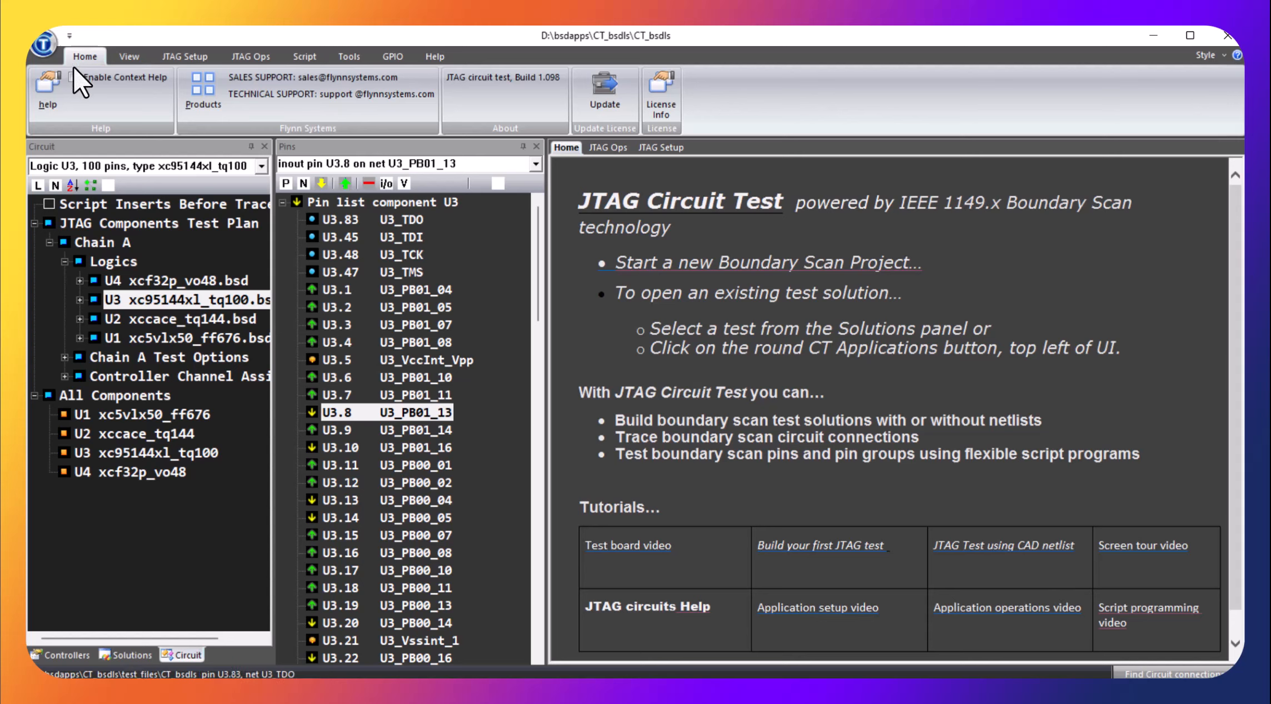
{"action": "left_click", "coordinate": [42, 44]}
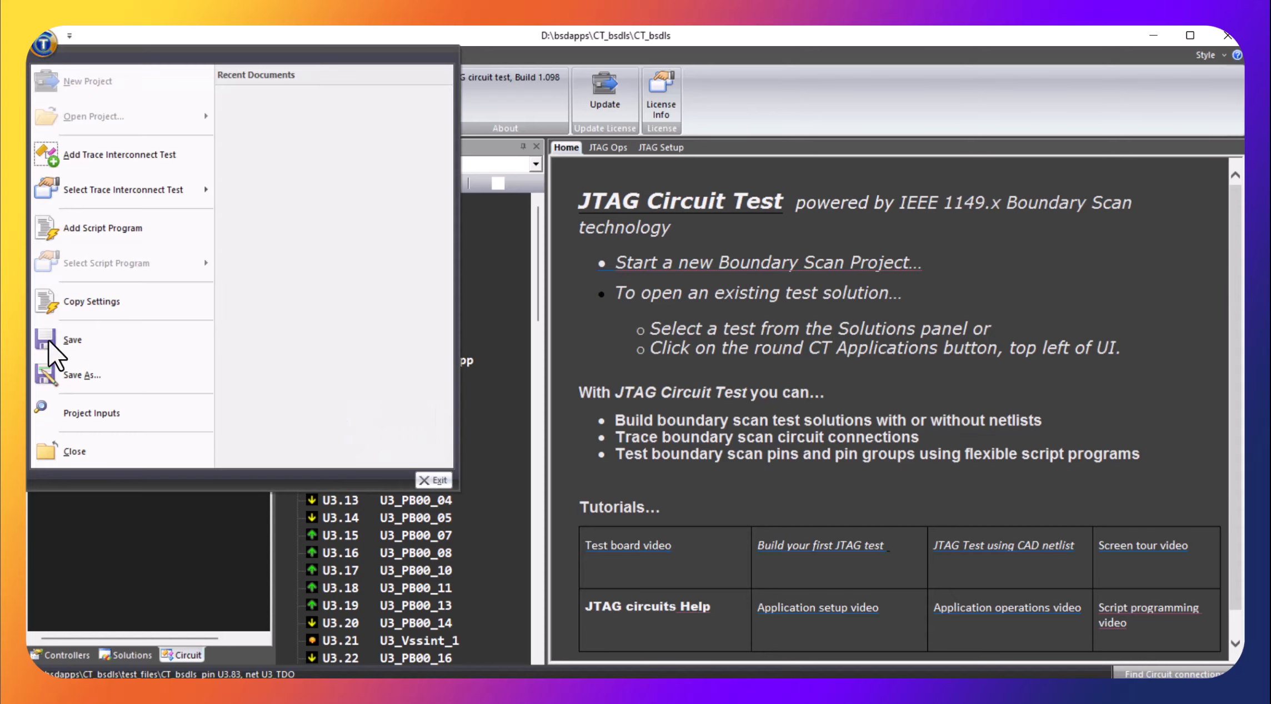
{"action": "left_click", "coordinate": [77, 461]}
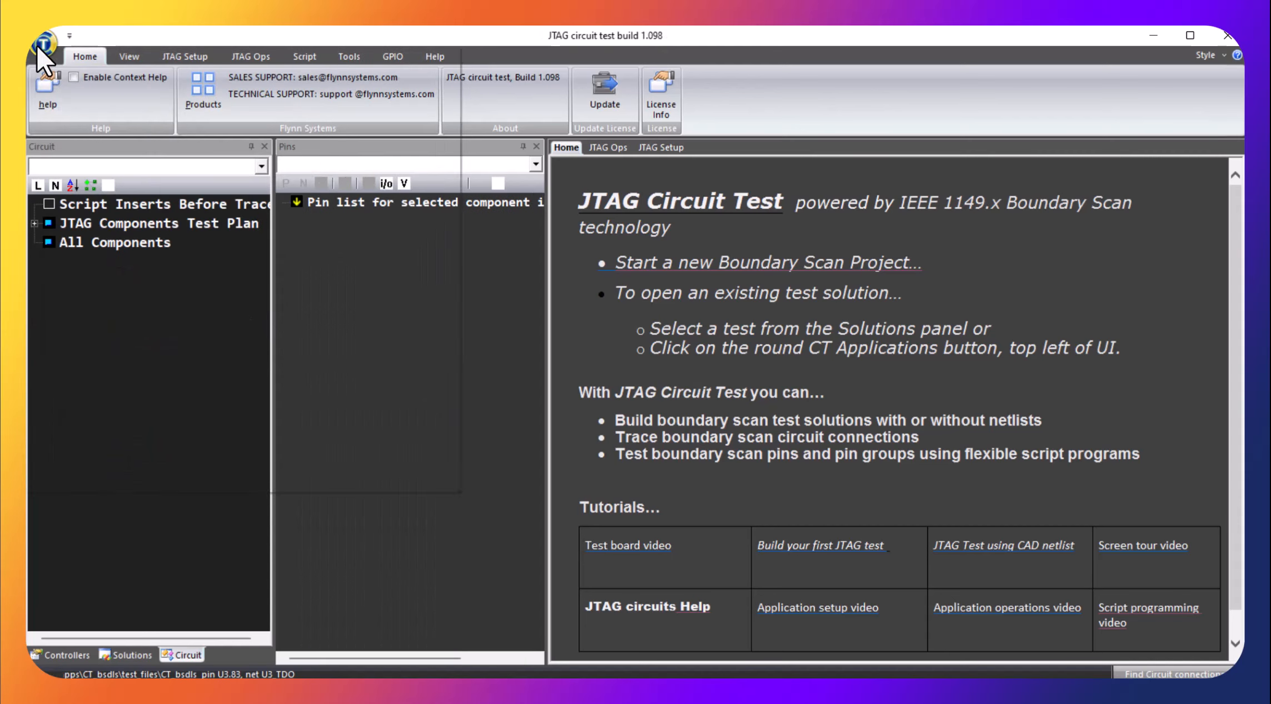
{"action": "left_click", "coordinate": [36, 44]}
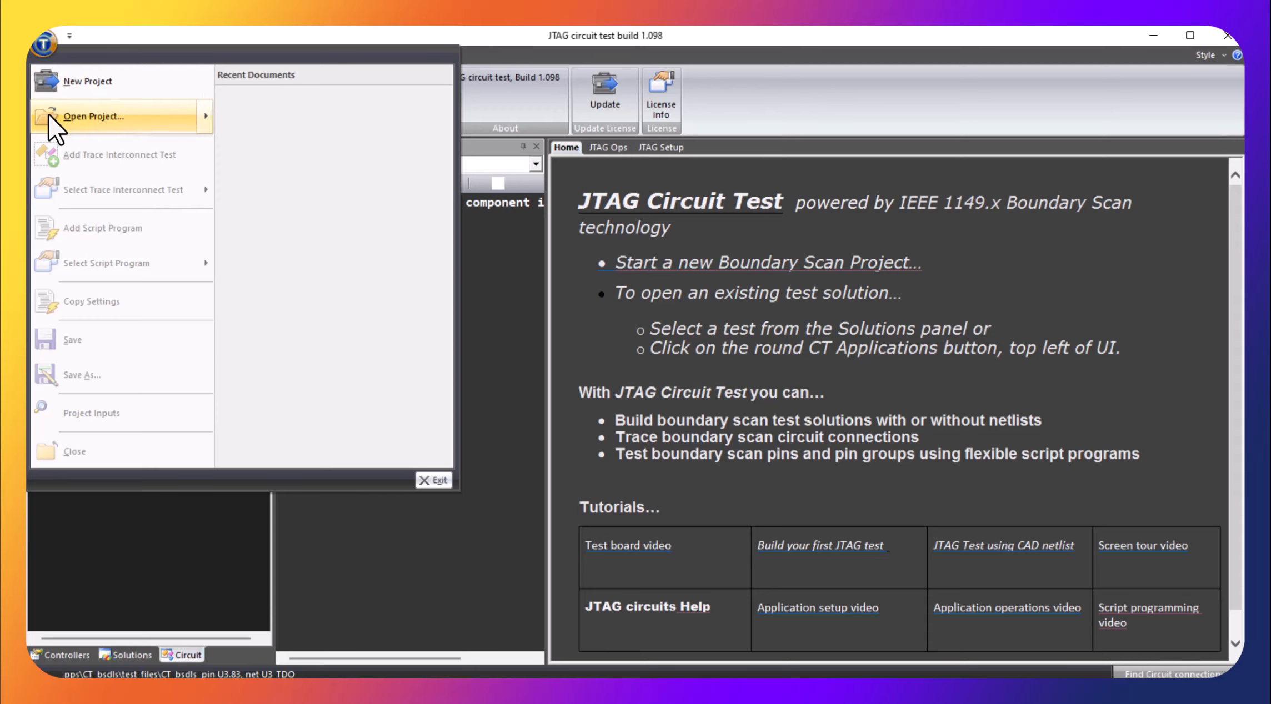
{"action": "mouse_move", "coordinate": [94, 117]}
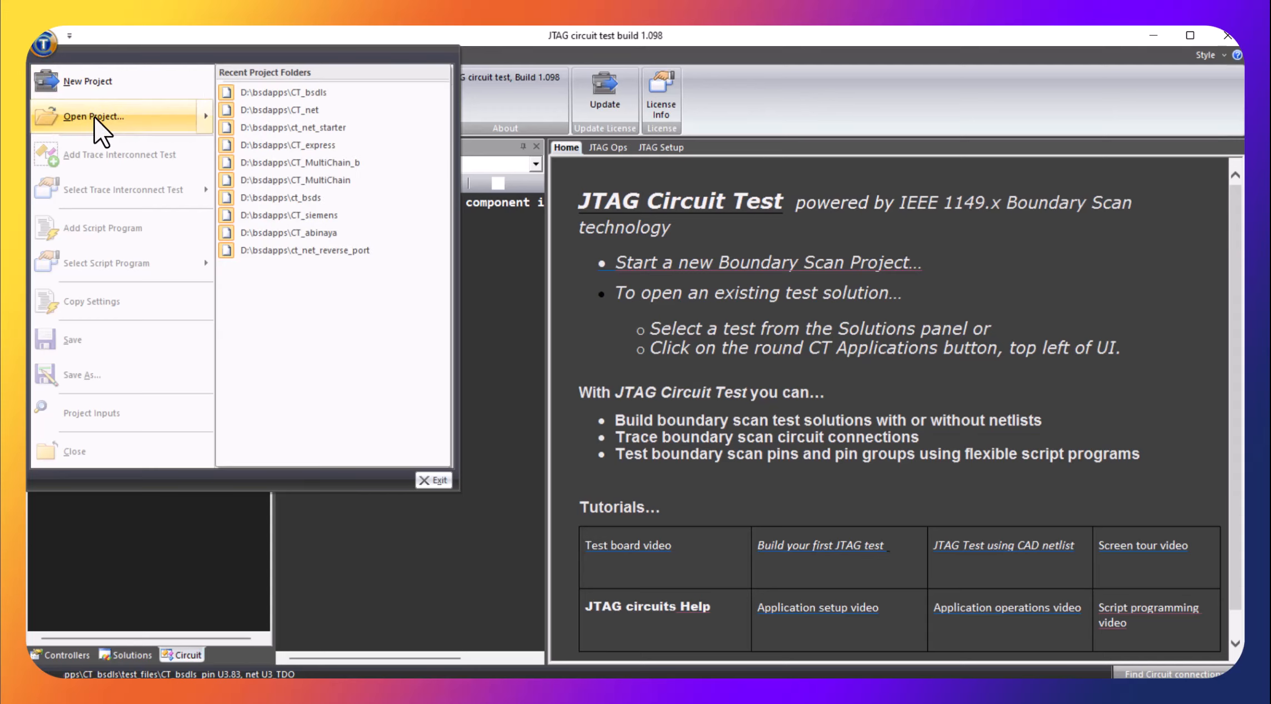
{"action": "left_click", "coordinate": [287, 94]}
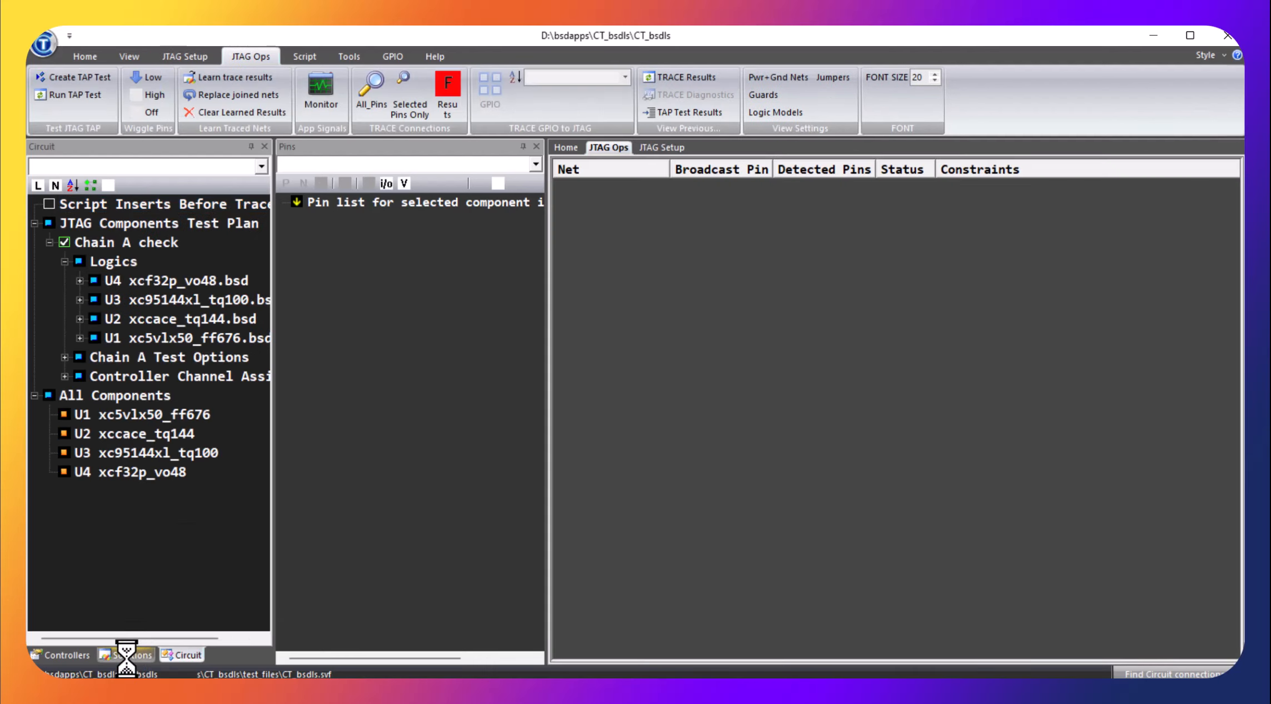
Close the CT_bsdls project again and reopen its CT_bsdls test from the user's project folders in the solutions list
{"action": "left_click", "coordinate": [125, 656]}
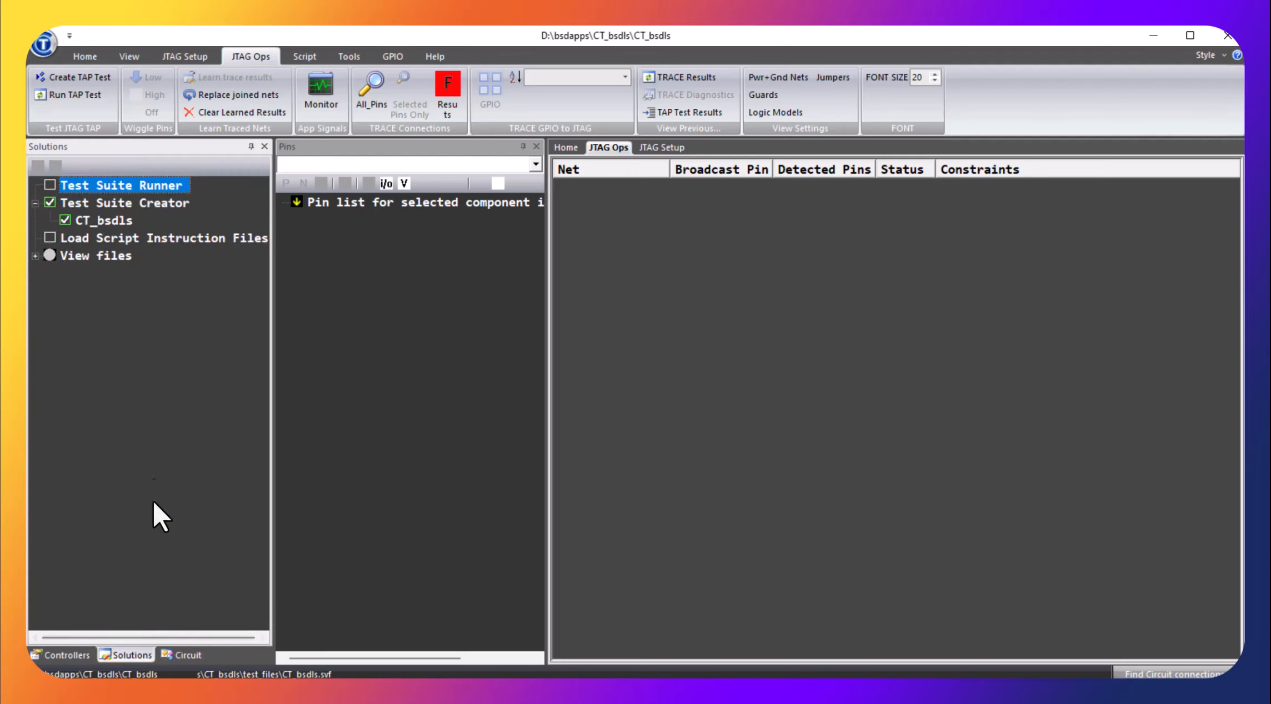
{"action": "left_click", "coordinate": [40, 47]}
{"action": "left_click", "coordinate": [73, 450]}
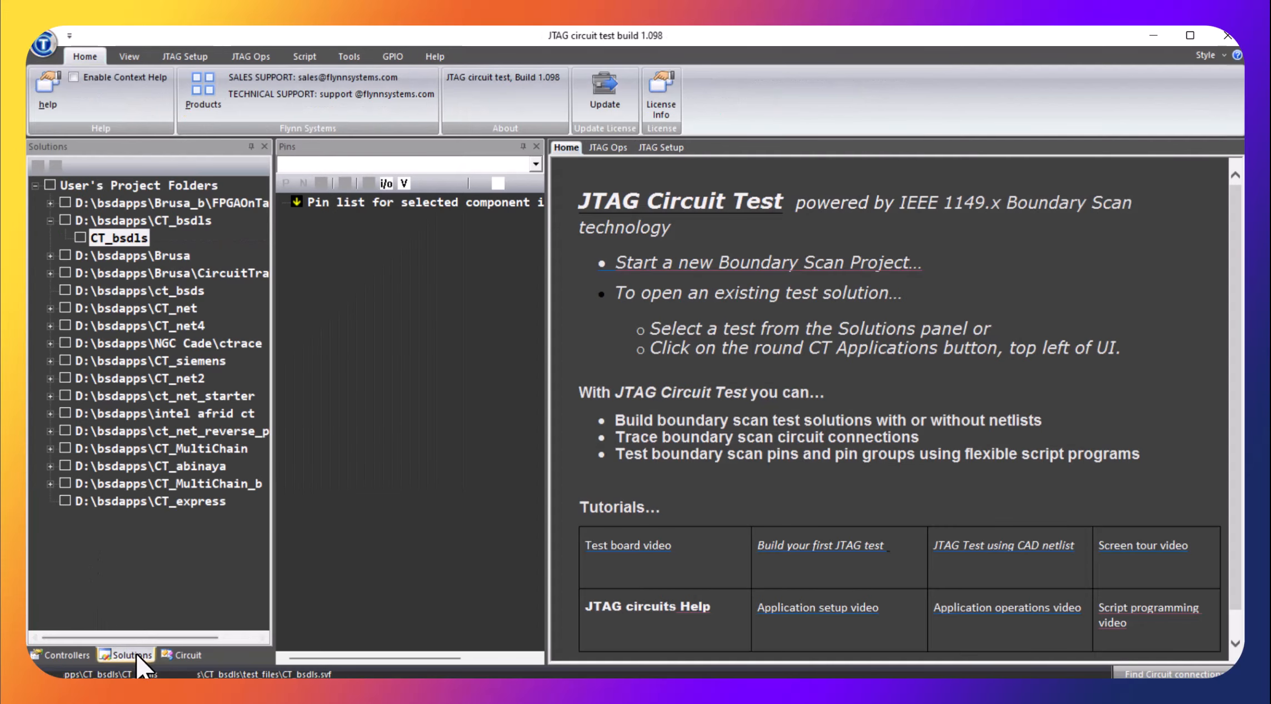
{"action": "left_click", "coordinate": [133, 651]}
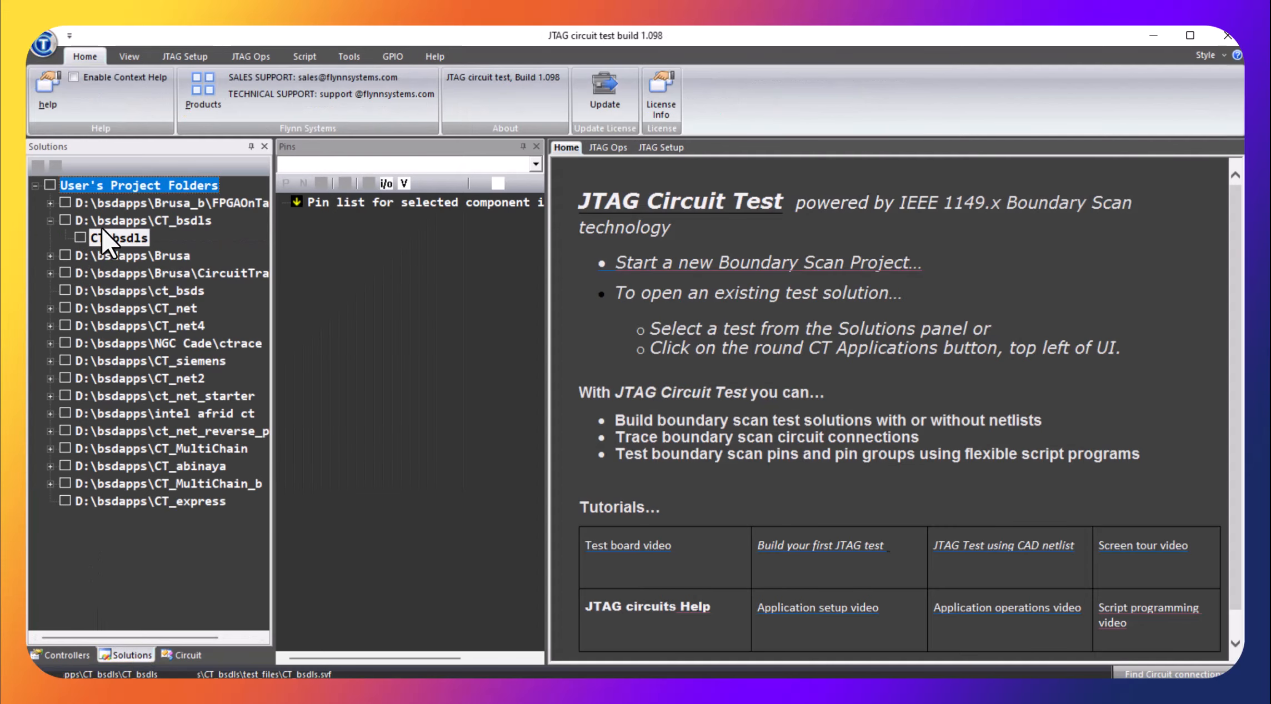
{"action": "double_click", "coordinate": [132, 239]}
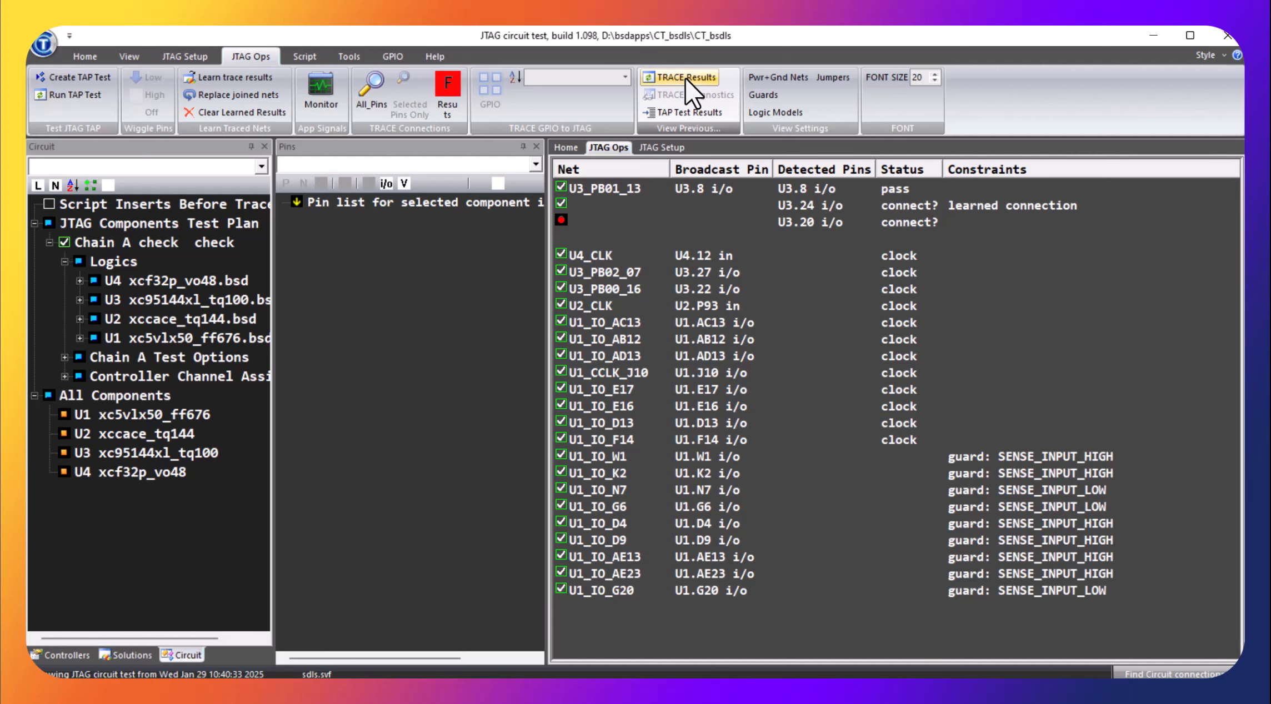
Review the previous TAP test results and the power and ground net assignments
{"action": "left_click", "coordinate": [687, 113]}
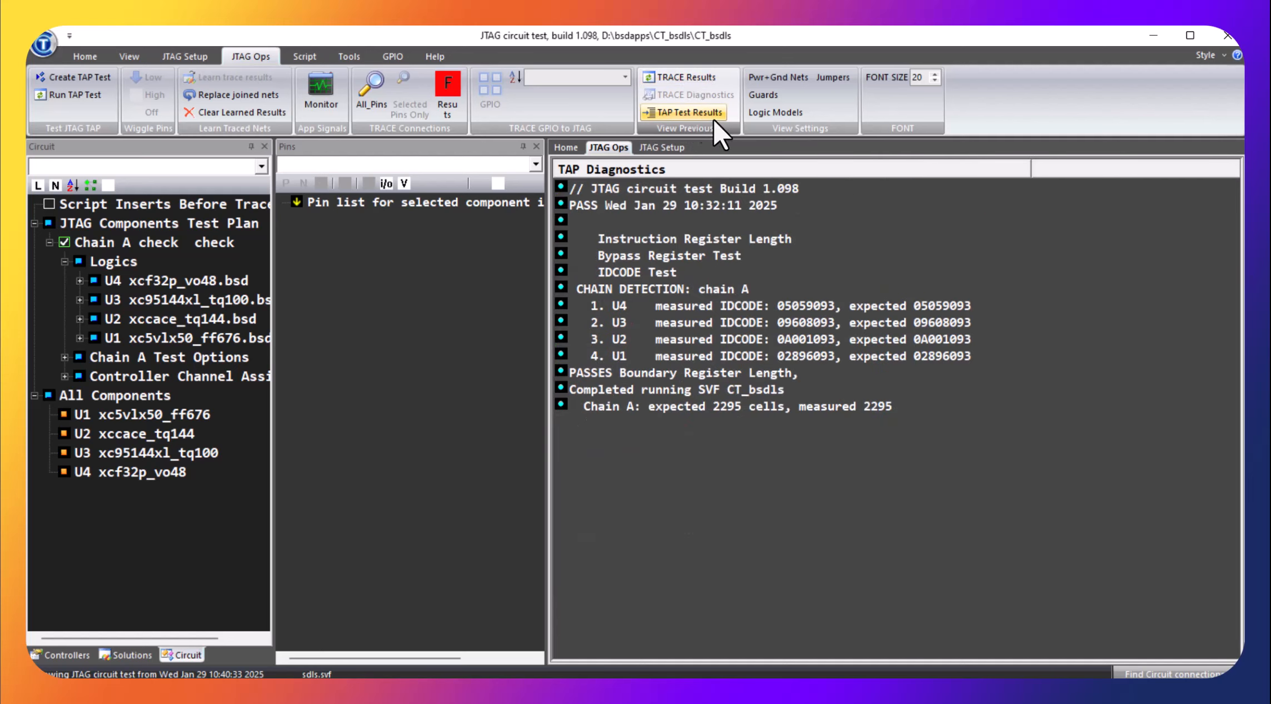
{"action": "left_click", "coordinate": [784, 79]}
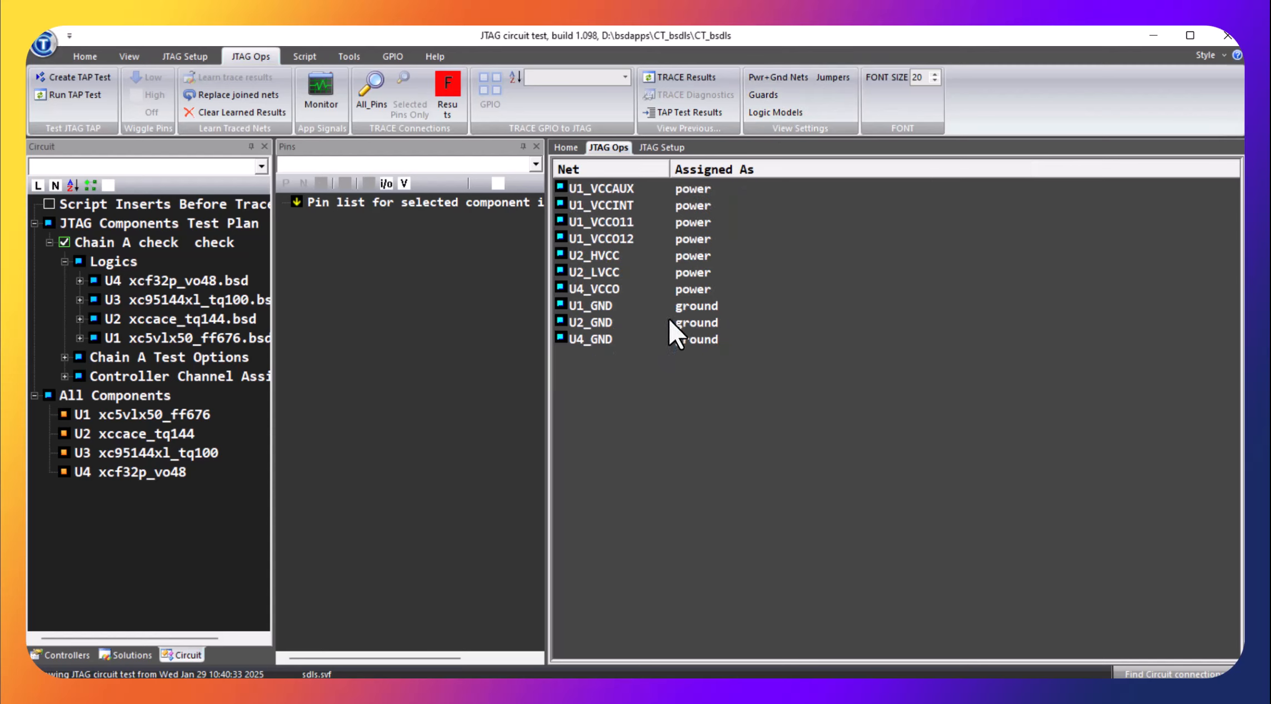
Browse the project's BSDL files, read through xc5vlx50_ff676.bsd, and look over the tools offered for BSDL checking
{"action": "left_click", "coordinate": [129, 654]}
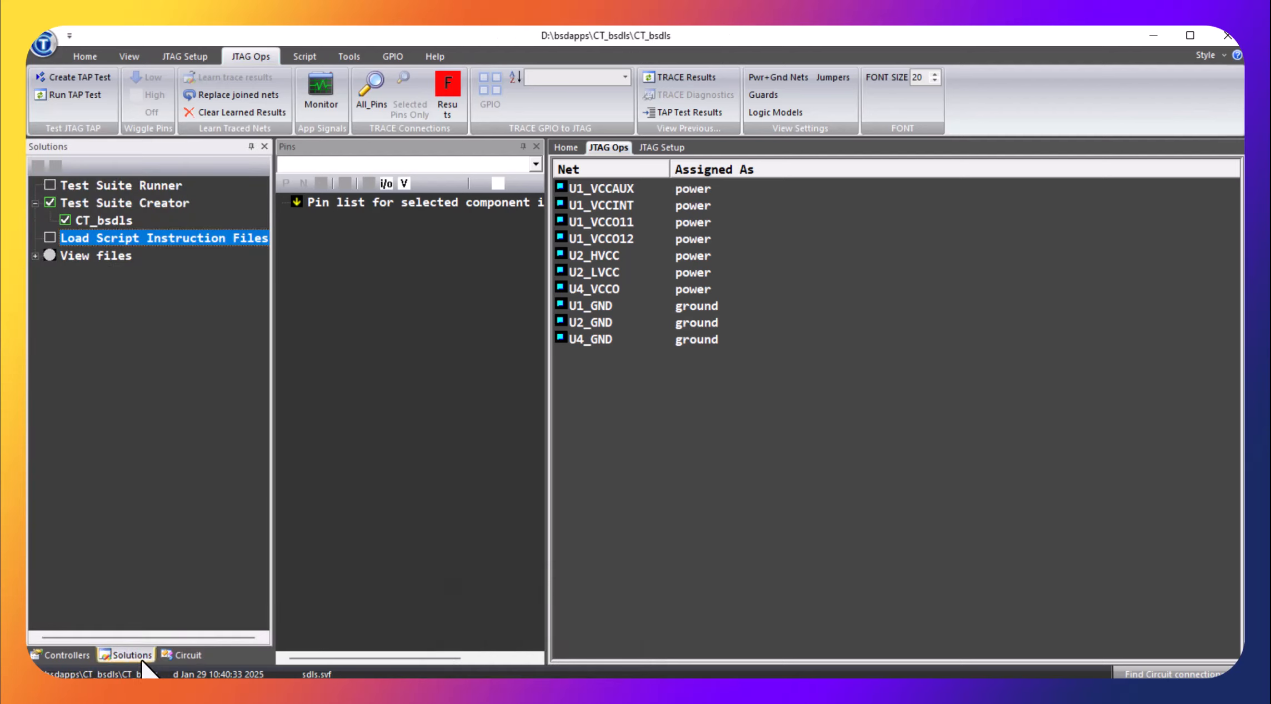
{"action": "left_click", "coordinate": [34, 257]}
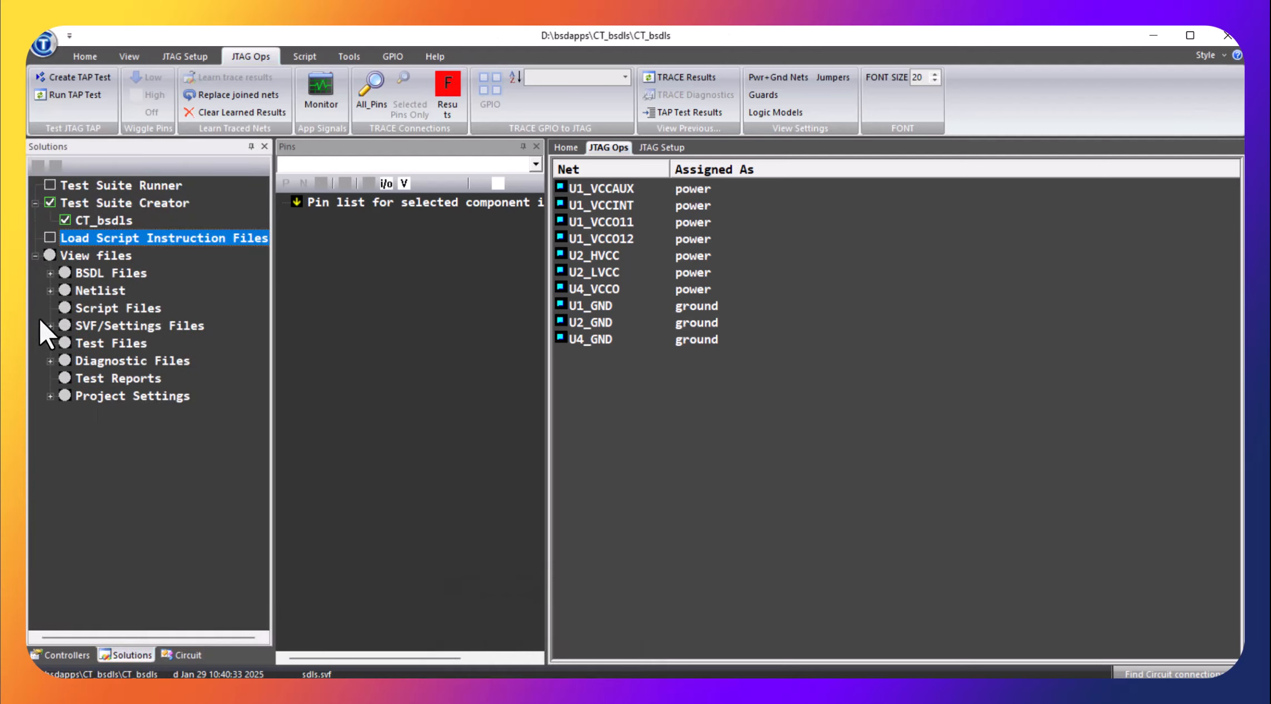
{"action": "left_click", "coordinate": [51, 274]}
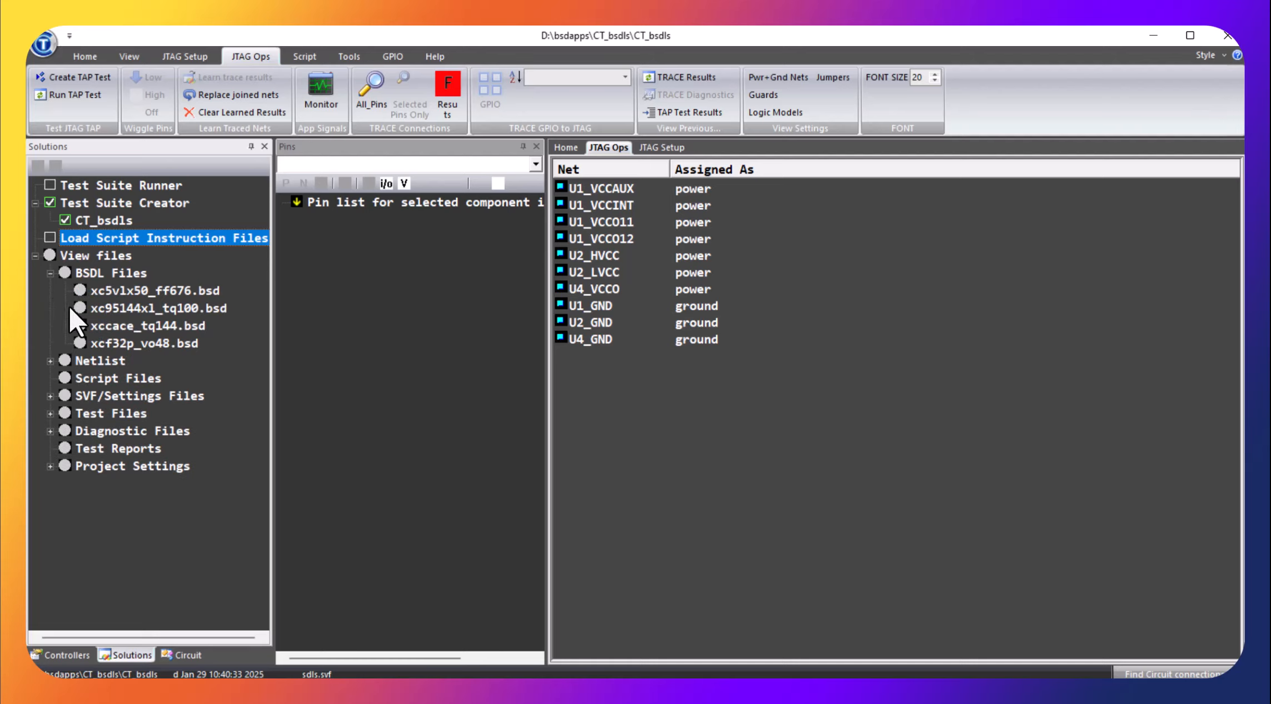
{"action": "double_click", "coordinate": [124, 287]}
{"action": "scroll", "coordinate": [1005, 395], "scroll_direction": "up", "scroll_amount": 20}
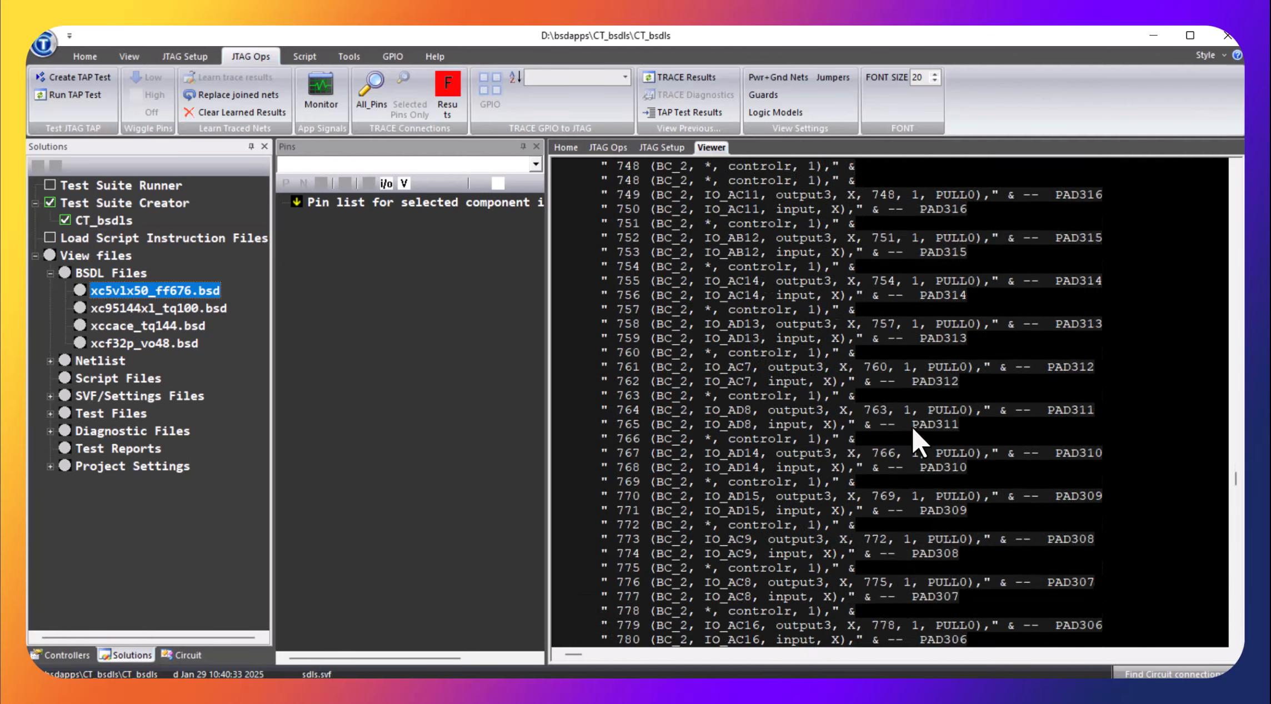
{"action": "scroll", "coordinate": [1055, 411], "scroll_direction": "up", "scroll_amount": 15}
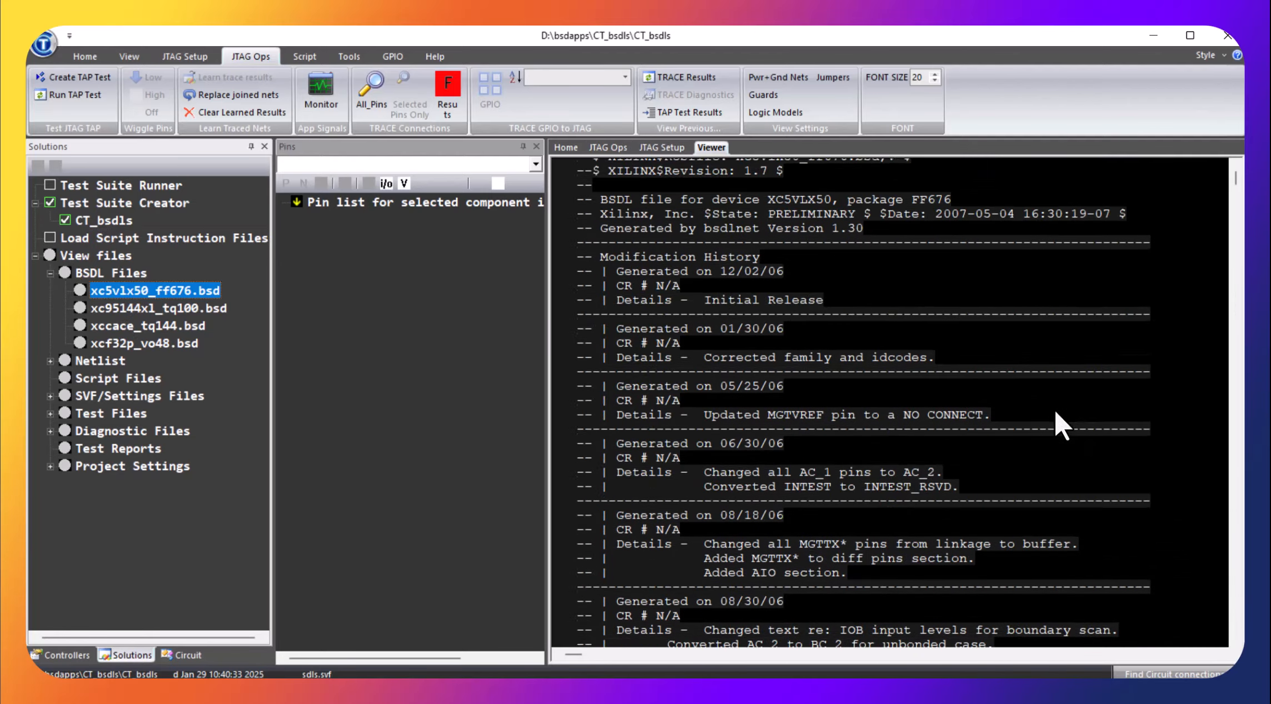
{"action": "scroll", "coordinate": [1055, 411], "scroll_direction": "down", "scroll_amount": 1}
{"action": "scroll", "coordinate": [1055, 412], "scroll_direction": "up", "scroll_amount": 1}
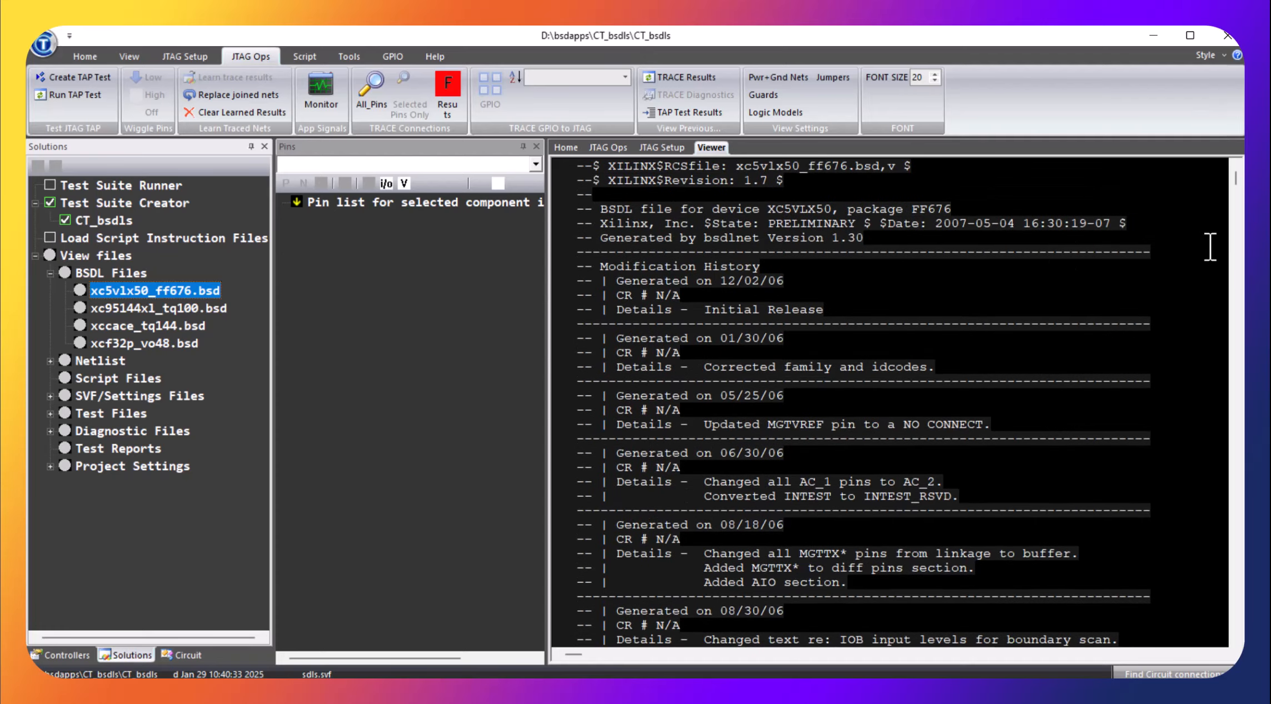
{"action": "left_click_drag", "start_coordinate": [1236, 178], "coordinate": [1208, 339]}
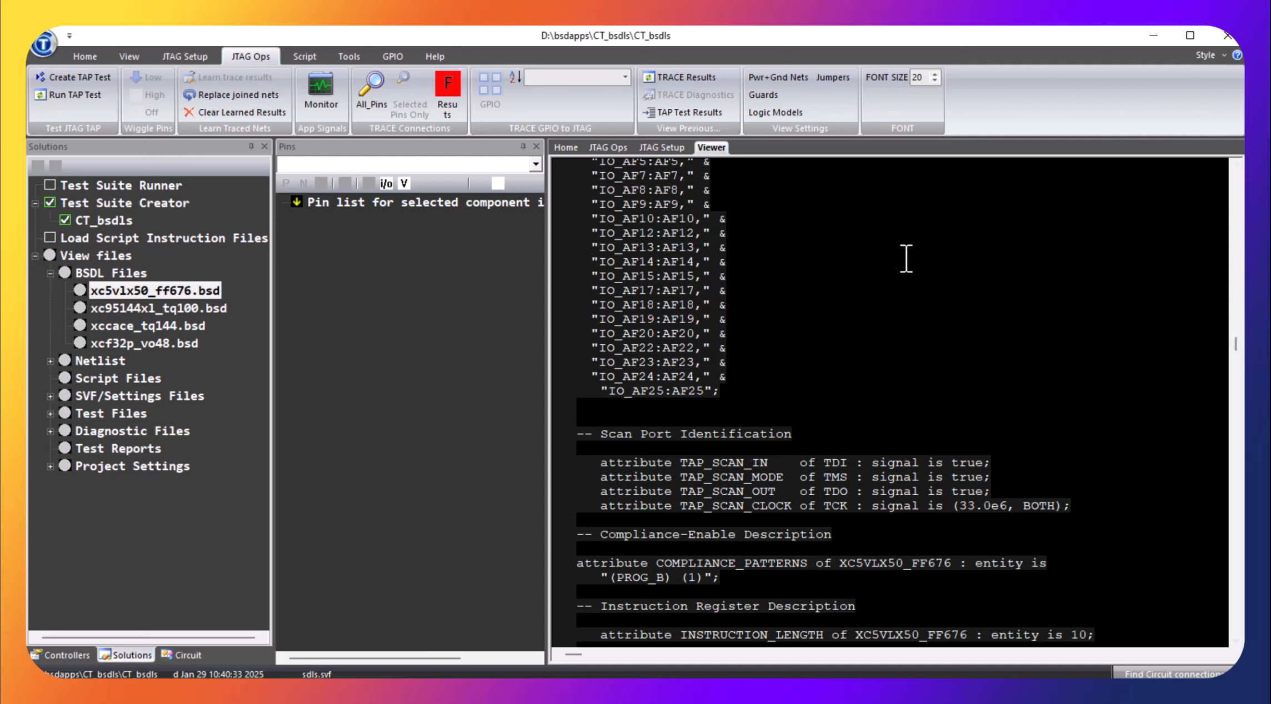
{"action": "left_click", "coordinate": [345, 56]}
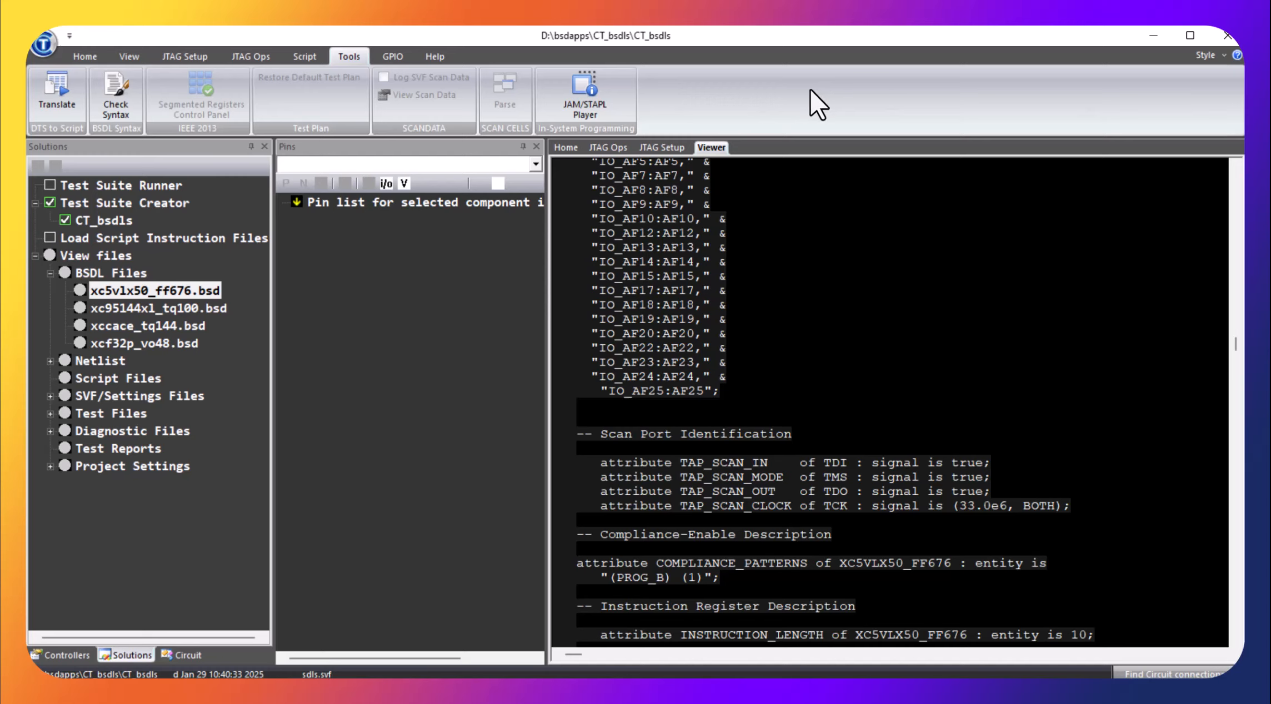
Close CT_bsdls and open the CT_net project from the recent project folders
{"action": "left_click", "coordinate": [45, 48]}
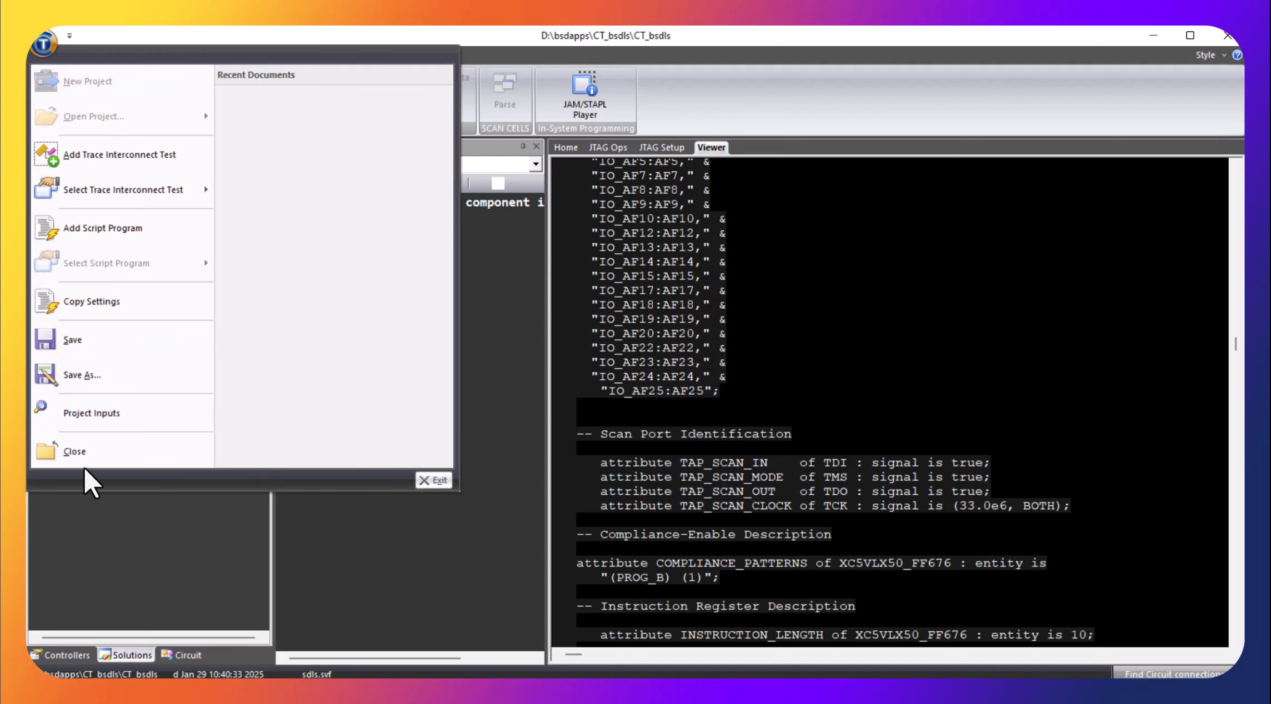
{"action": "left_click", "coordinate": [84, 452]}
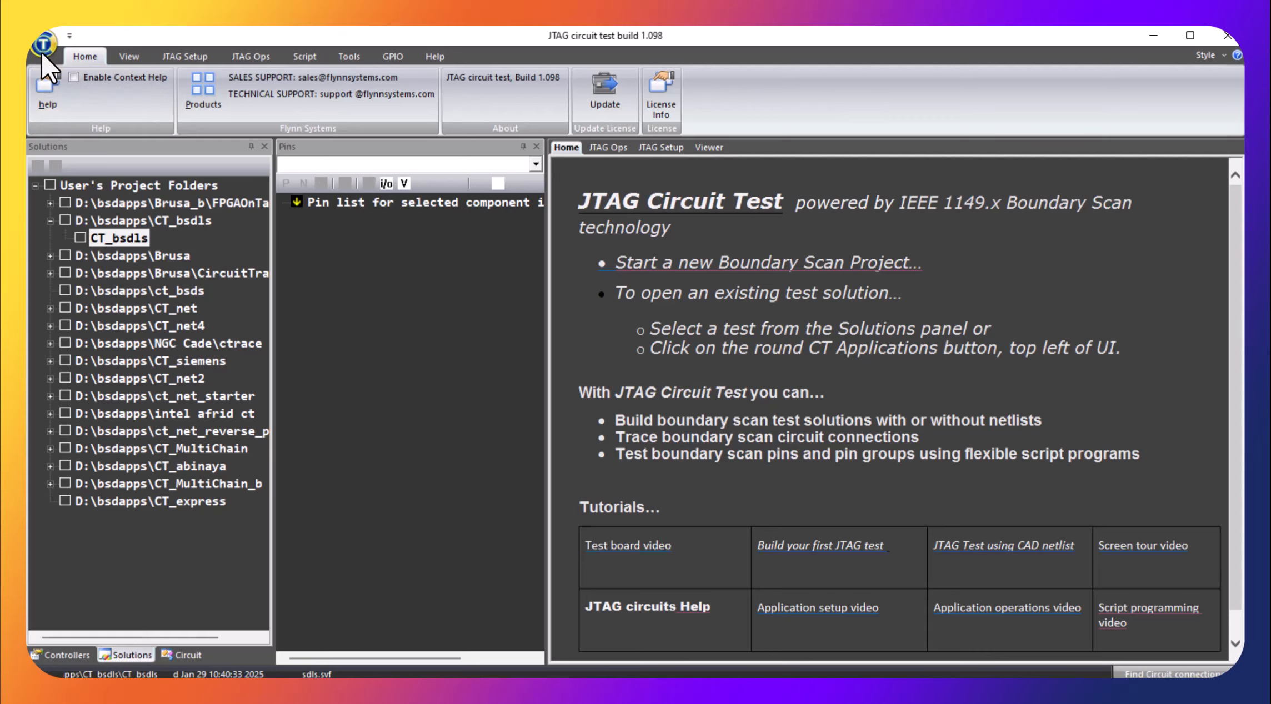
{"action": "left_click", "coordinate": [41, 49]}
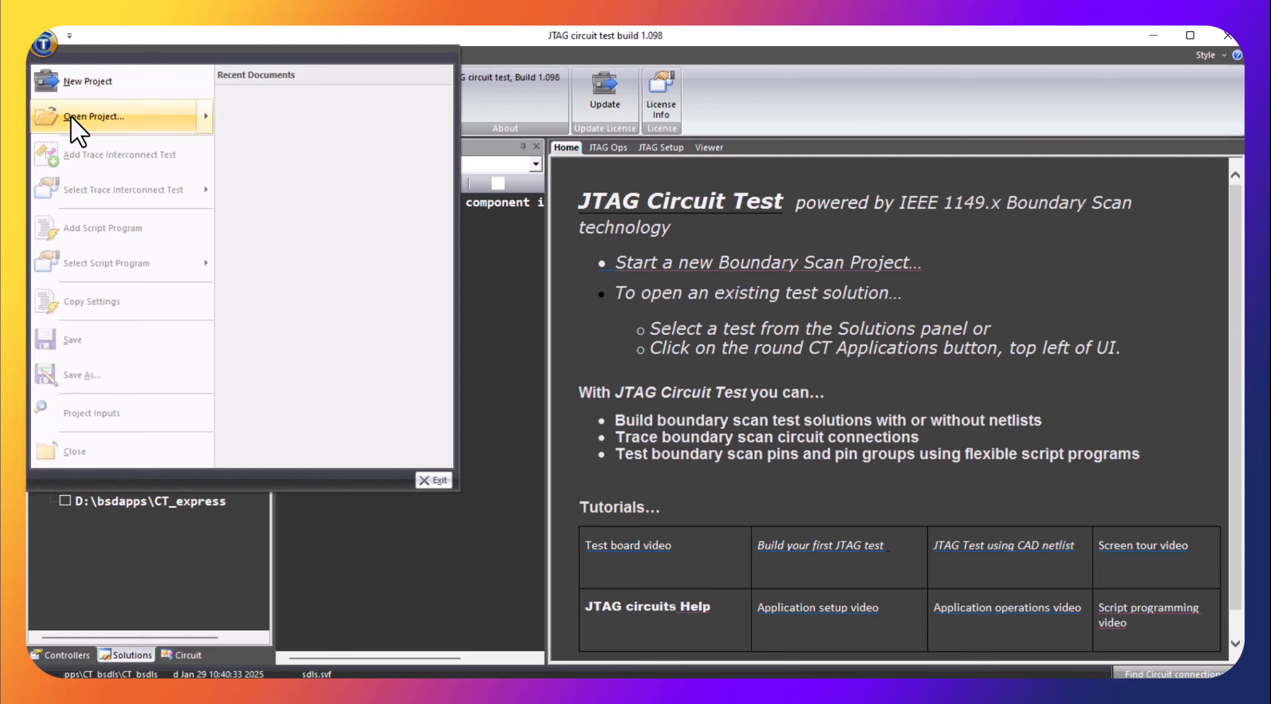
{"action": "mouse_move", "coordinate": [72, 119]}
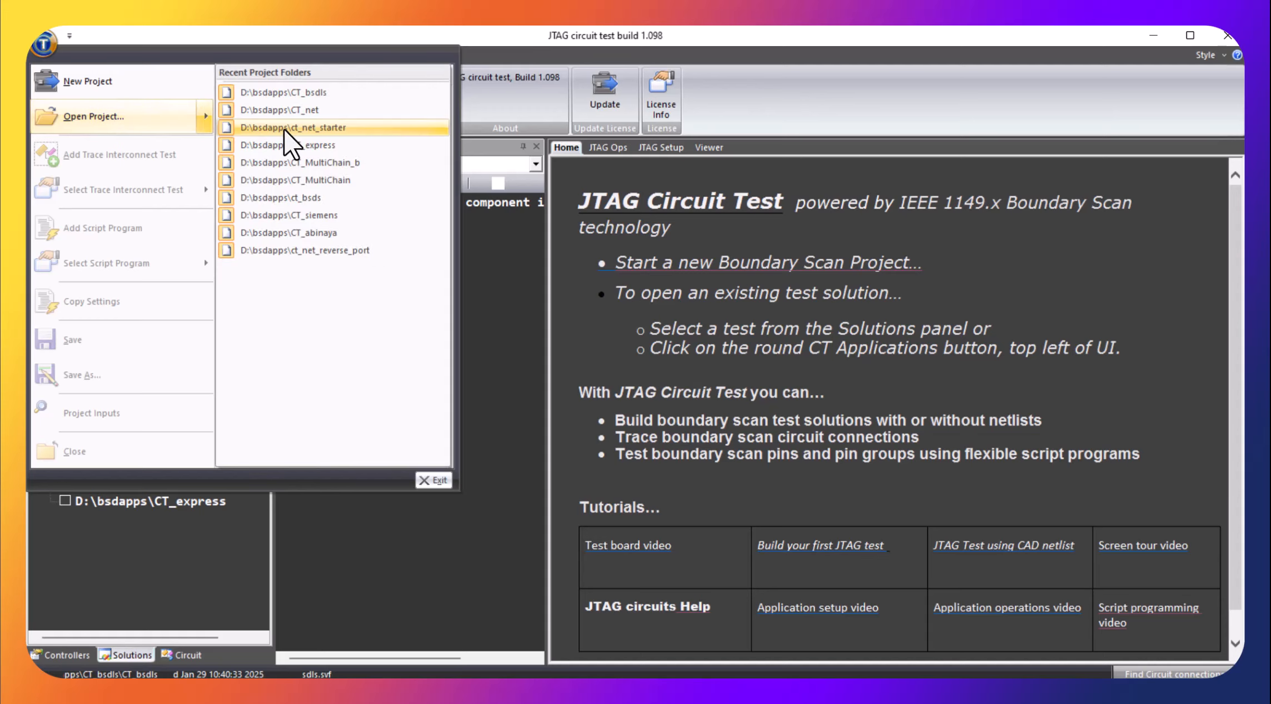
{"action": "left_click", "coordinate": [288, 110]}
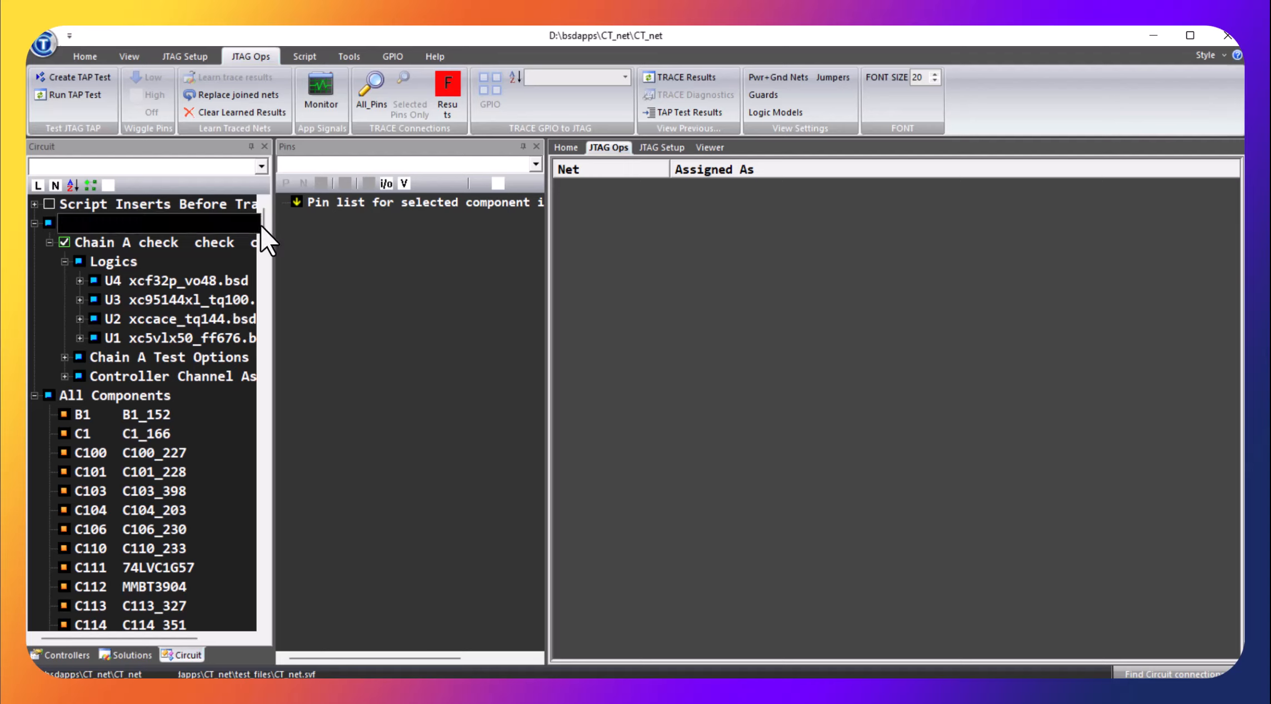
{"action": "mouse_move", "coordinate": [263, 214]}
{"action": "left_mouse_down"}
{"action": "mouse_move", "coordinate": [269, 420]}
{"action": "mouse_move", "coordinate": [290, 527]}
{"action": "mouse_move", "coordinate": [277, 614]}
{"action": "mouse_move", "coordinate": [263, 215]}
{"action": "left_mouse_up"}
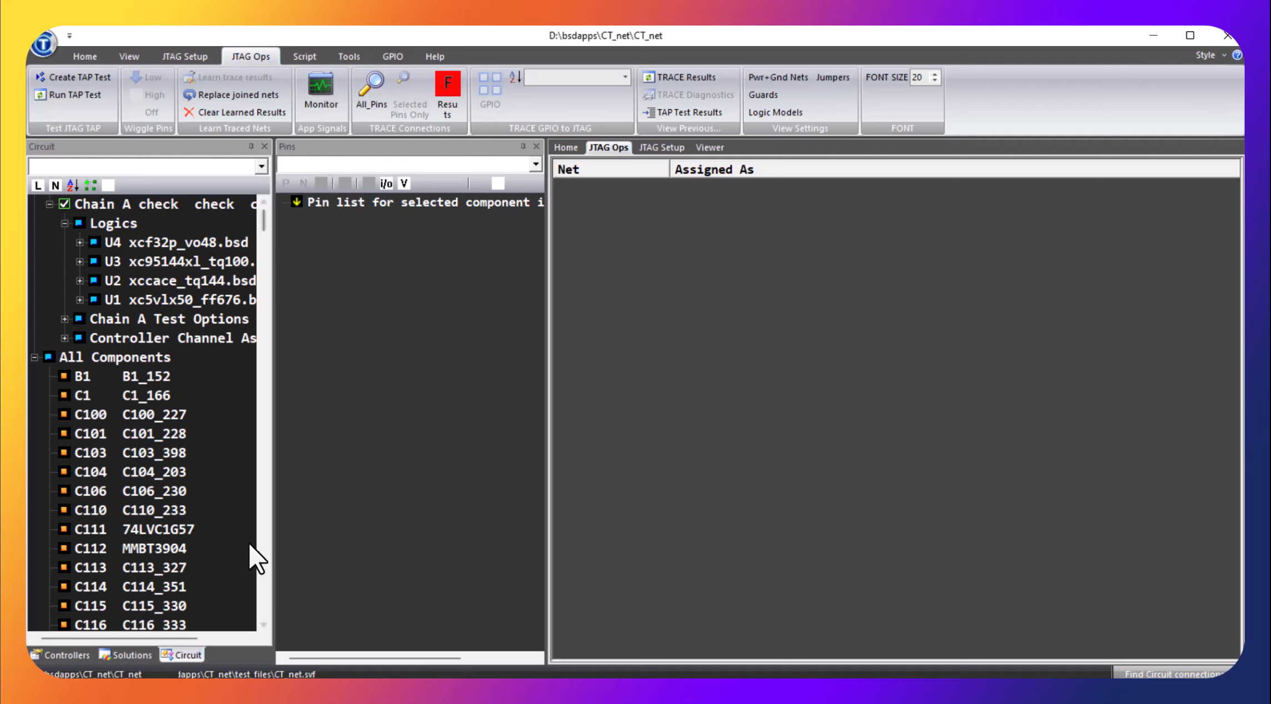
Load the interconnect test from CT_net's test suite and run the connection trace on all pins twice
{"action": "left_click", "coordinate": [138, 653]}
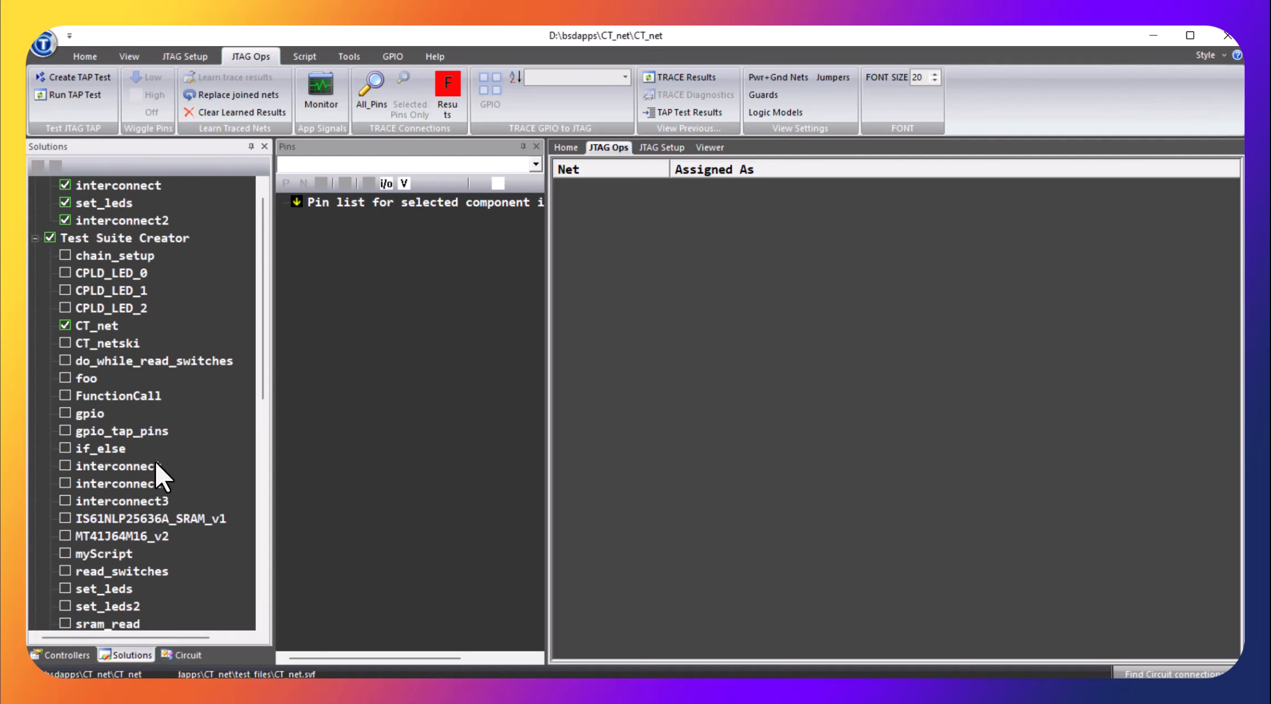
{"action": "left_click", "coordinate": [99, 465]}
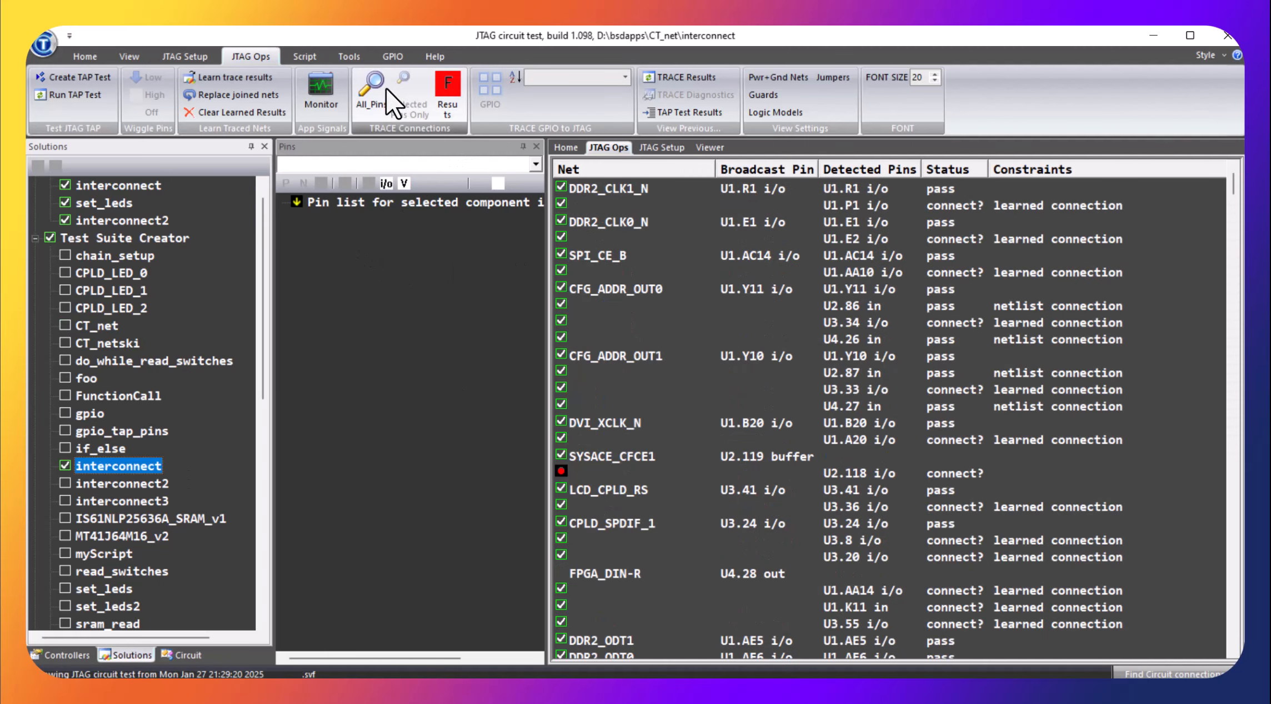
{"action": "left_click", "coordinate": [372, 88]}
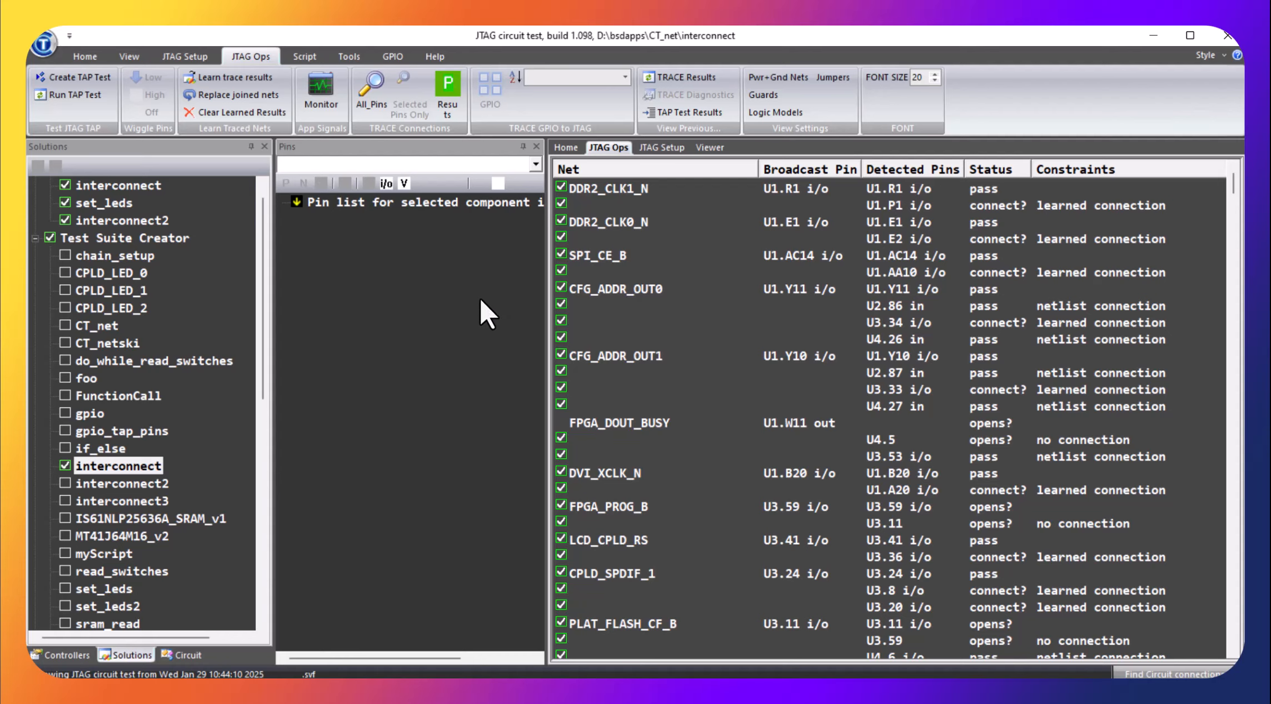
{"action": "left_click", "coordinate": [369, 99]}
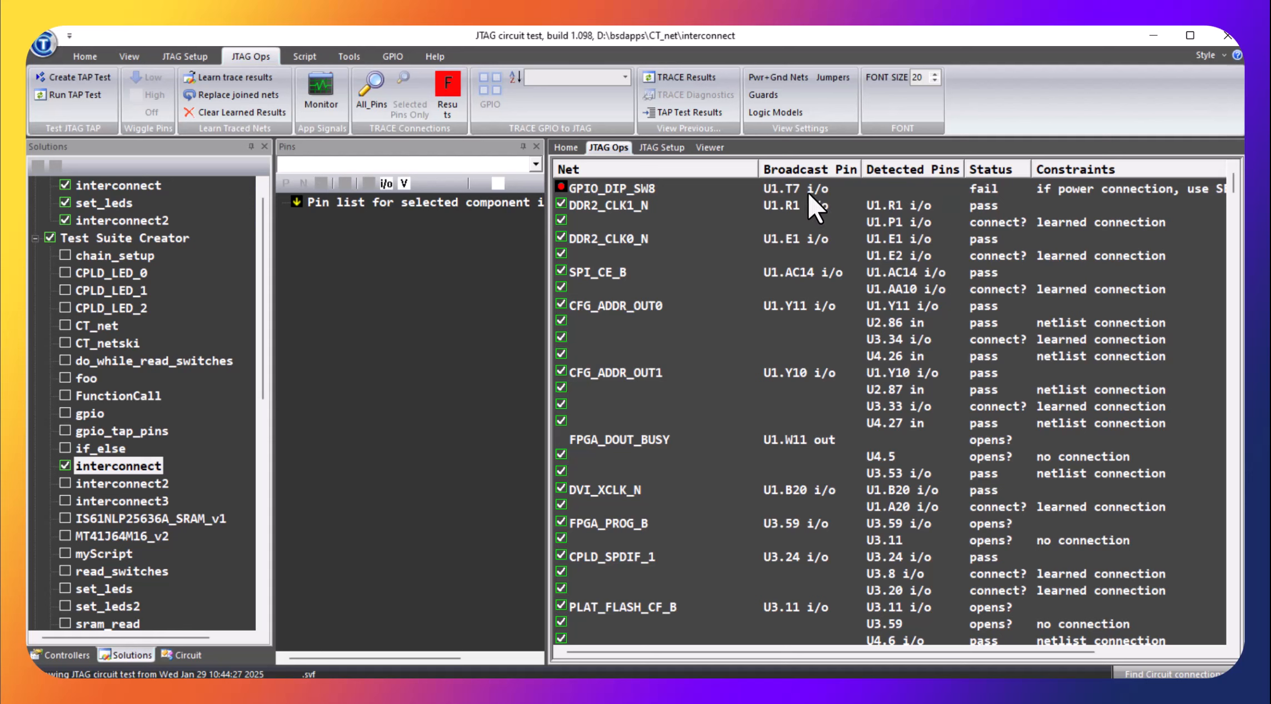
Locate the failing pin U1.T7 on net GPIO_DIP_SW8 and examine its path through resistor pack pins RP6.10 and RP6.2
{"action": "left_click", "coordinate": [787, 190]}
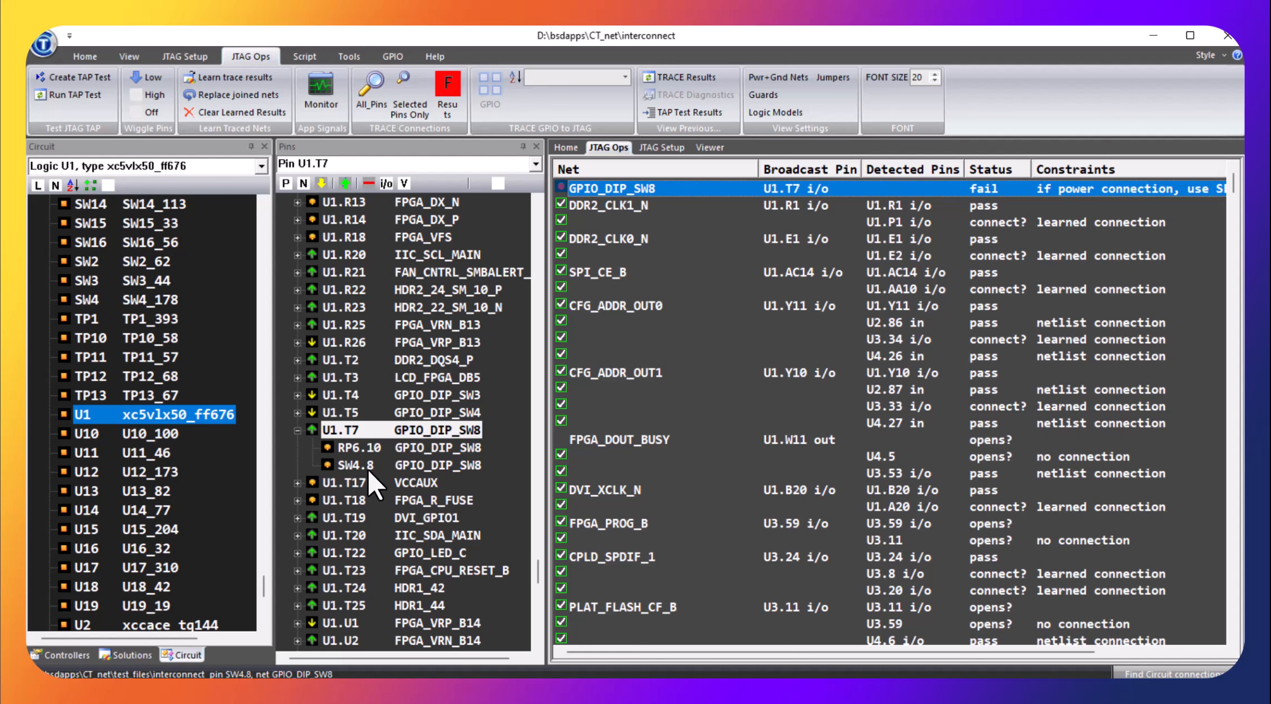
{"action": "left_click", "coordinate": [346, 448]}
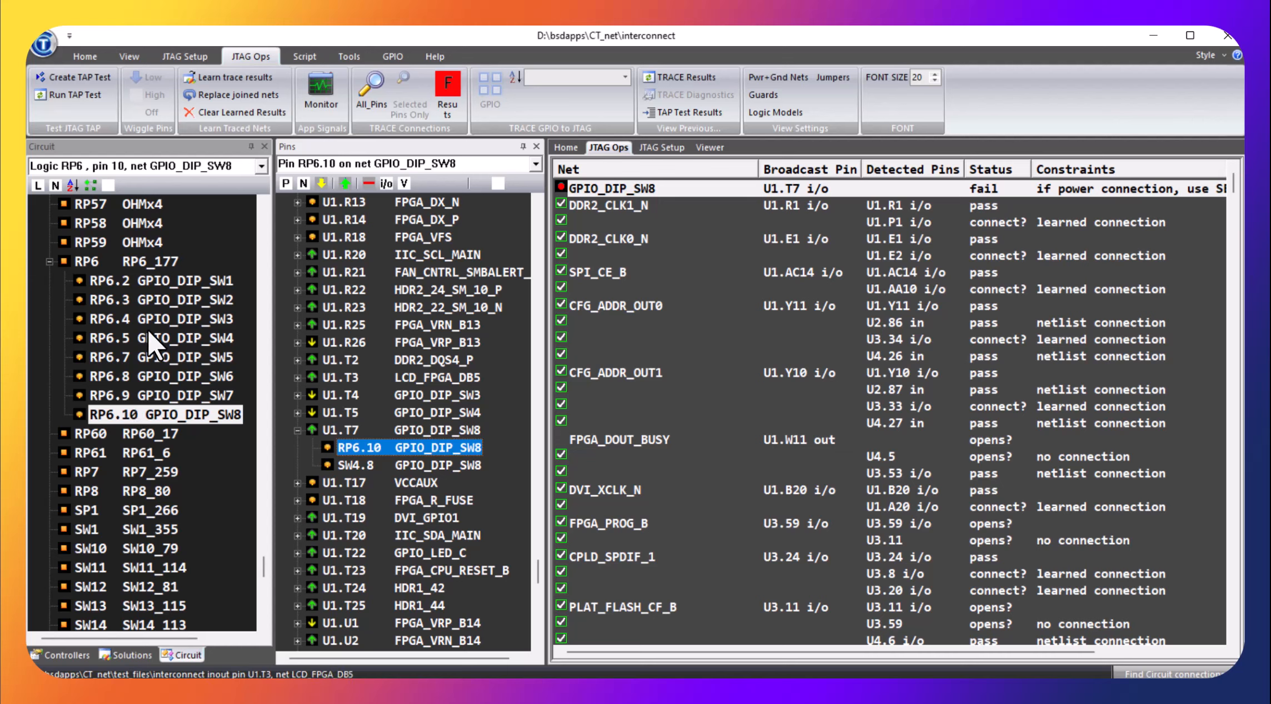
{"action": "left_click", "coordinate": [136, 276]}
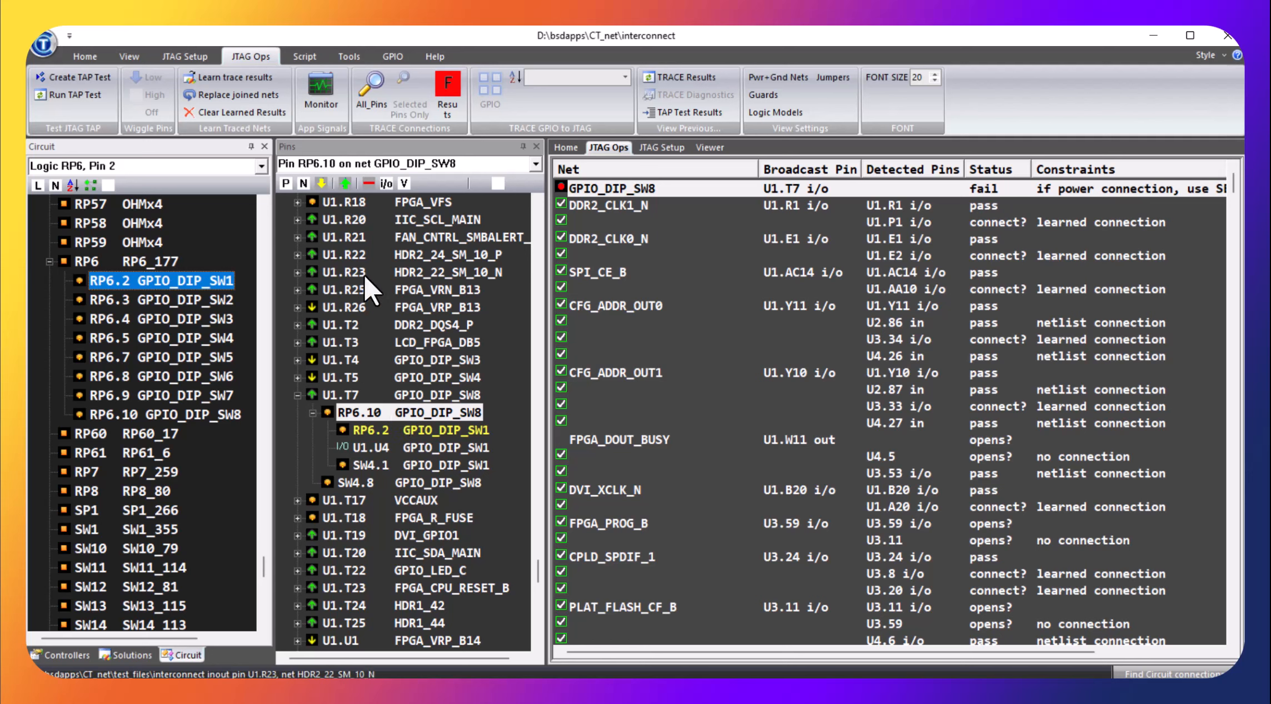
Drive pin U1.T7 on net GPIO_DIP_SW8 high
{"action": "left_click", "coordinate": [350, 395]}
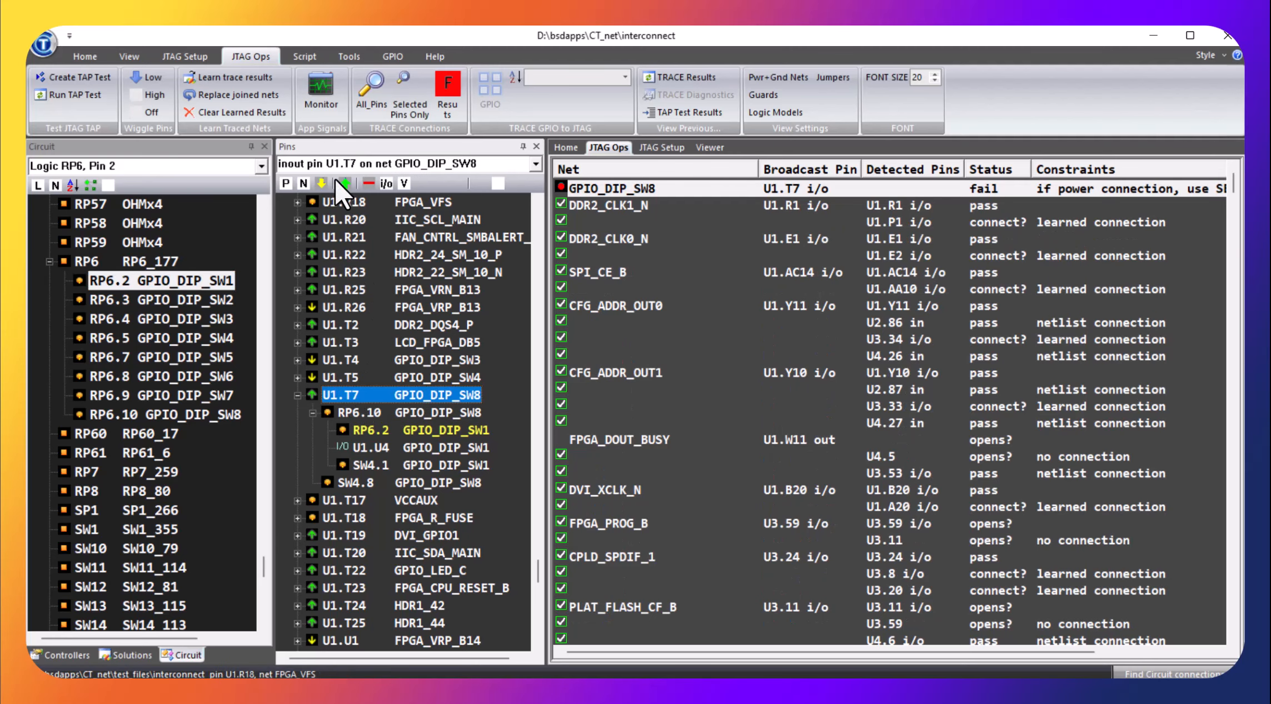
{"action": "left_click", "coordinate": [344, 183]}
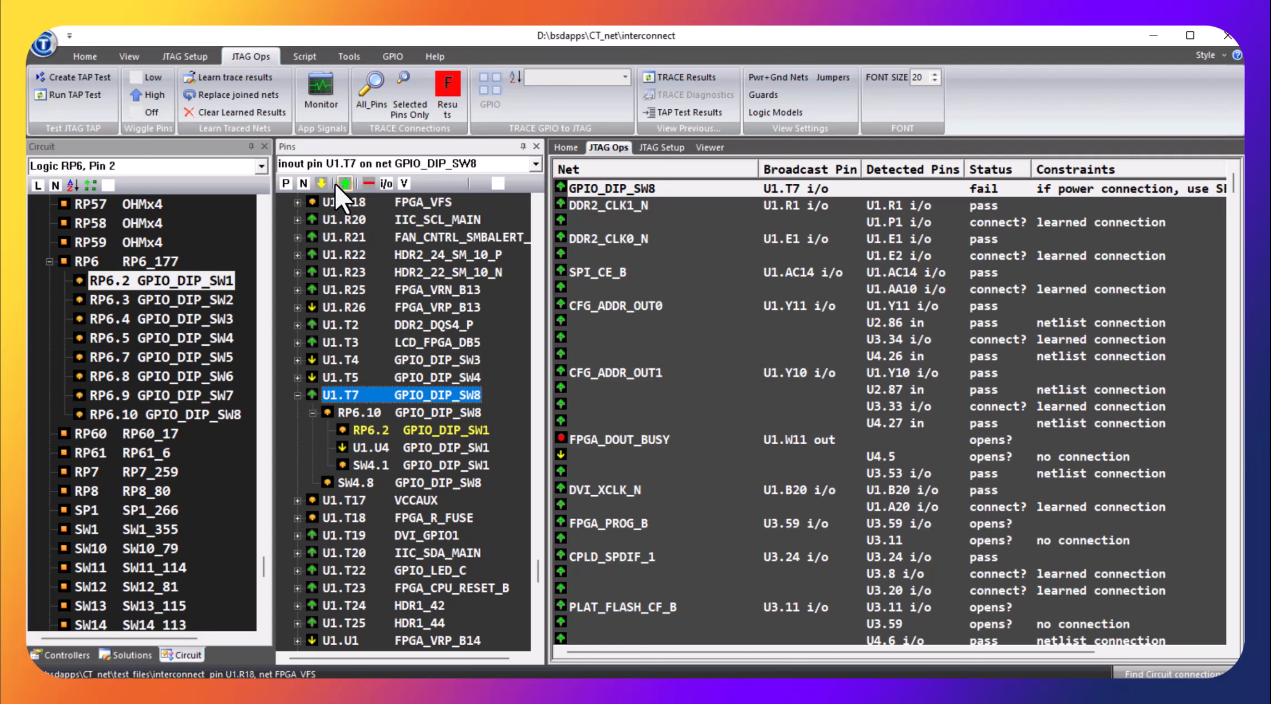
Drive pin U1.T7 on net GPIO_DIP_SW8 low
{"action": "left_click", "coordinate": [321, 183]}
{"action": "left_click", "coordinate": [323, 184]}
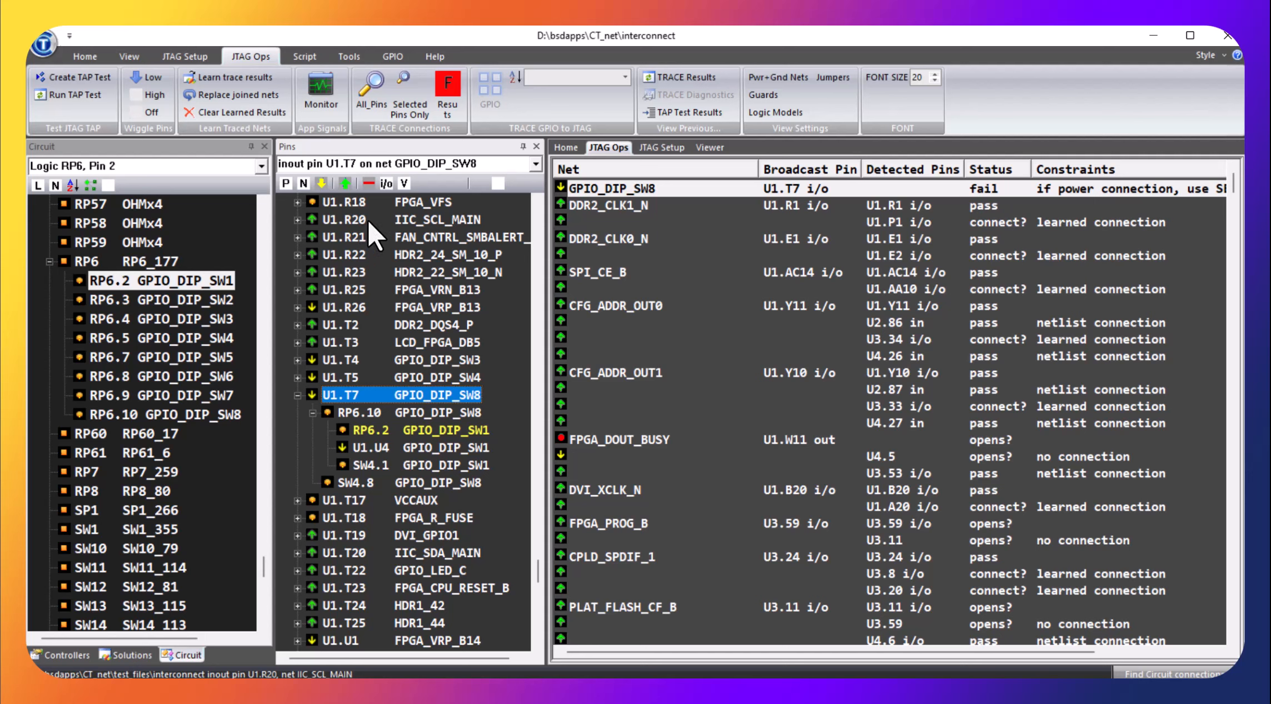
Order U1's pins and nets list by pin and by net, and look through its entries
{"action": "left_click", "coordinate": [285, 184]}
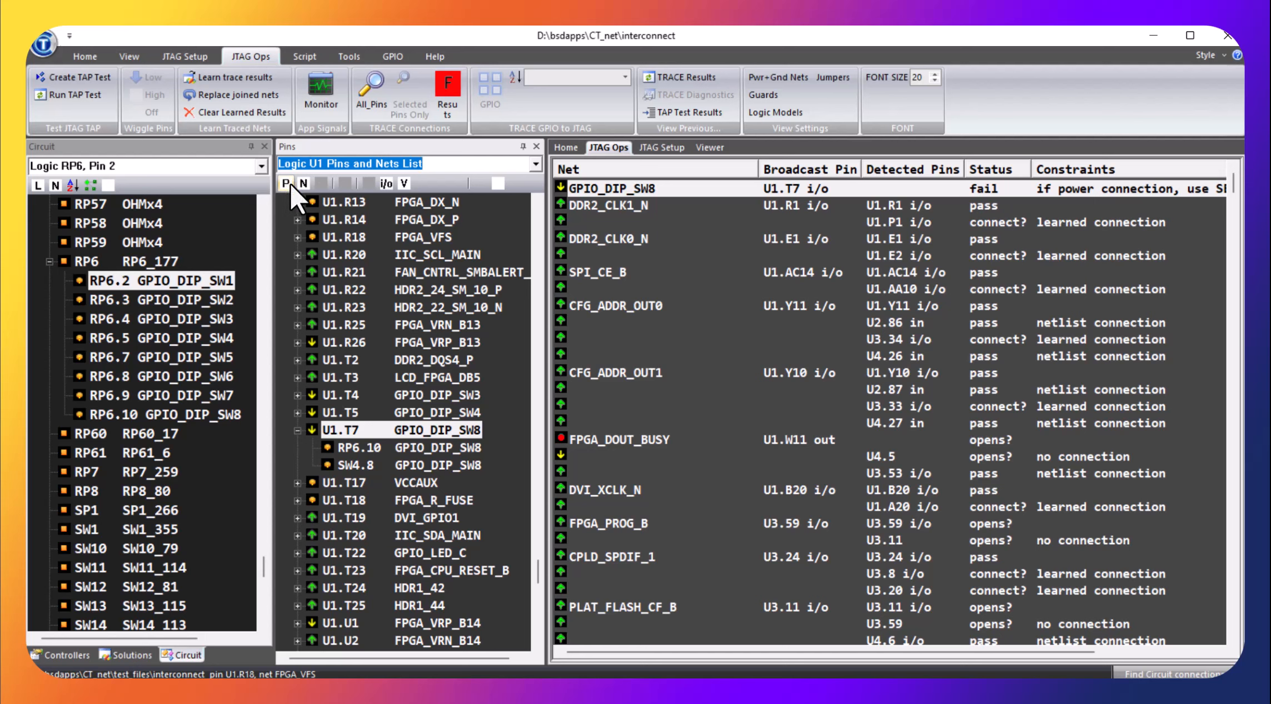
{"action": "left_click", "coordinate": [304, 183]}
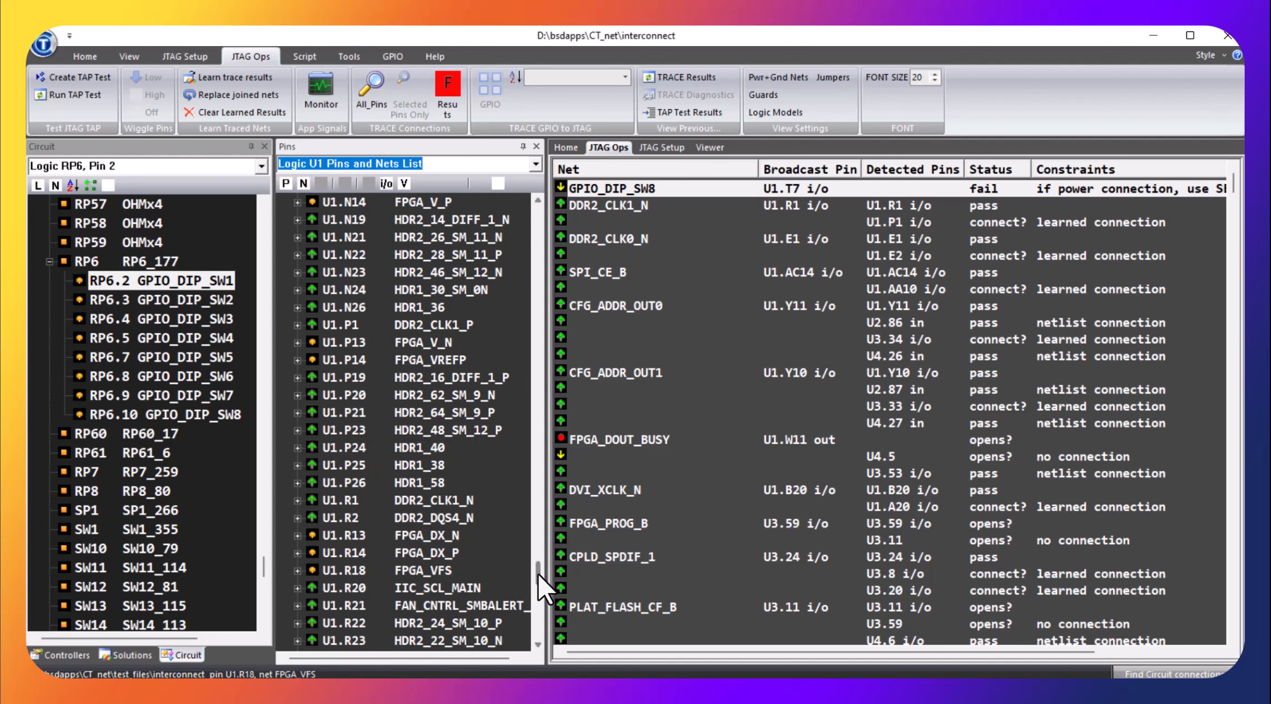
{"action": "left_click_drag", "start_coordinate": [537, 572], "coordinate": [489, 447]}
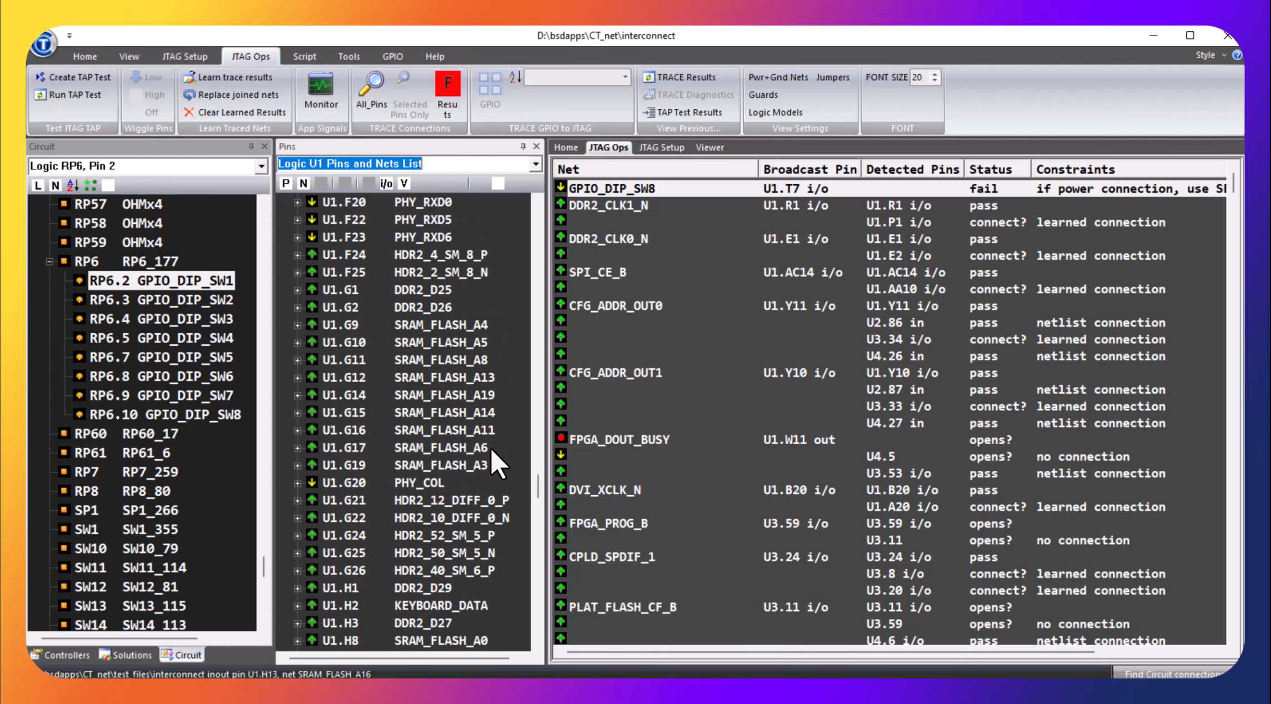
{"action": "scroll", "coordinate": [489, 447], "scroll_direction": "up", "scroll_amount": 5}
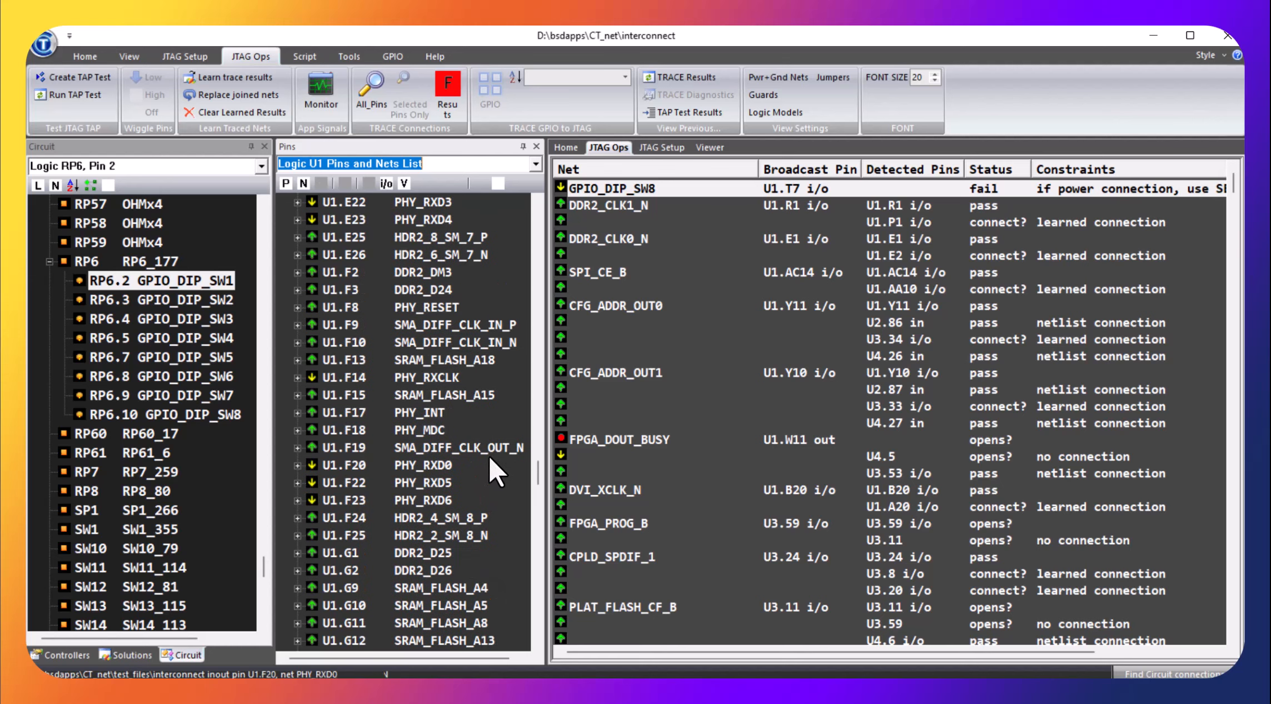
{"action": "scroll", "coordinate": [490, 472], "scroll_direction": "down", "scroll_amount": 2}
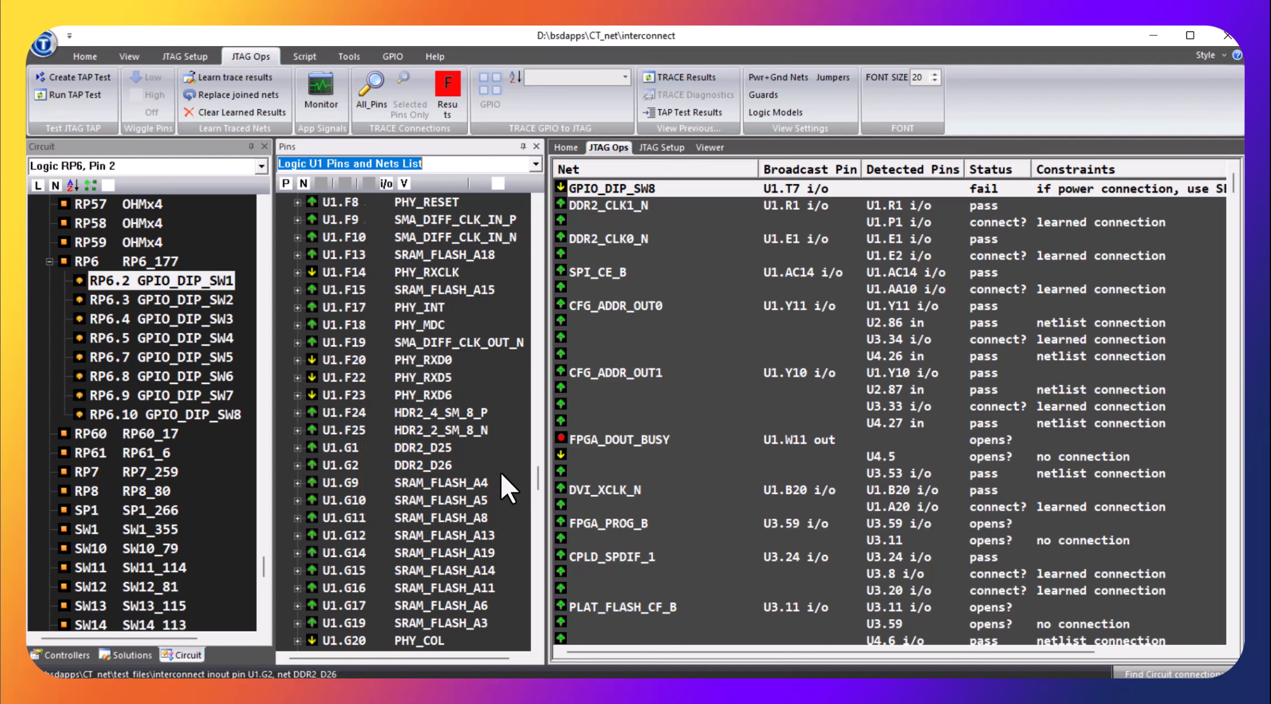
{"action": "scroll", "coordinate": [493, 474], "scroll_direction": "down", "scroll_amount": 2}
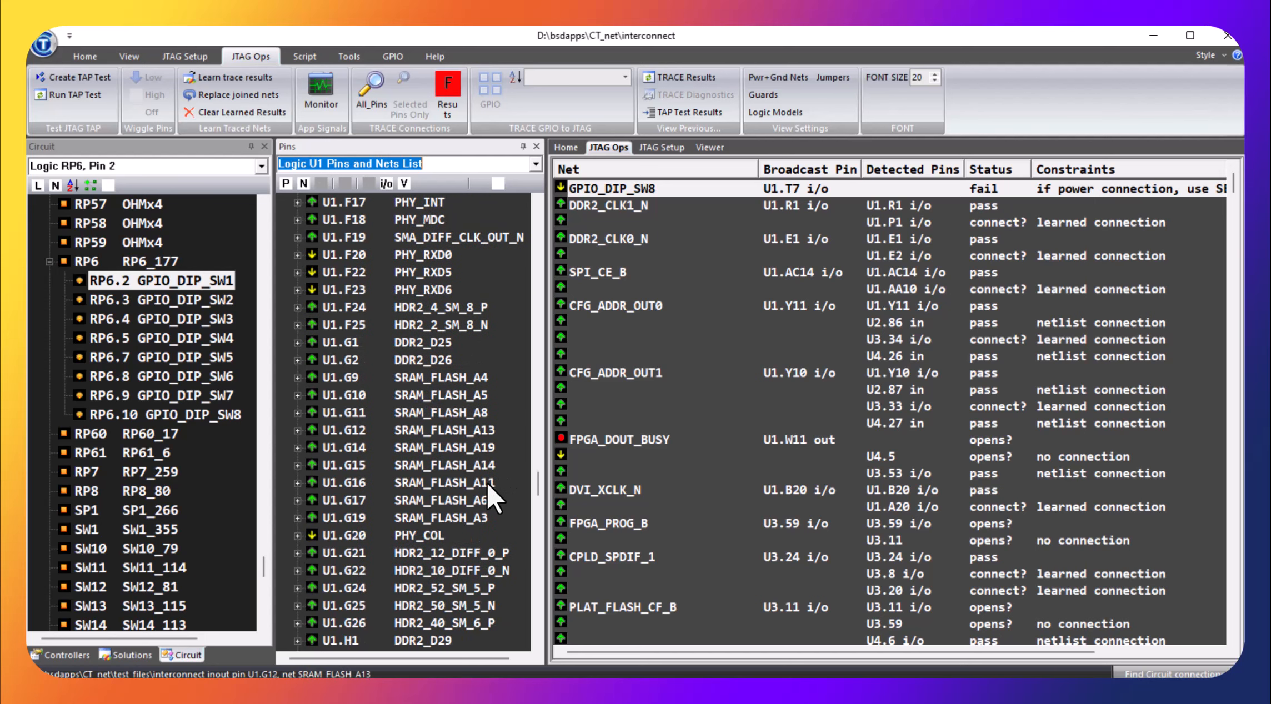
{"action": "scroll", "coordinate": [487, 480], "scroll_direction": "down", "scroll_amount": 3}
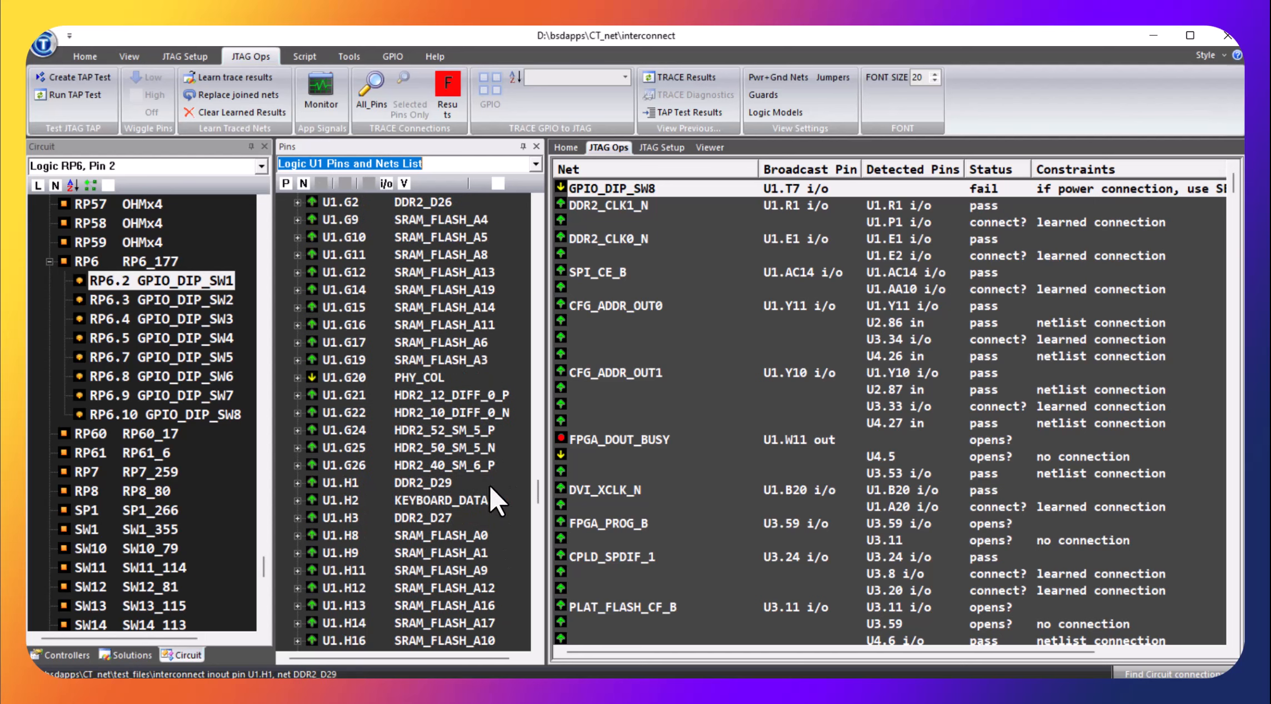
{"action": "scroll", "coordinate": [491, 484], "scroll_direction": "down", "scroll_amount": 4}
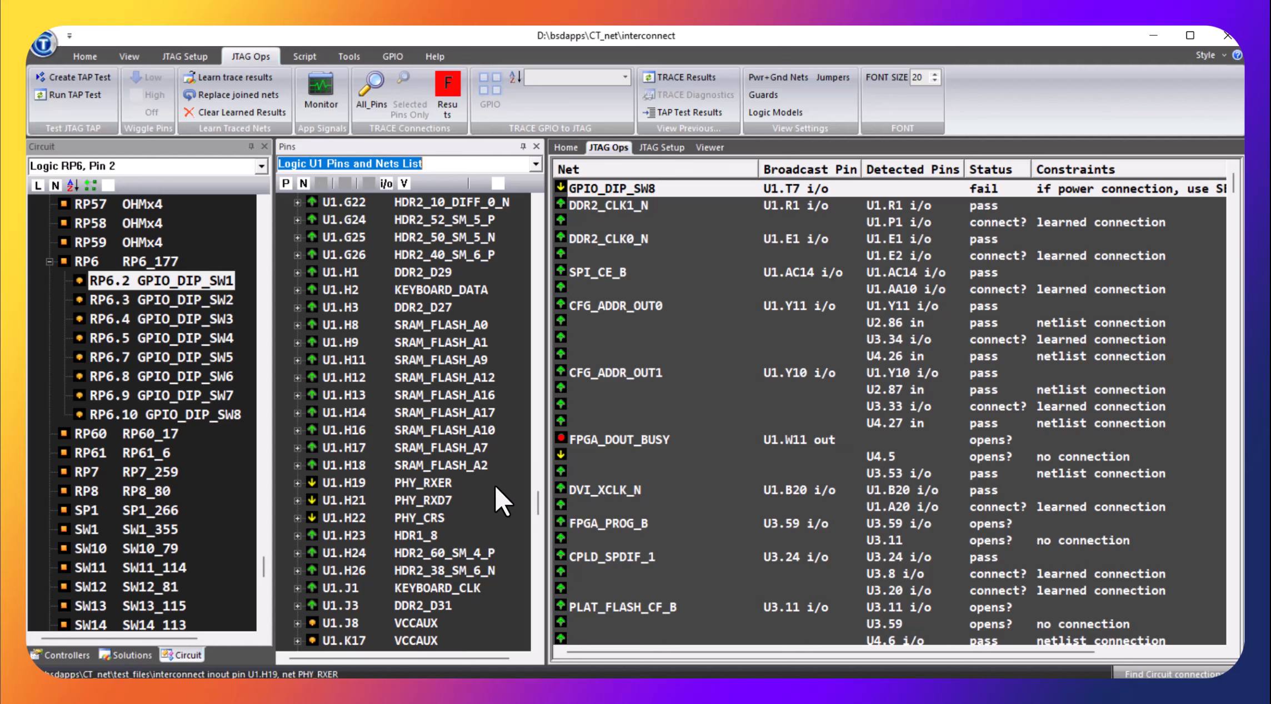
{"action": "scroll", "coordinate": [494, 486], "scroll_direction": "down", "scroll_amount": 3}
{"action": "scroll", "coordinate": [494, 486], "scroll_direction": "up", "scroll_amount": 4}
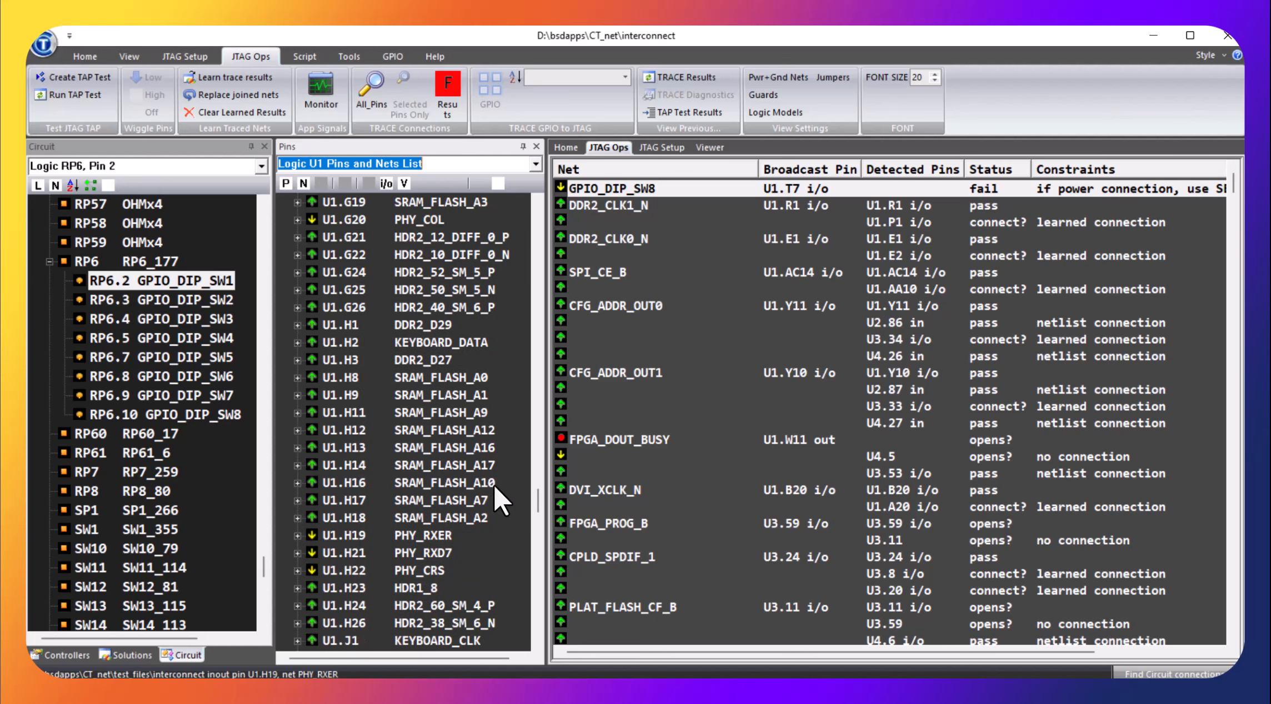
{"action": "scroll", "coordinate": [493, 482], "scroll_direction": "up", "scroll_amount": 1}
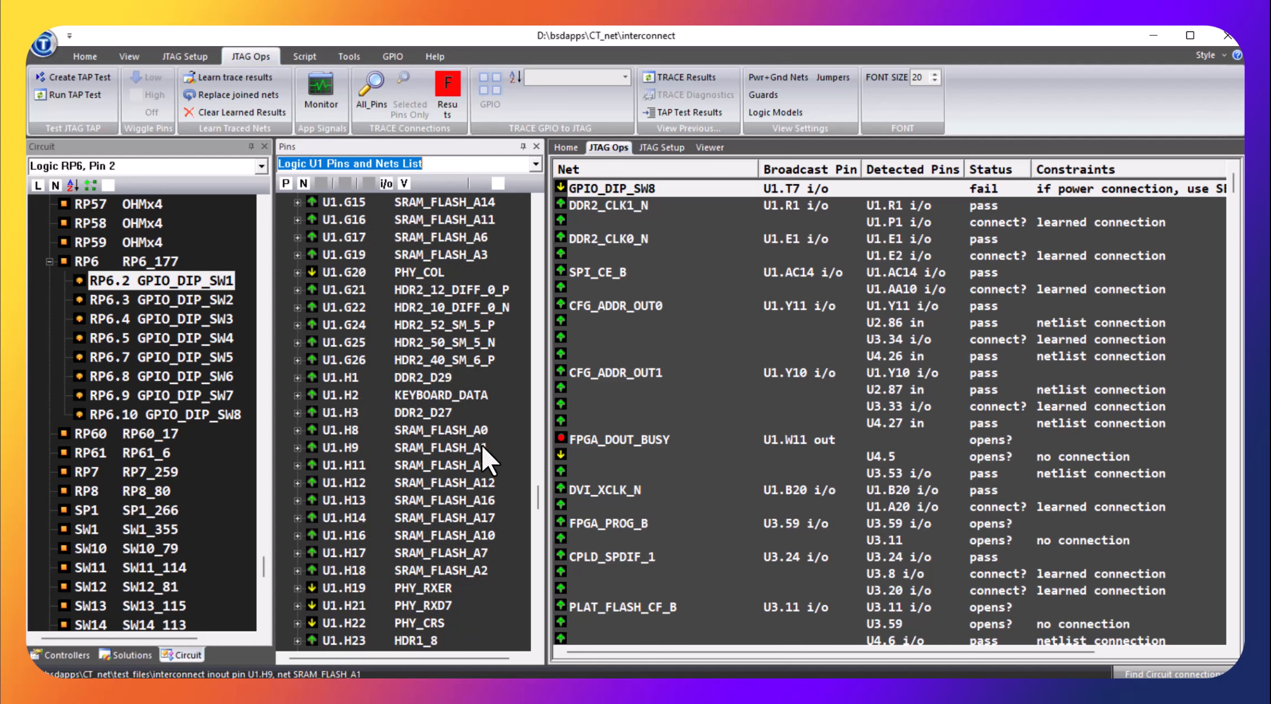
{"action": "scroll", "coordinate": [480, 442], "scroll_direction": "up", "scroll_amount": 3}
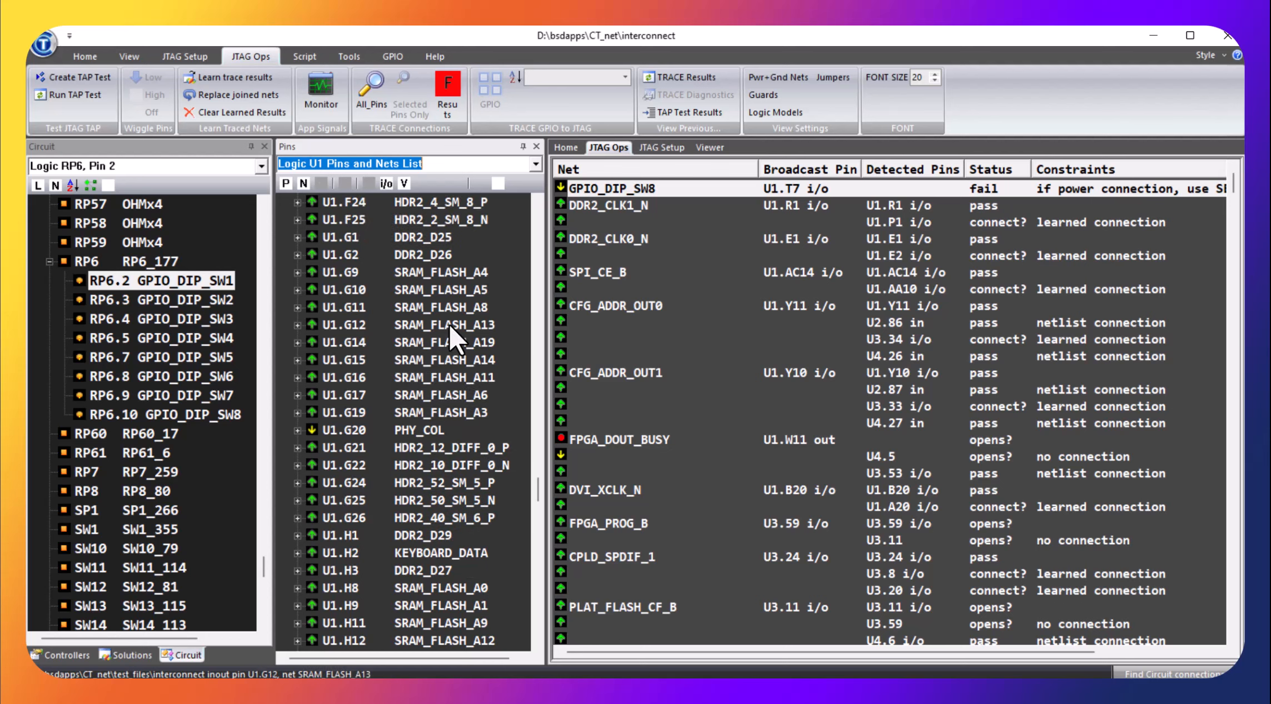
{"action": "scroll", "coordinate": [445, 324], "scroll_direction": "up", "scroll_amount": 1}
Show the pin constraint options for pin U1.G10 on net SRAM_FLASH_A5, and dismiss them without choosing any
{"action": "left_click", "coordinate": [330, 343]}
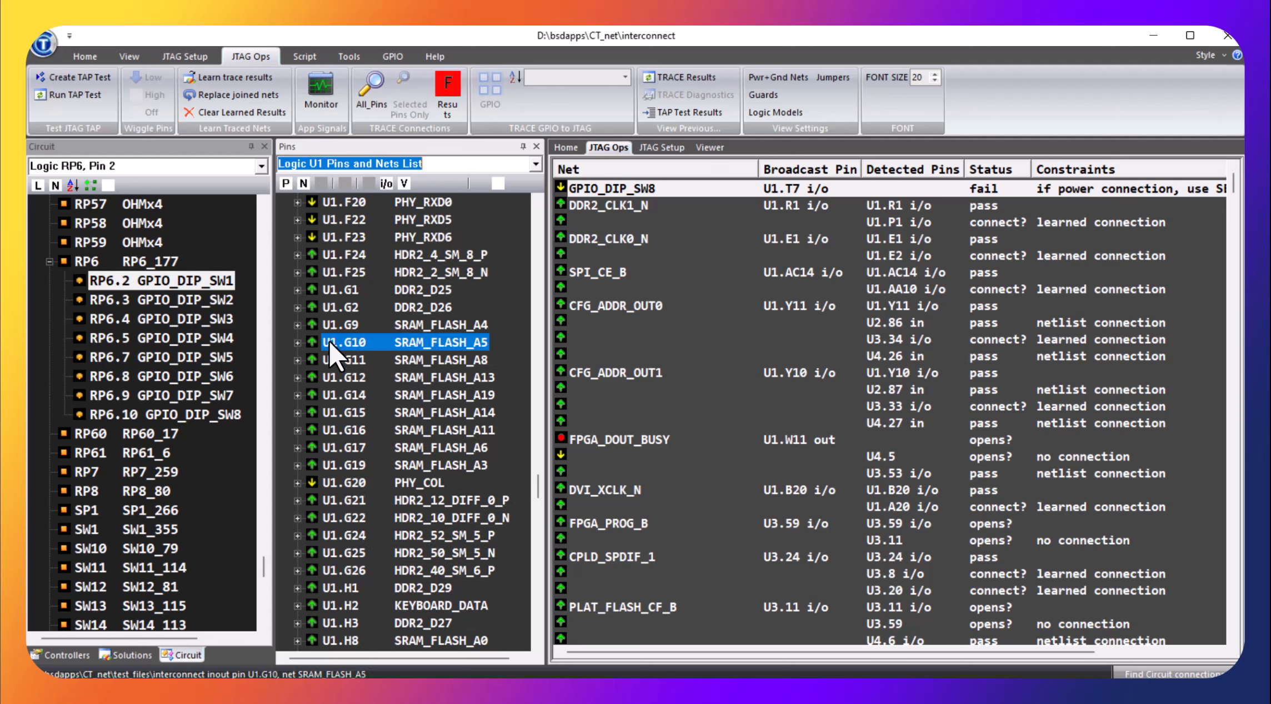
{"action": "right_click", "coordinate": [331, 344]}
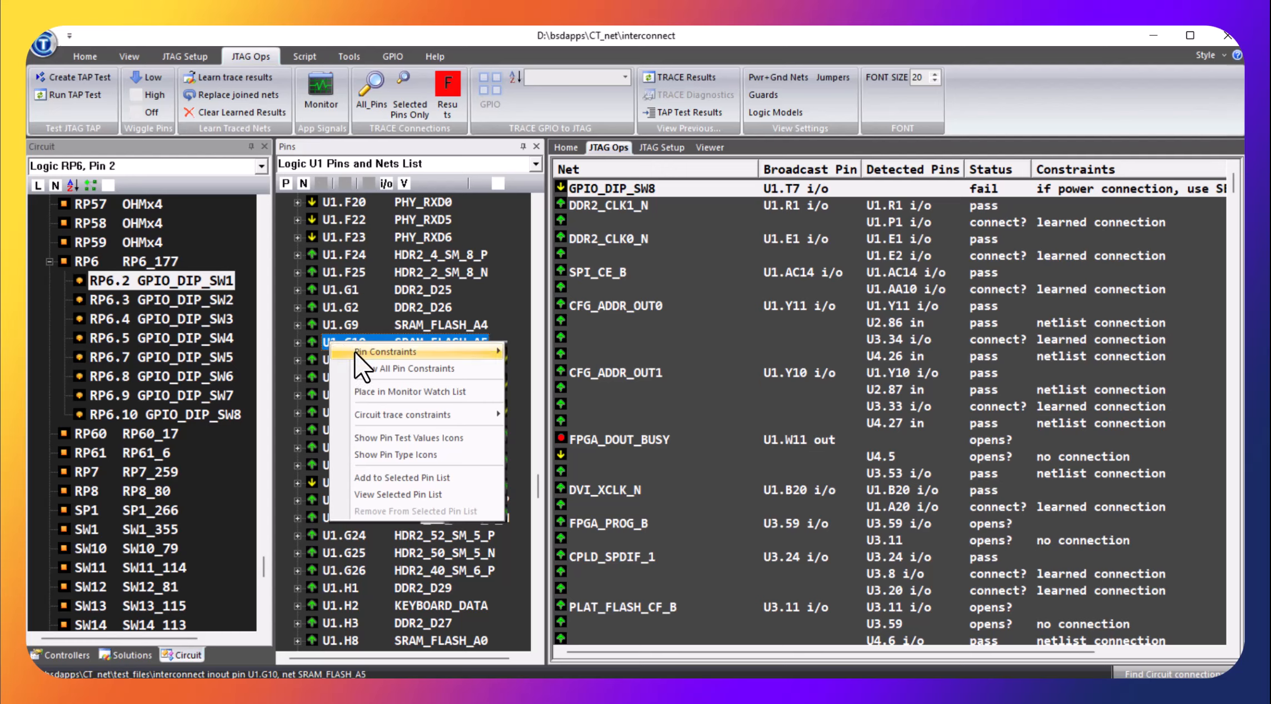
{"action": "mouse_move", "coordinate": [378, 354]}
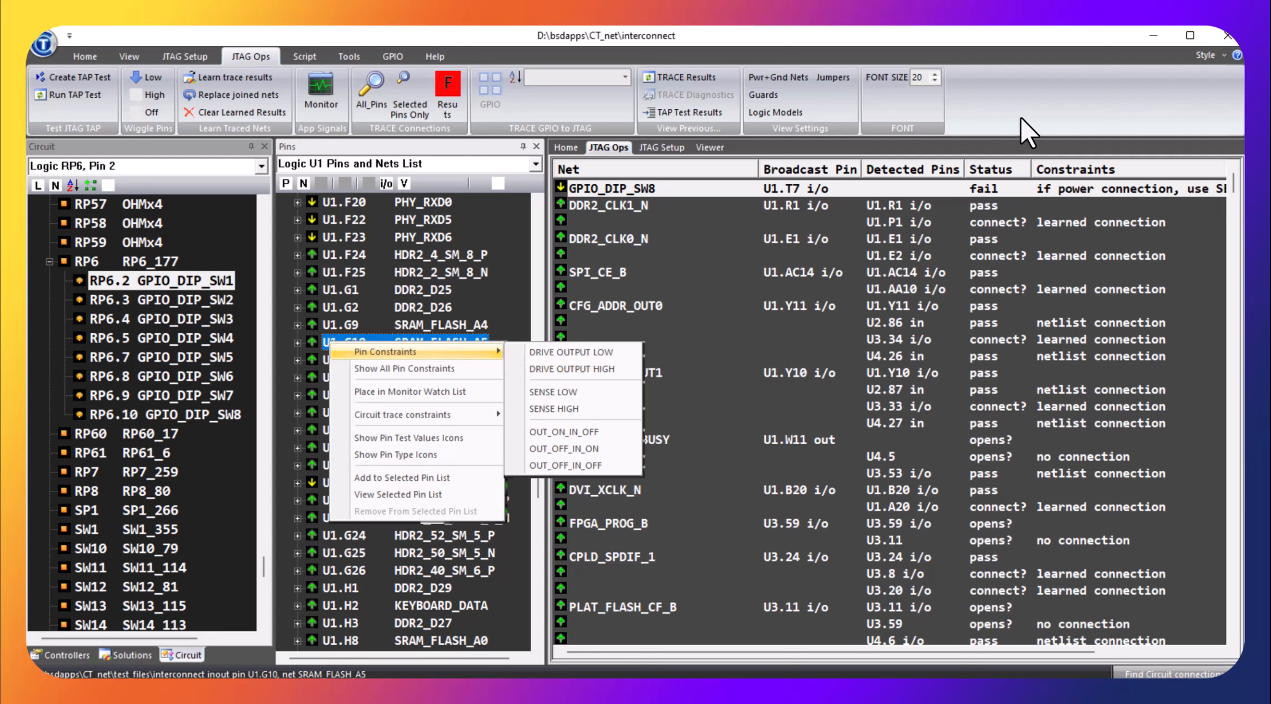
{"action": "left_click", "coordinate": [1049, 111]}
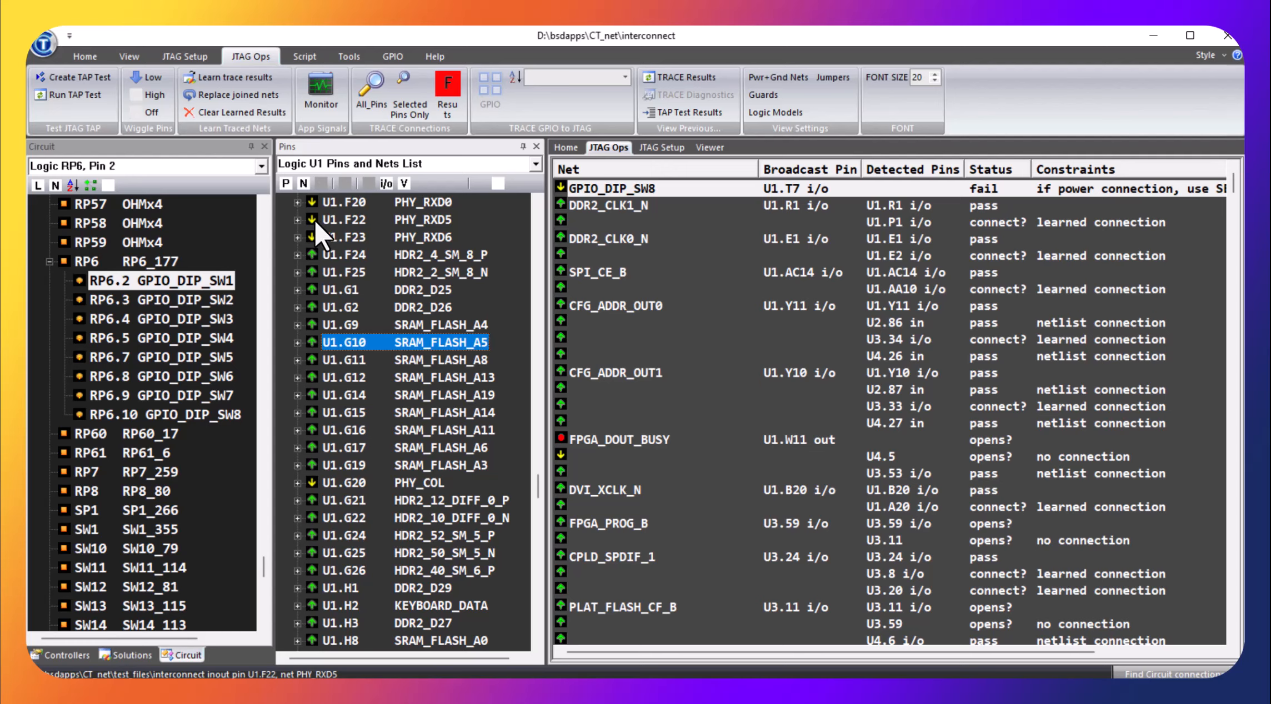
Show the pin type icons in U1's pin list, and return to the pin test value icons
{"action": "left_click", "coordinate": [382, 182]}
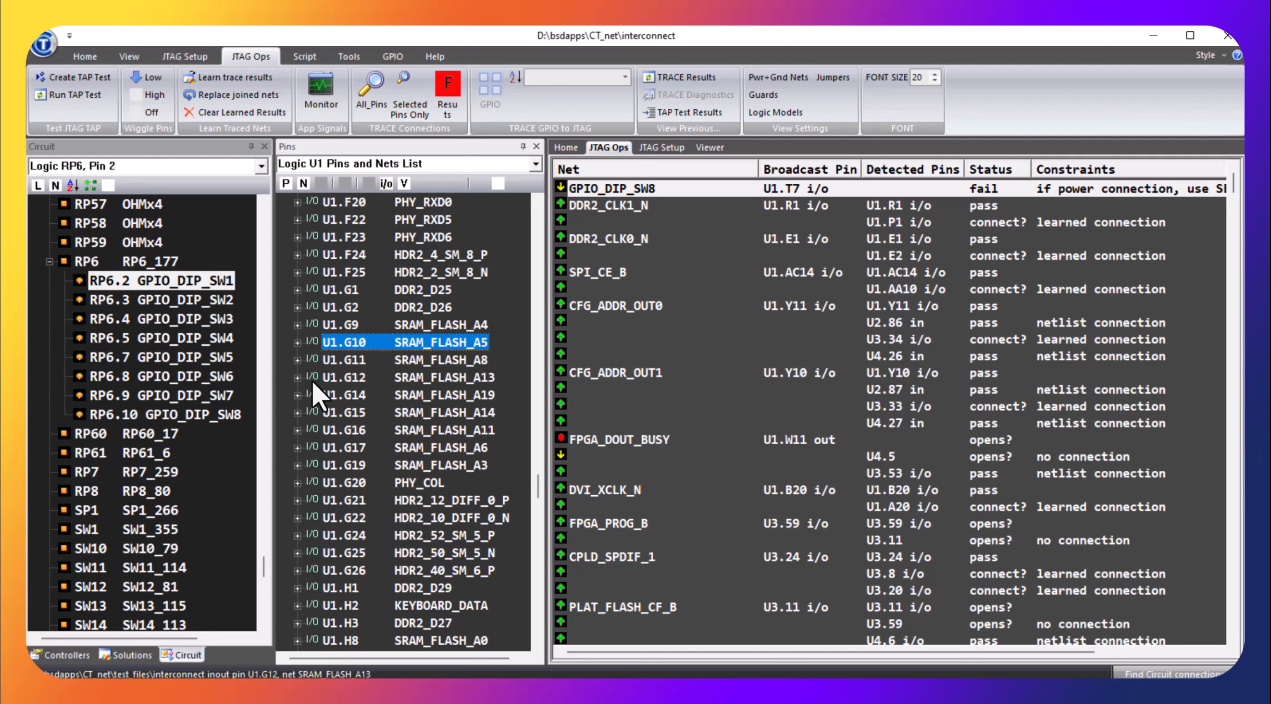
{"action": "left_click", "coordinate": [403, 185]}
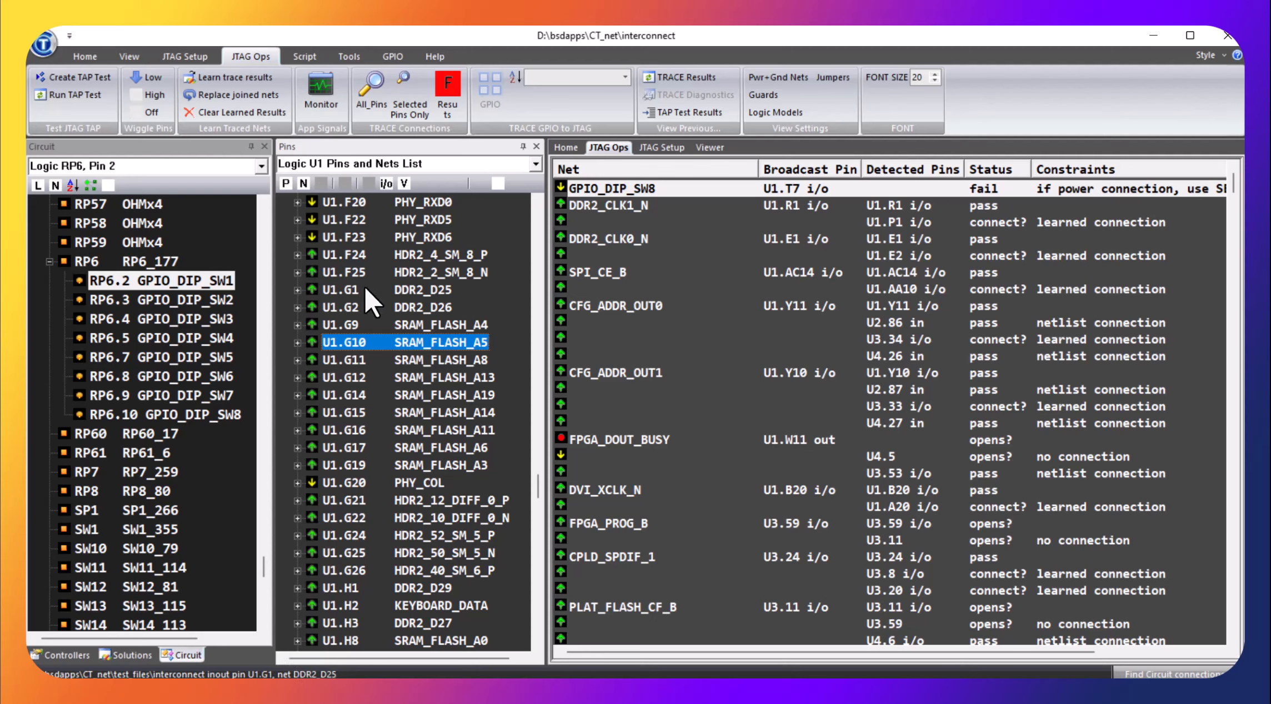
Trace pin U1.F3 on net DDR2_D24 to its row in the results, and net LCD_FPGA_E's result back to pin U1.P6
{"action": "scroll", "coordinate": [364, 286], "scroll_direction": "down", "scroll_amount": 10}
{"action": "scroll", "coordinate": [366, 294], "scroll_direction": "down", "scroll_amount": 10}
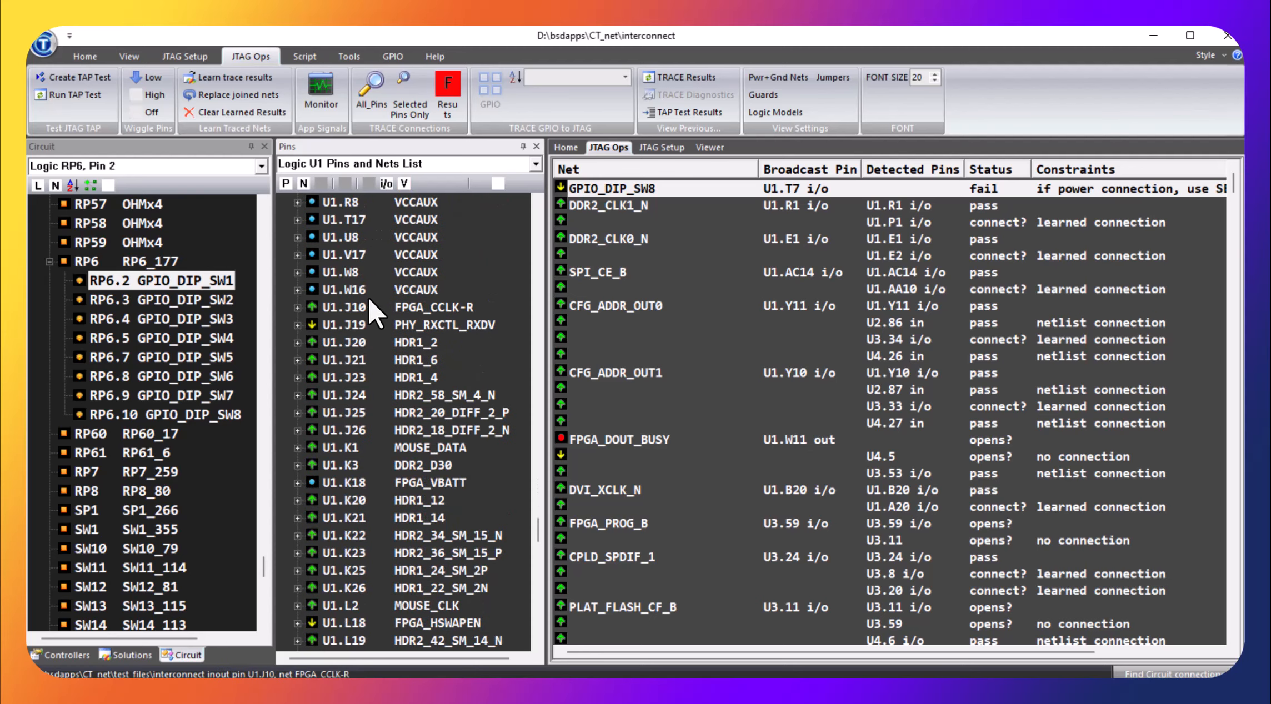
{"action": "scroll", "coordinate": [369, 302], "scroll_direction": "down", "scroll_amount": 8}
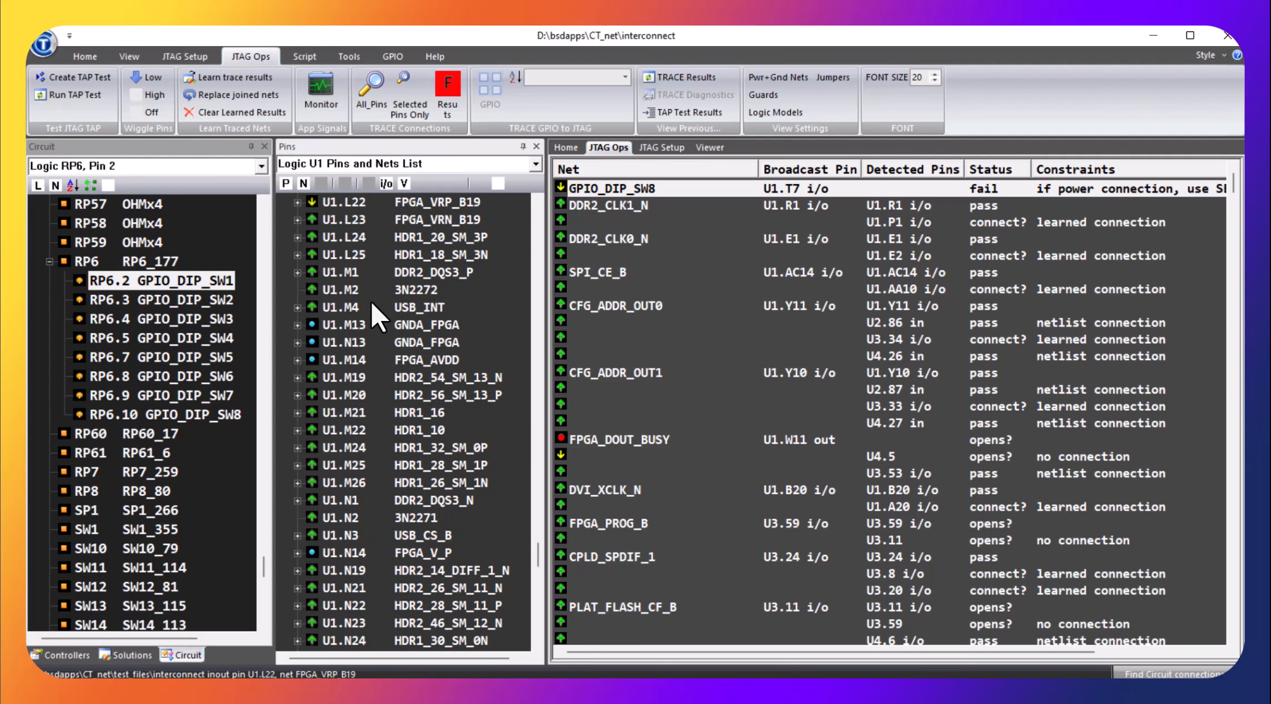
{"action": "scroll", "coordinate": [372, 303], "scroll_direction": "up", "scroll_amount": 10}
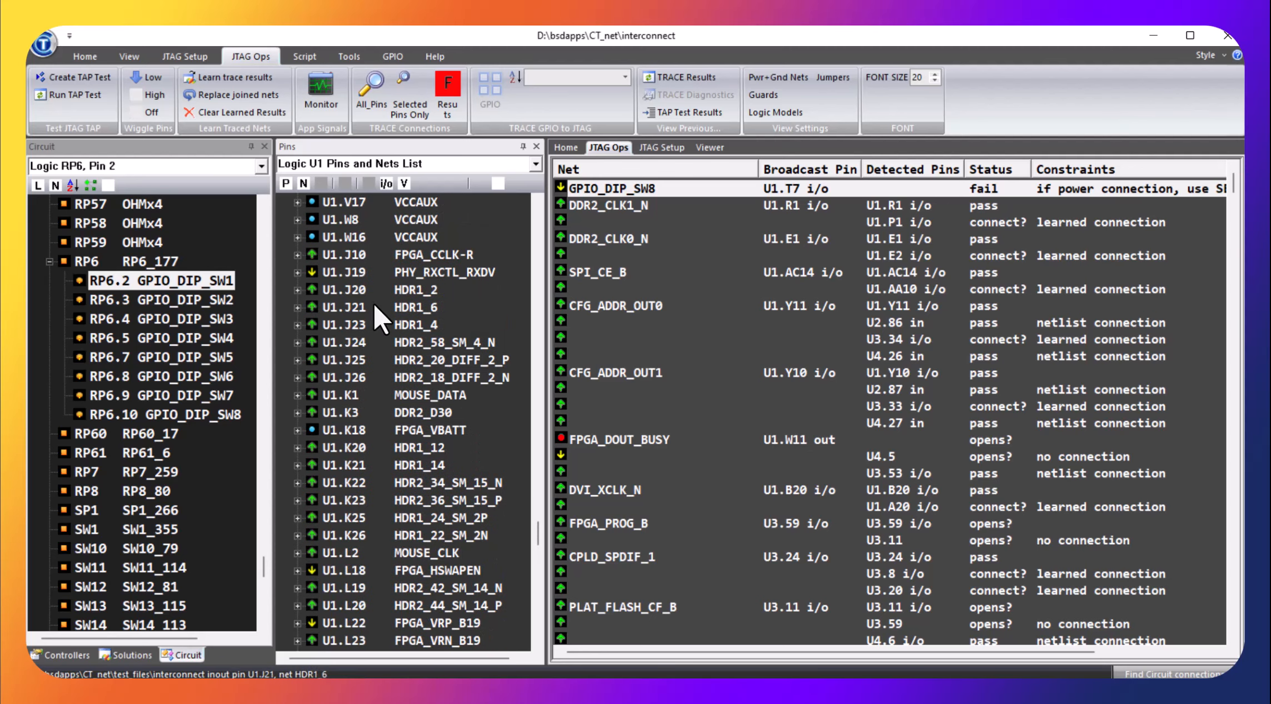
{"action": "scroll", "coordinate": [380, 321], "scroll_direction": "up", "scroll_amount": 7}
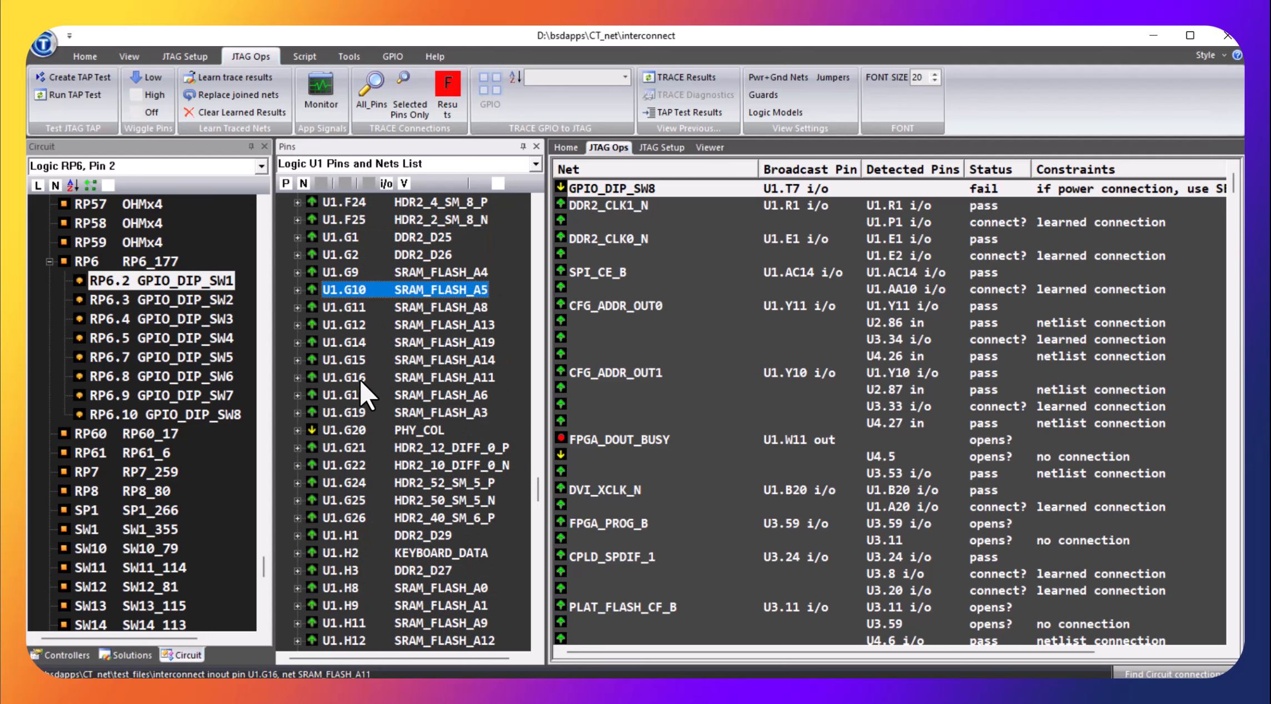
{"action": "scroll", "coordinate": [375, 374], "scroll_direction": "up", "scroll_amount": 5}
{"action": "scroll", "coordinate": [375, 375], "scroll_direction": "up", "scroll_amount": 3}
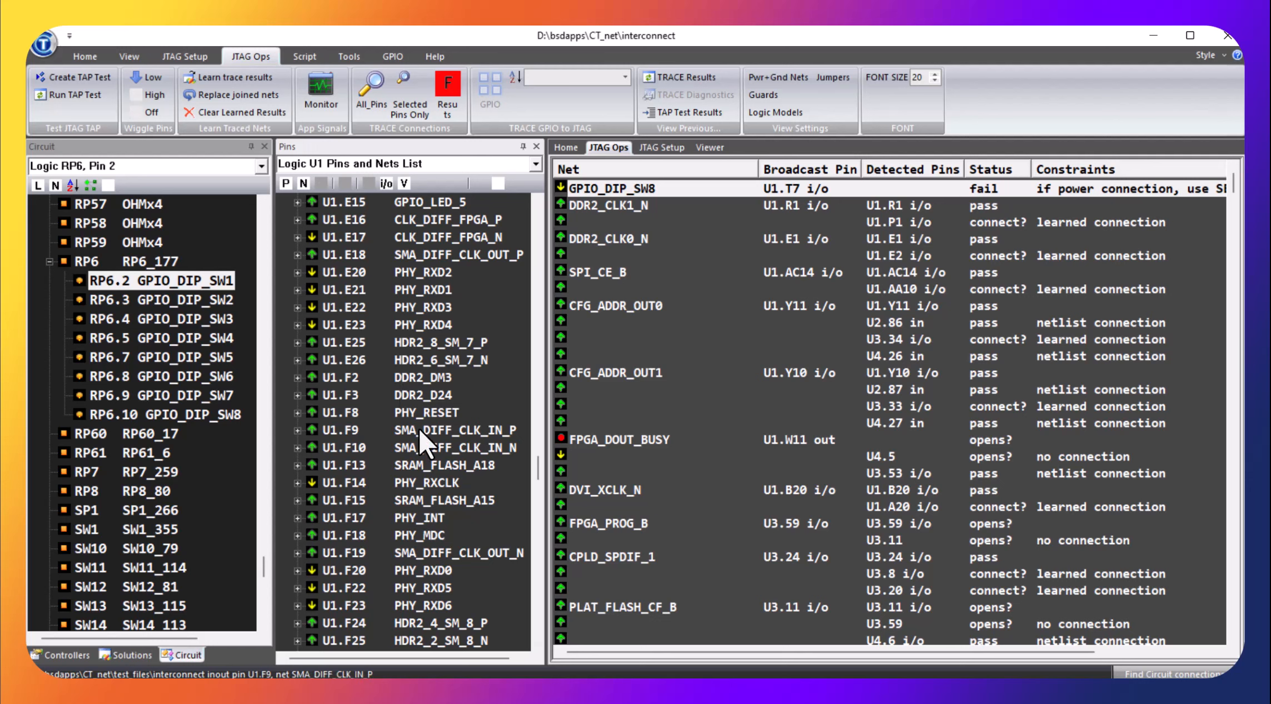
{"action": "double_click", "coordinate": [343, 396]}
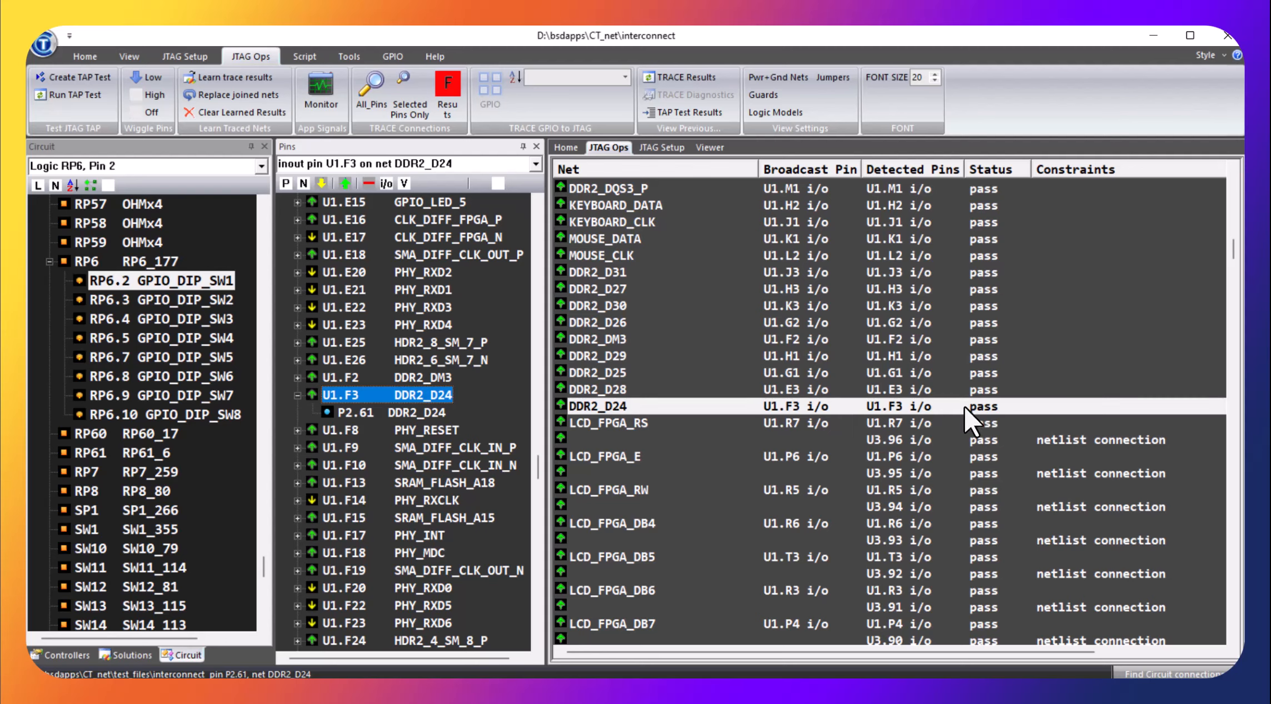
{"action": "left_click", "coordinate": [790, 455]}
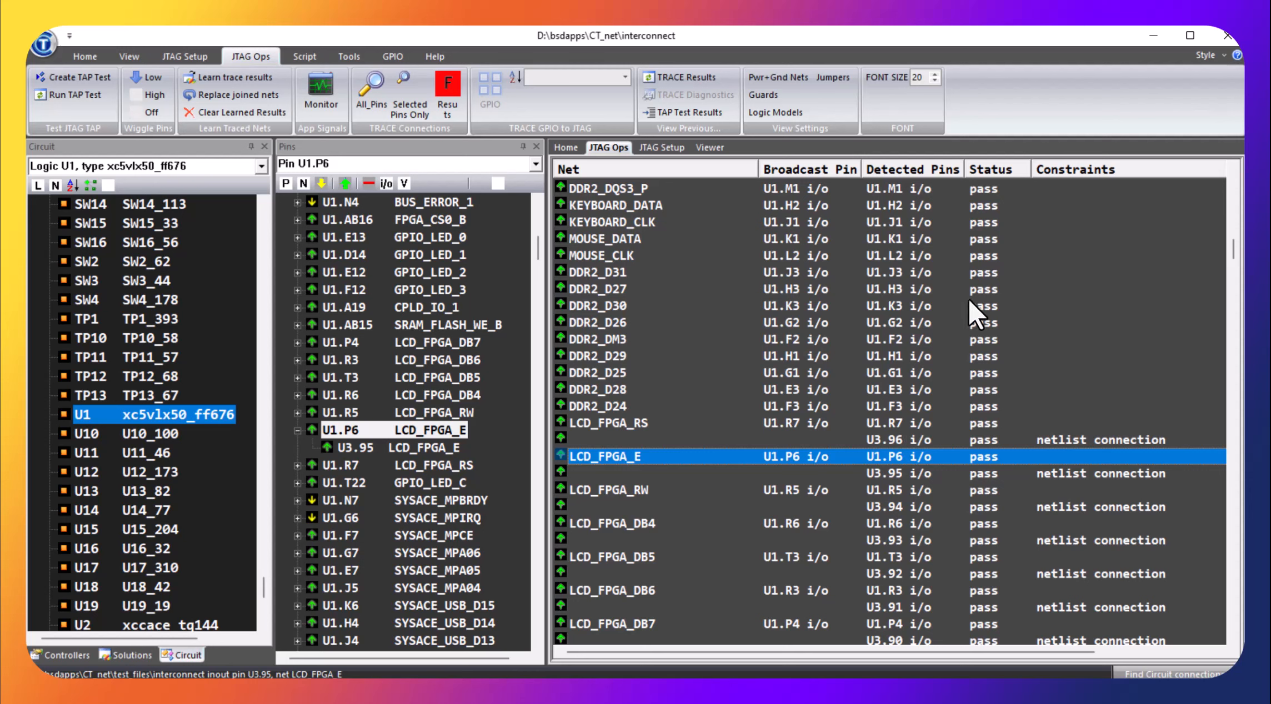
Show the constraint options for detected pin U3.96 on net LCD_FPGA_RS, and dismiss them without choosing any
{"action": "left_click", "coordinate": [979, 439]}
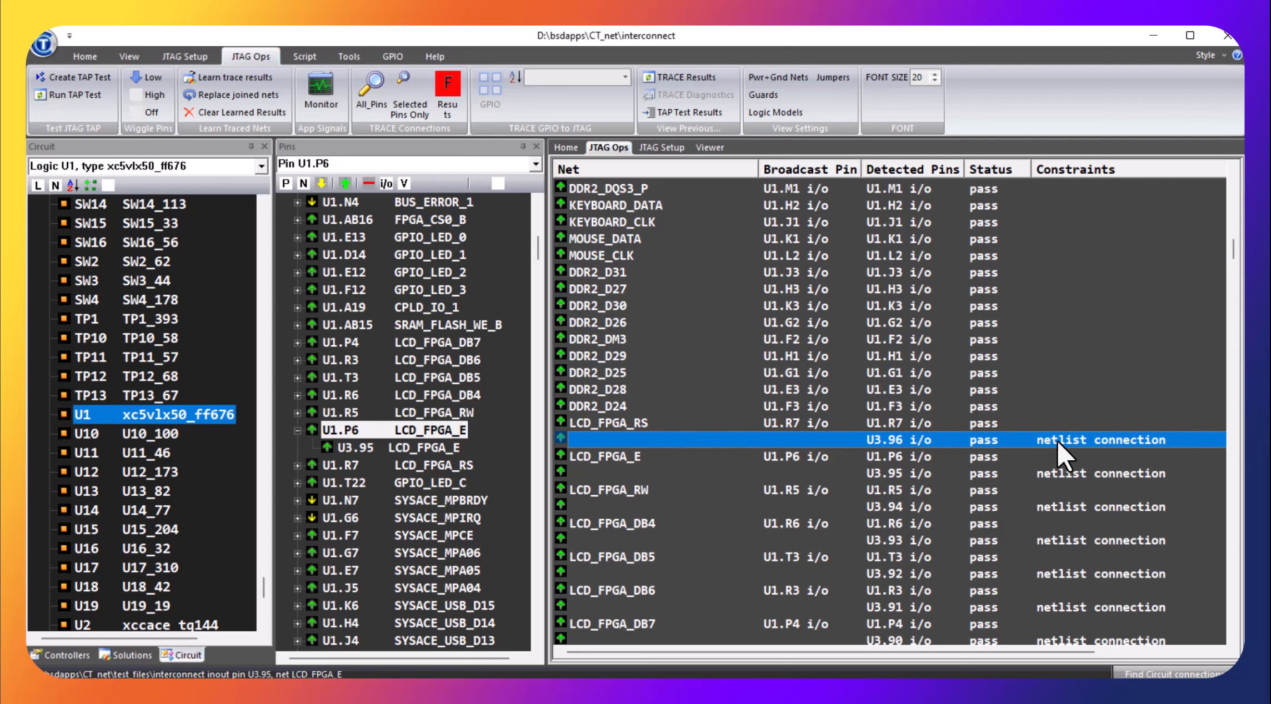
{"action": "right_click", "coordinate": [1073, 446]}
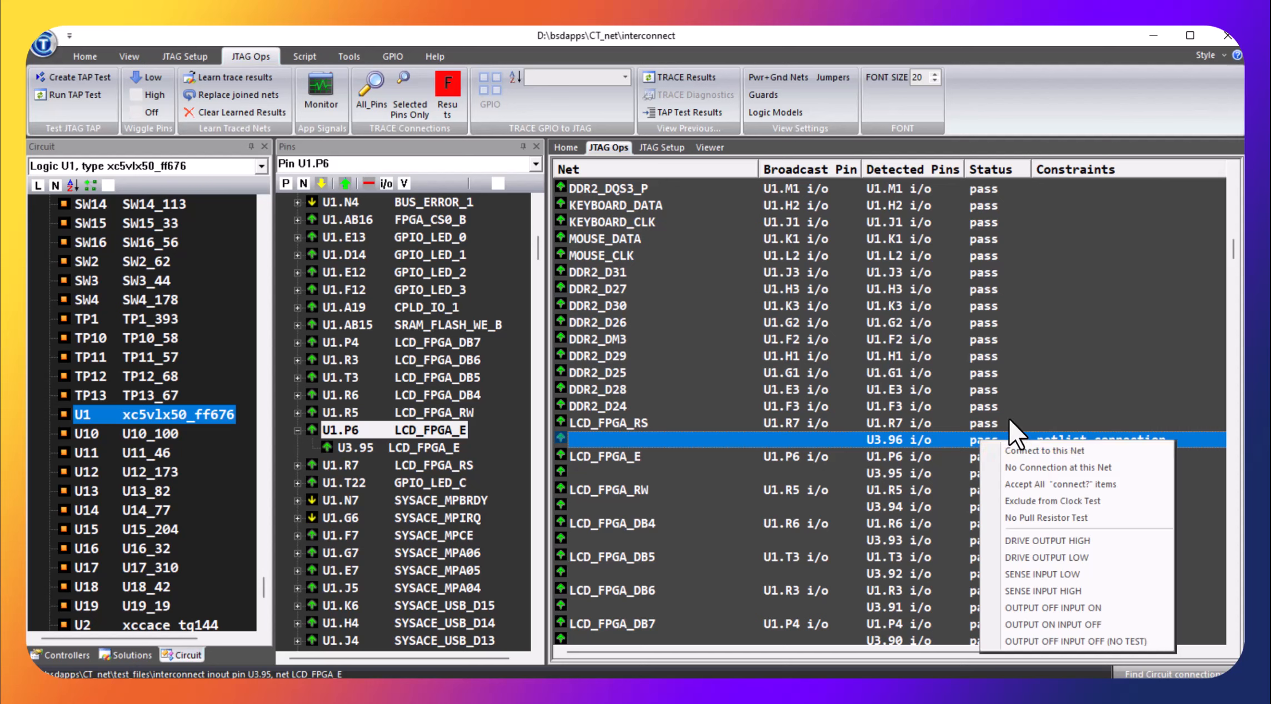
{"action": "left_click", "coordinate": [1123, 327]}
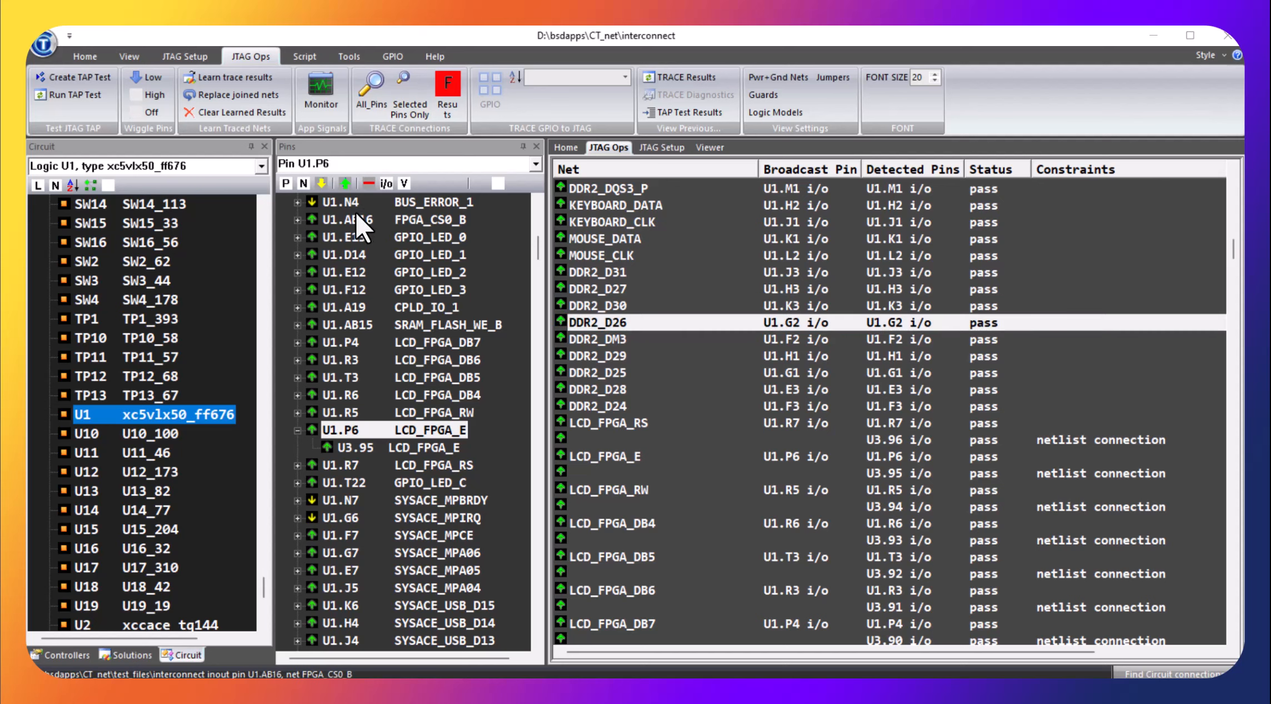
Close the CT_net interconnect project
{"action": "left_click", "coordinate": [44, 48]}
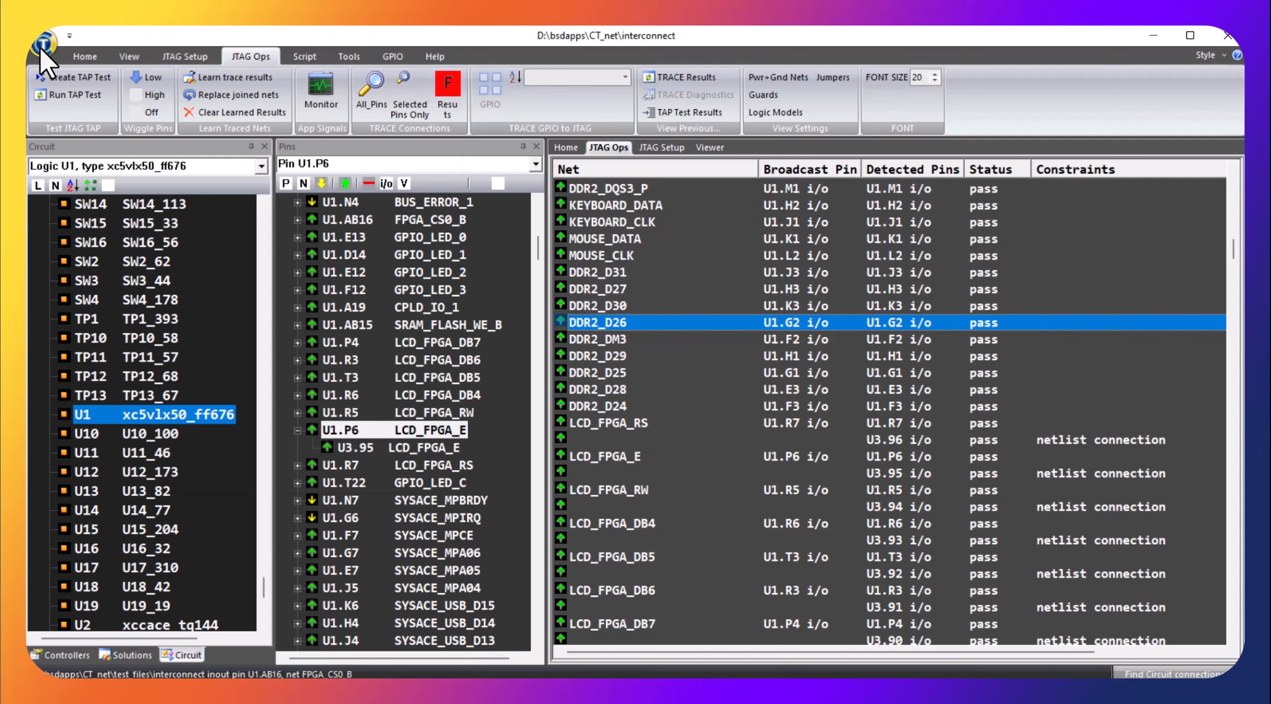
{"action": "left_click", "coordinate": [40, 46]}
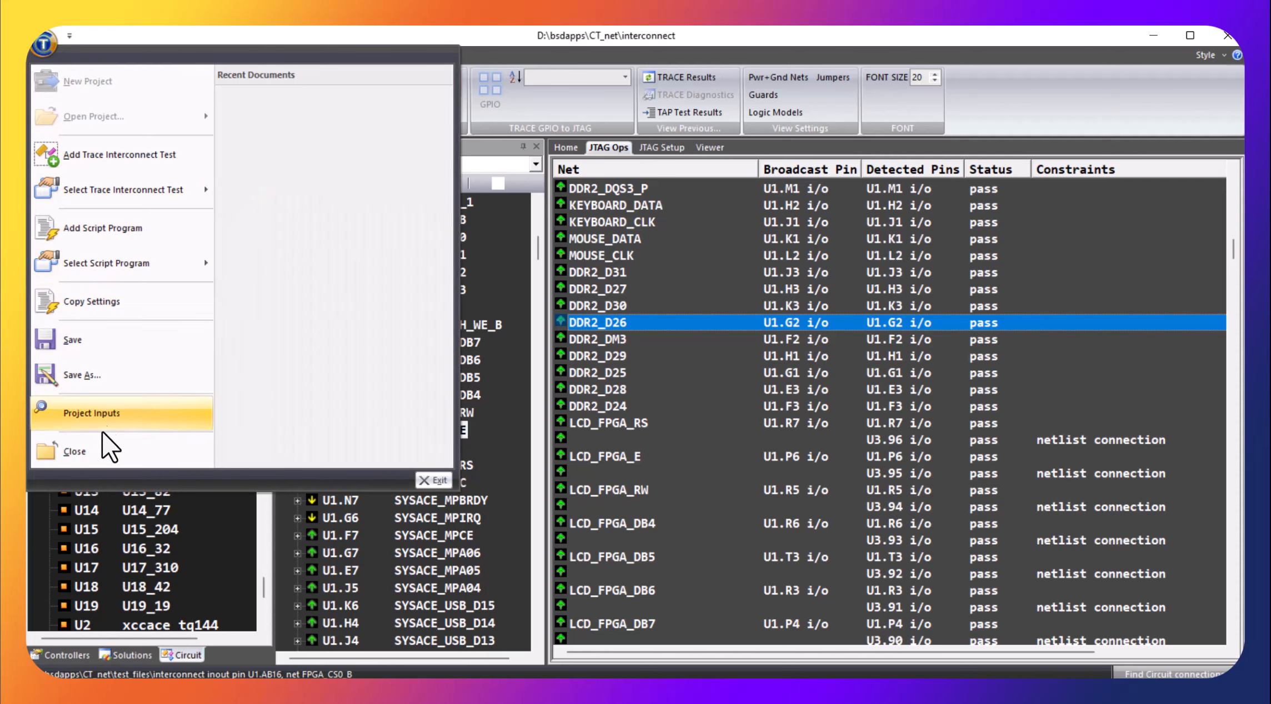
{"action": "left_click", "coordinate": [95, 451]}
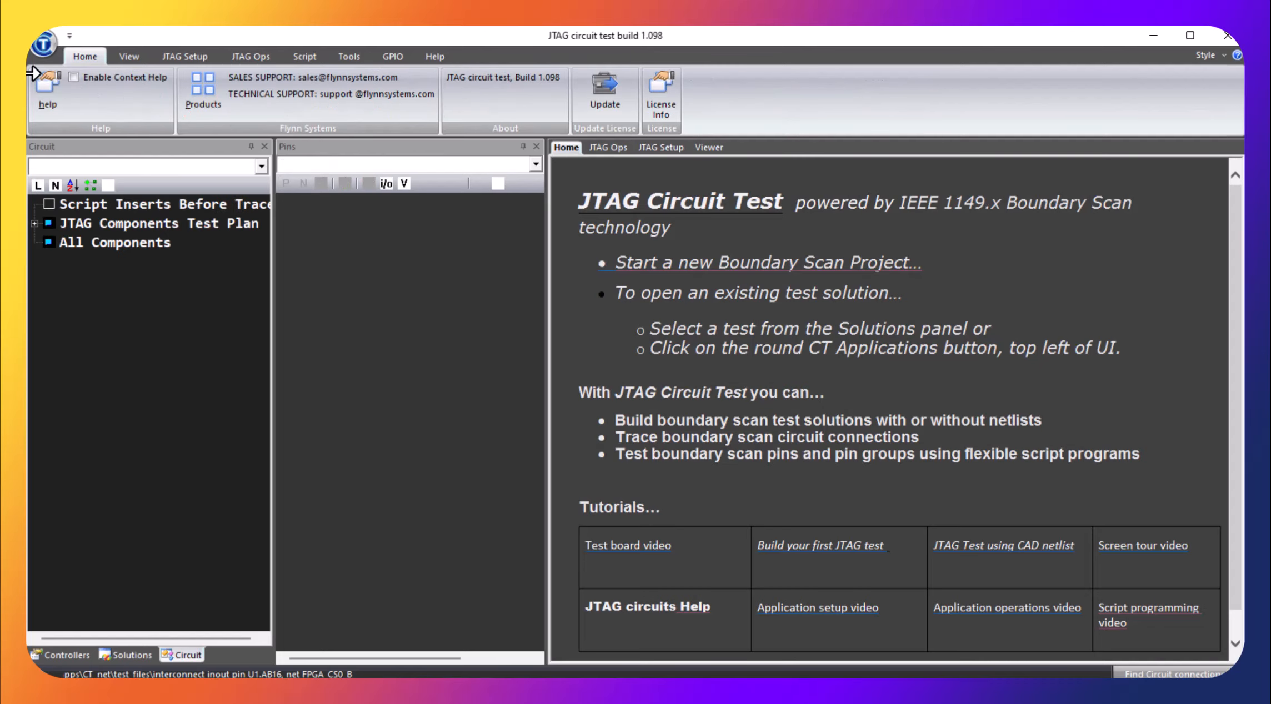
Reopen D:\bsdapps\CT_net from the recent project folders and display its test solutions
{"action": "left_click", "coordinate": [38, 41]}
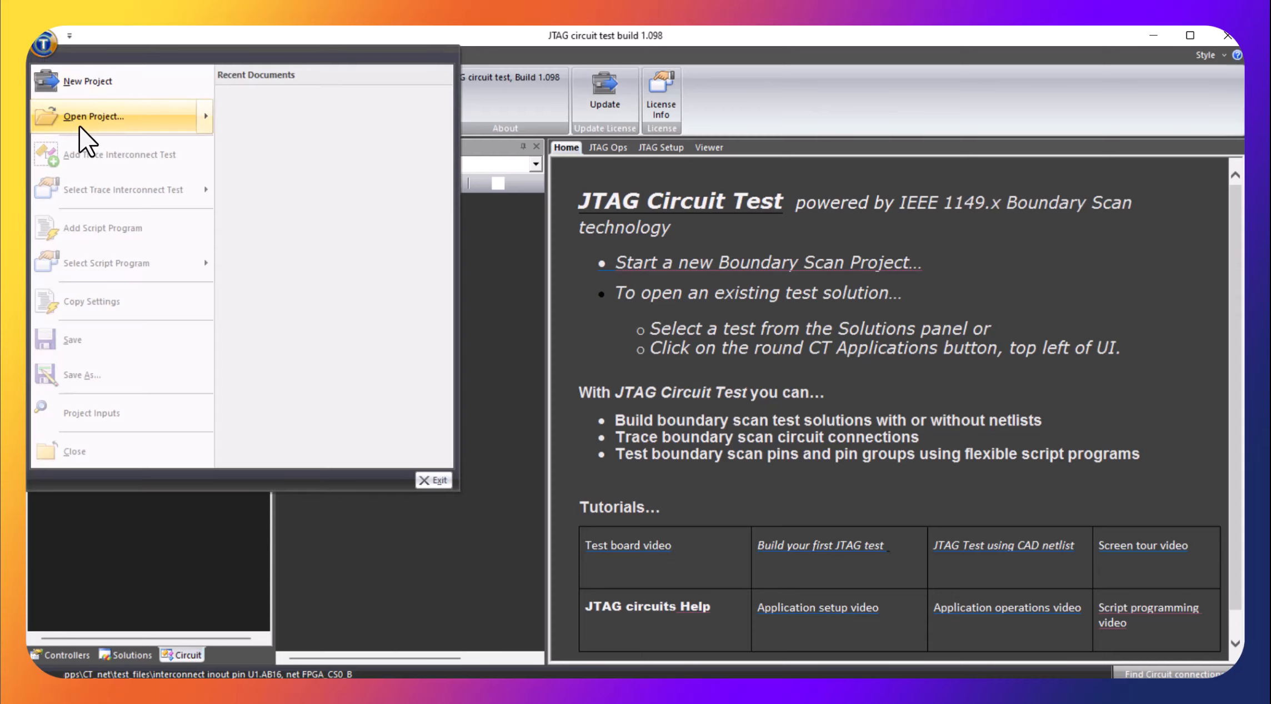
{"action": "mouse_move", "coordinate": [183, 118]}
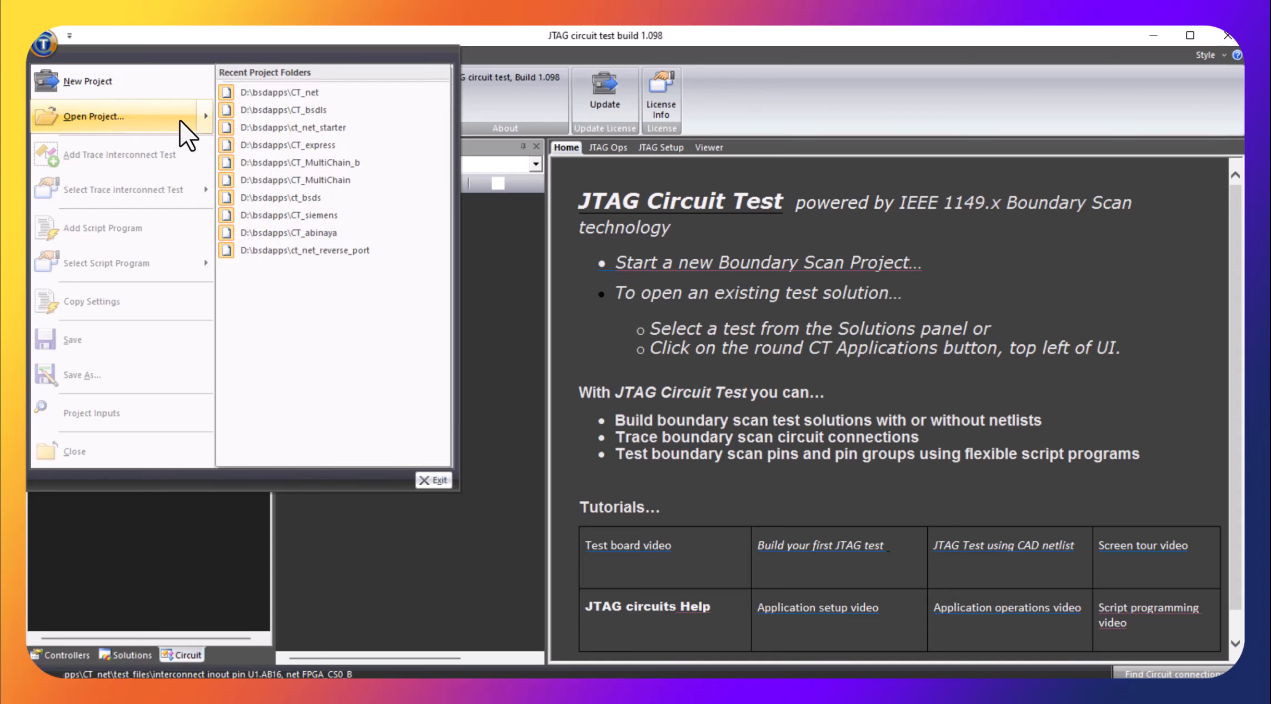
{"action": "left_click", "coordinate": [295, 99]}
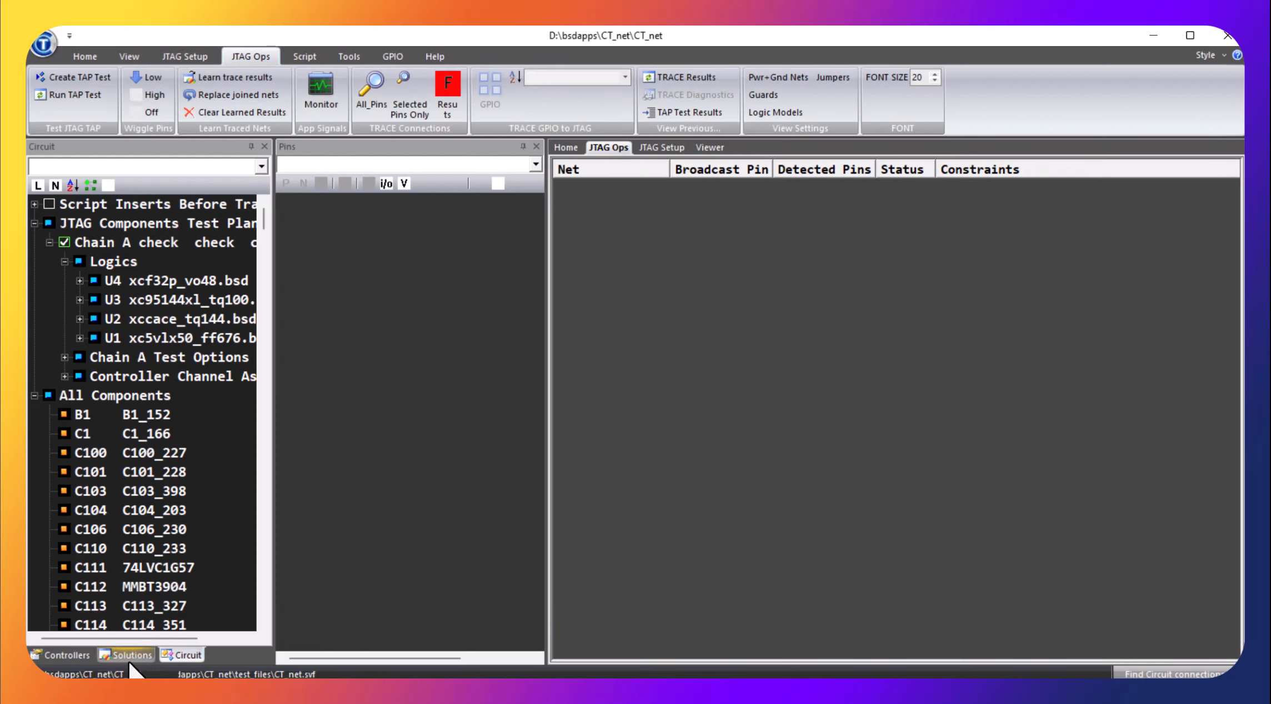
{"action": "left_click", "coordinate": [128, 659]}
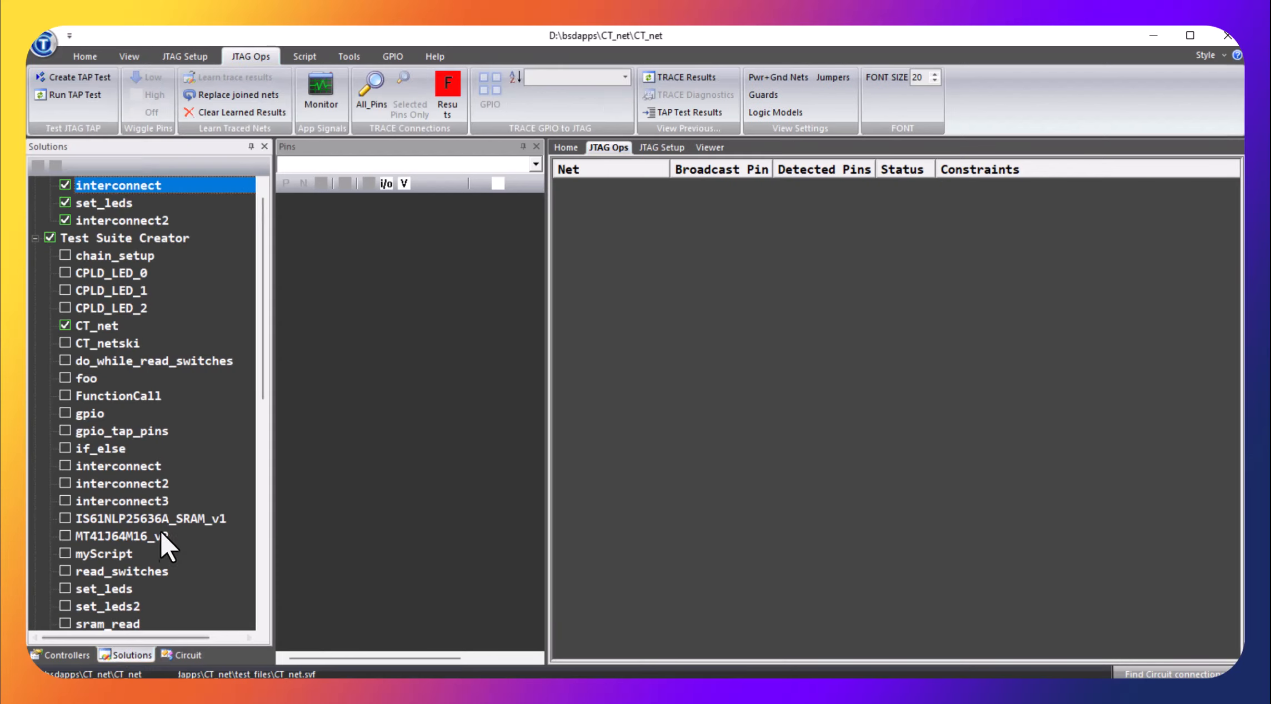
Open the set_leds script from the Test Suite Creator solutions and review its pin assignments, drive commands and LED loop
{"action": "scroll", "coordinate": [188, 476], "scroll_direction": "down", "scroll_amount": 1}
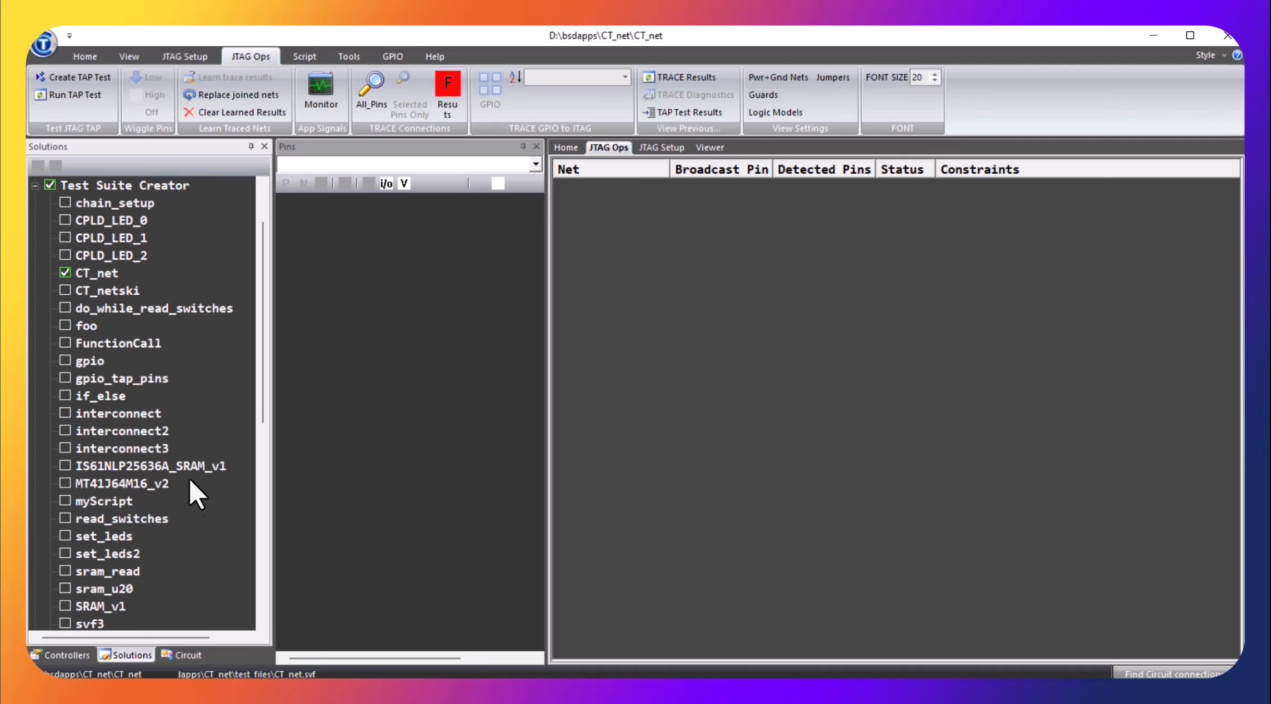
{"action": "double_click", "coordinate": [95, 539]}
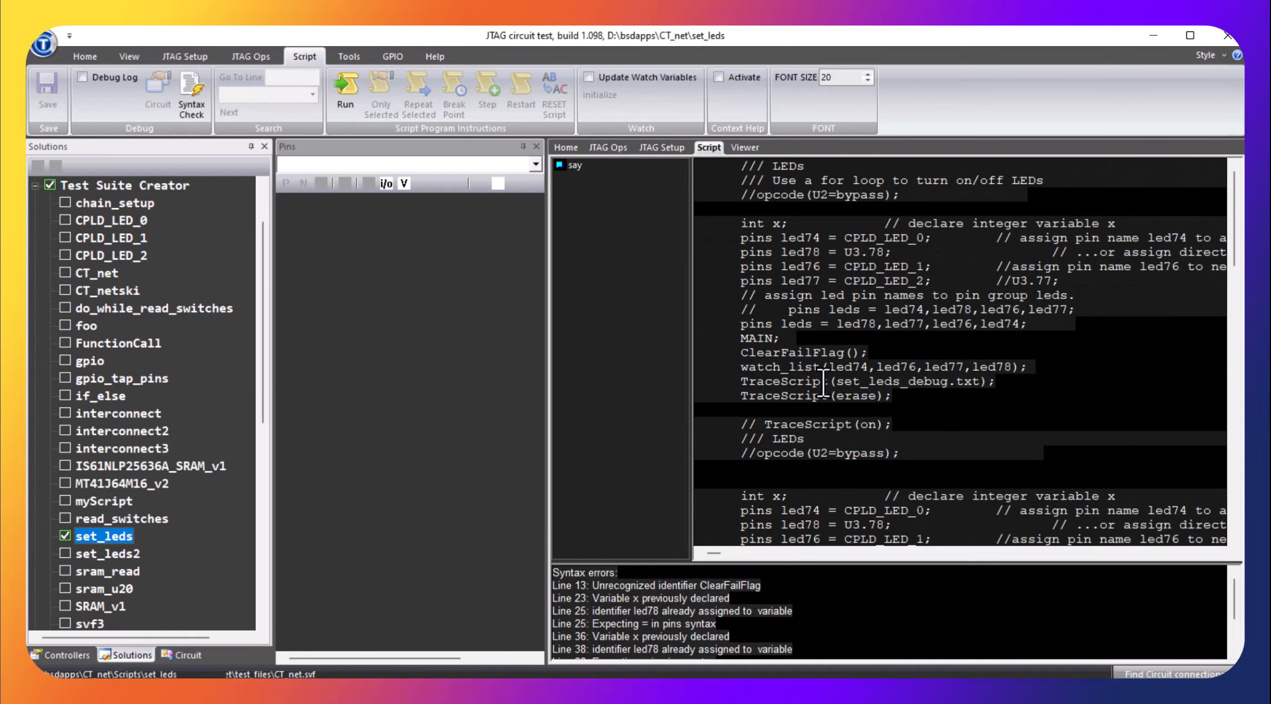
{"action": "scroll", "coordinate": [978, 255], "scroll_direction": "down", "scroll_amount": 10}
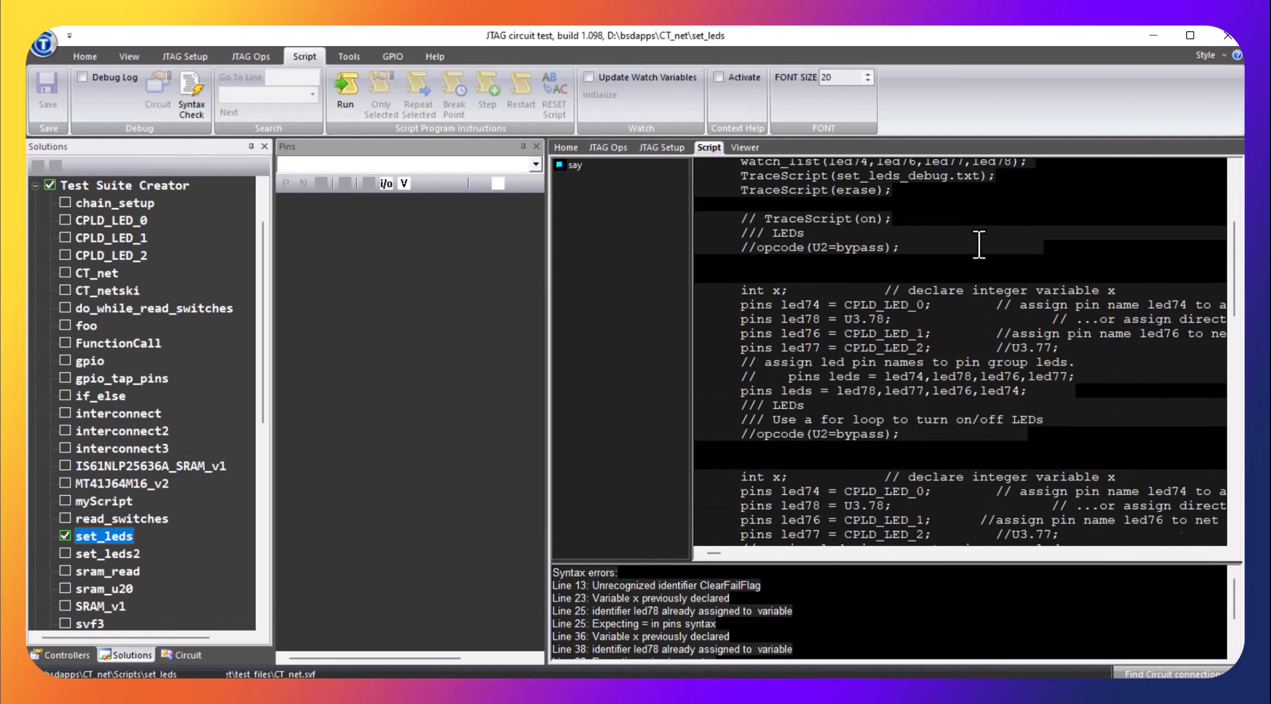
{"action": "scroll", "coordinate": [978, 255], "scroll_direction": "down", "scroll_amount": 5}
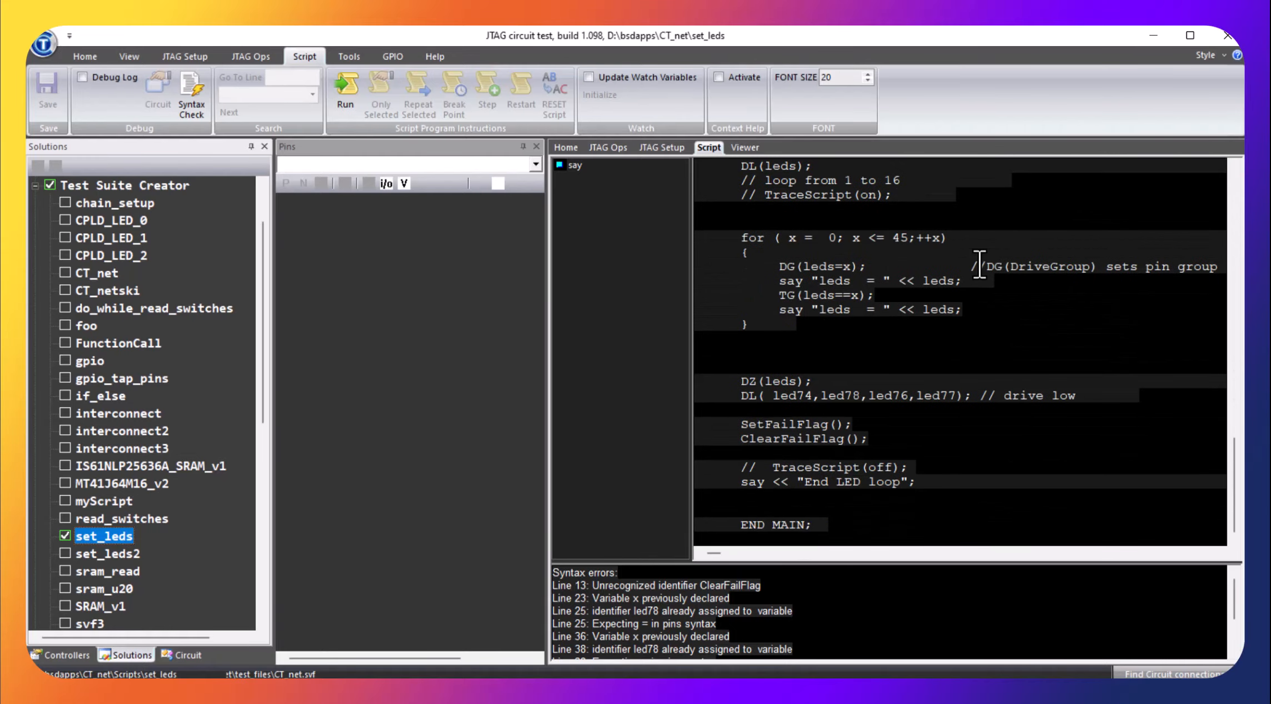
{"action": "scroll", "coordinate": [1036, 286], "scroll_direction": "up", "scroll_amount": 7}
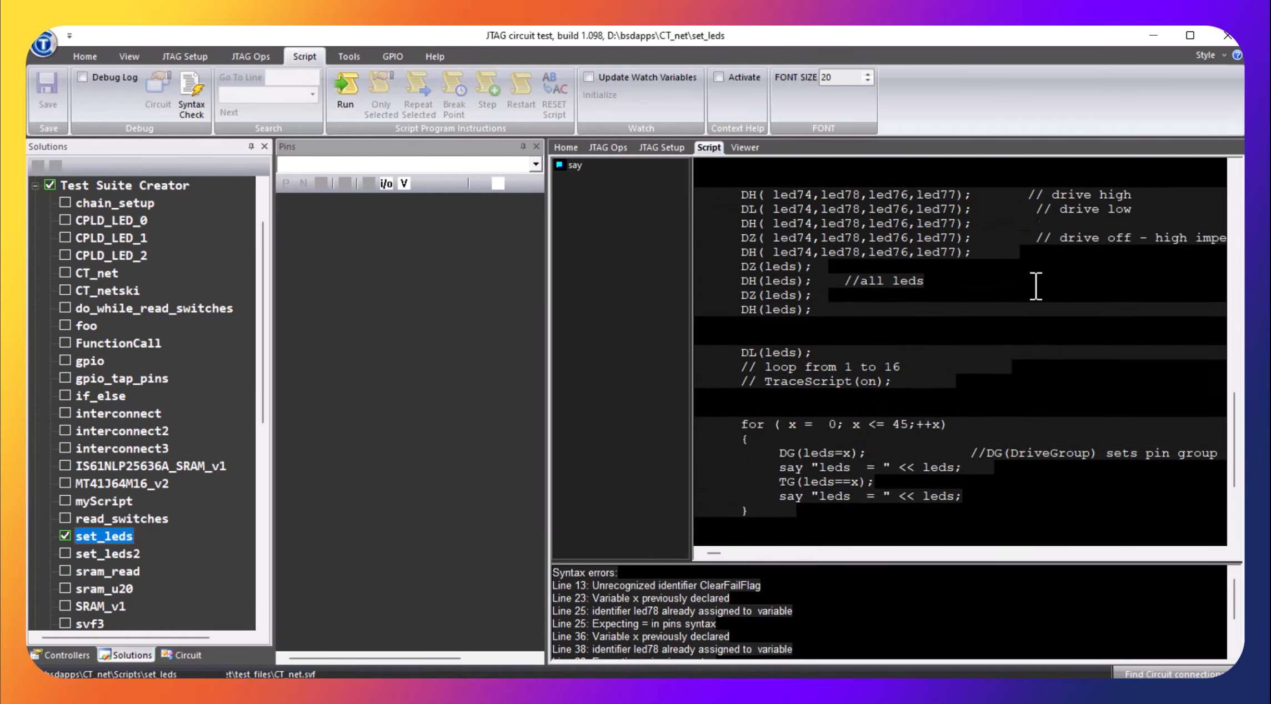
{"action": "scroll", "coordinate": [1036, 286], "scroll_direction": "up", "scroll_amount": 4}
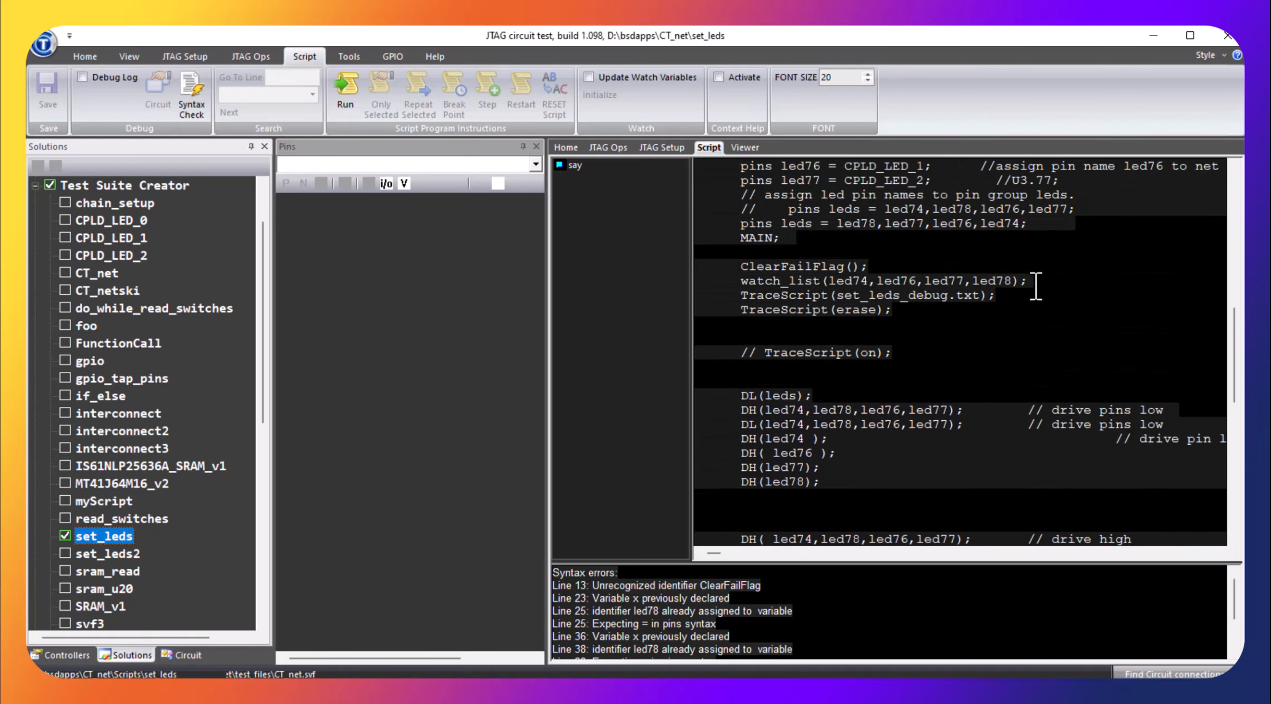
{"action": "scroll", "coordinate": [1036, 286], "scroll_direction": "up", "scroll_amount": 2}
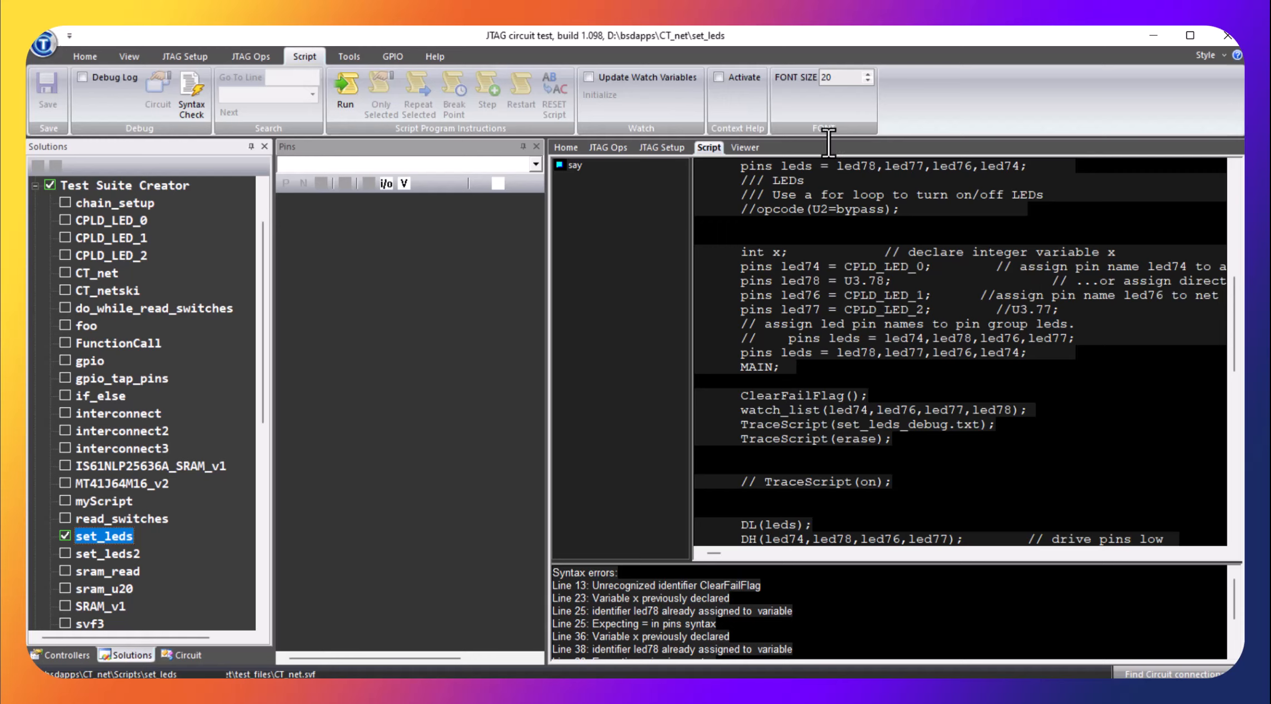
{"action": "left_click", "coordinate": [40, 45]}
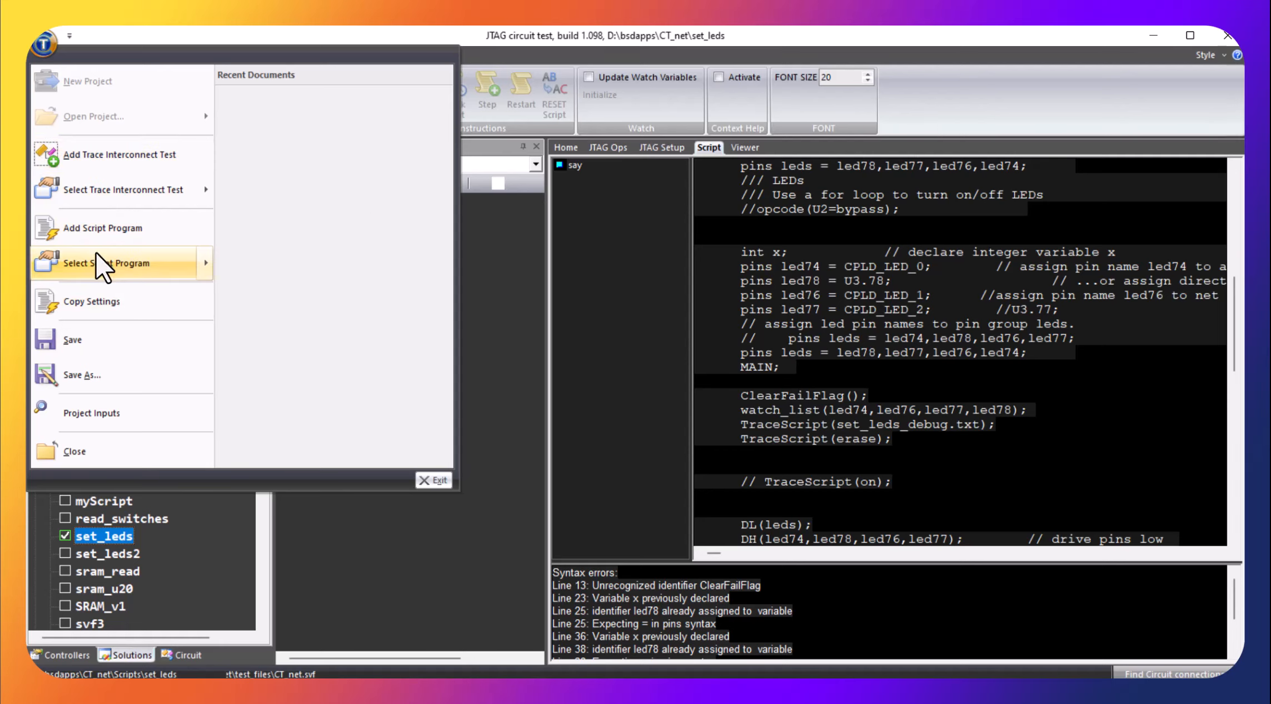
{"action": "left_click", "coordinate": [65, 228]}
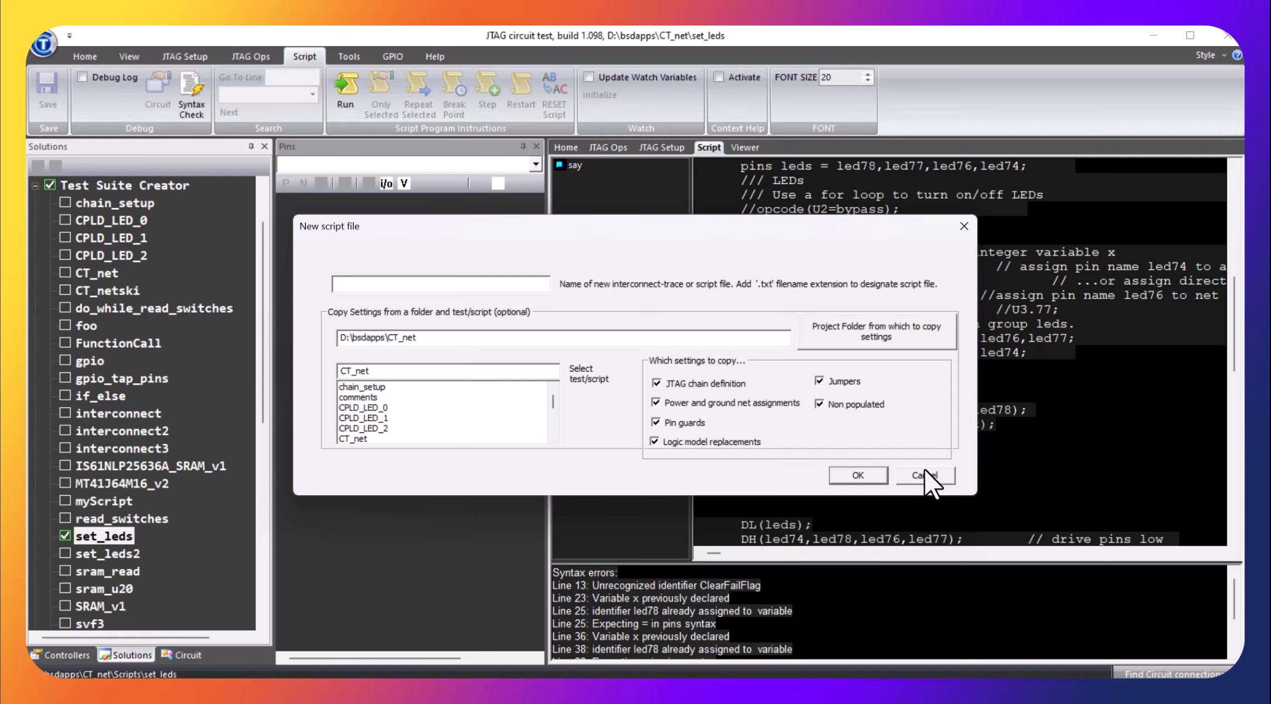
{"action": "left_click", "coordinate": [941, 474]}
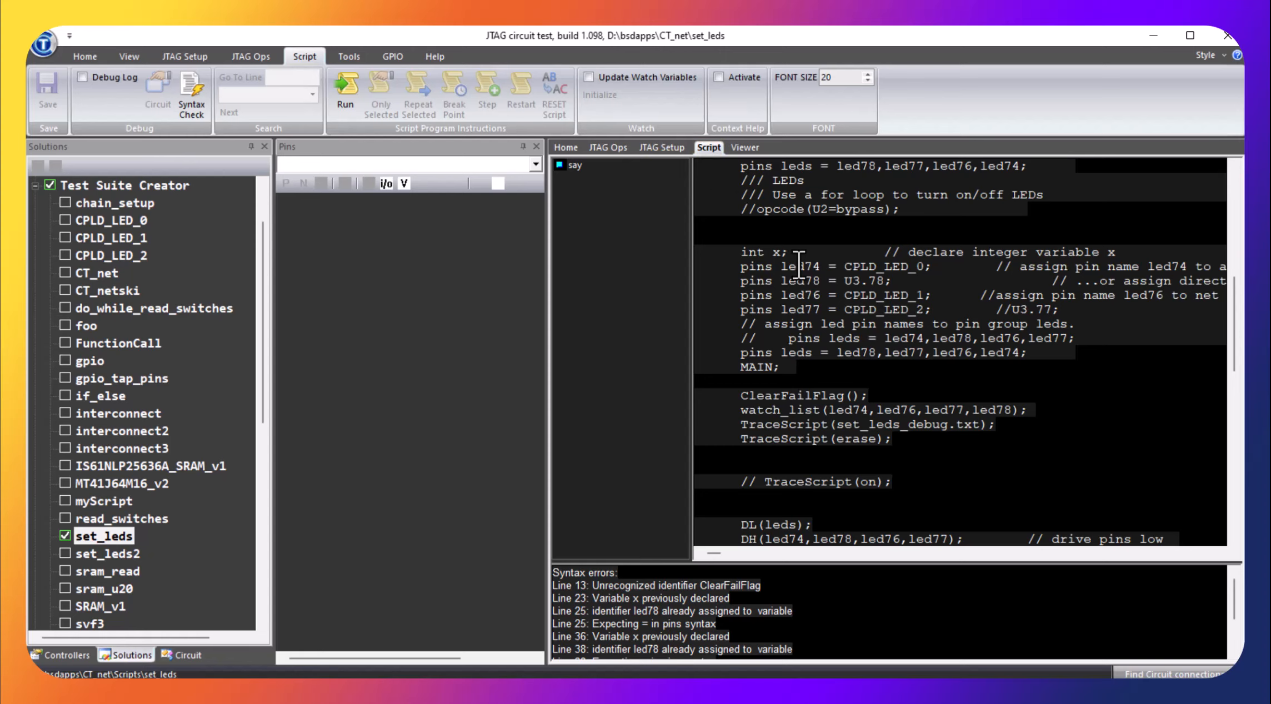
Run the set_leds script and look over its LED drive commands
{"action": "scroll", "coordinate": [799, 261], "scroll_direction": "down", "scroll_amount": 5}
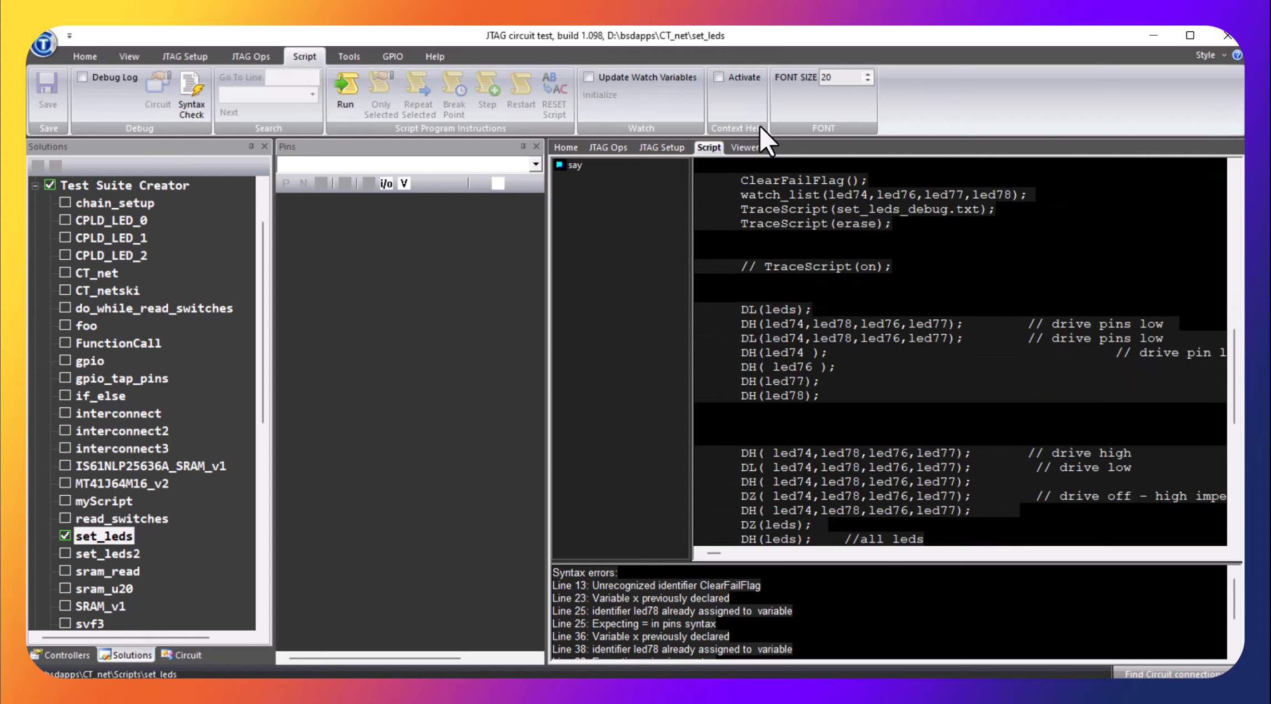
{"action": "left_click", "coordinate": [343, 95]}
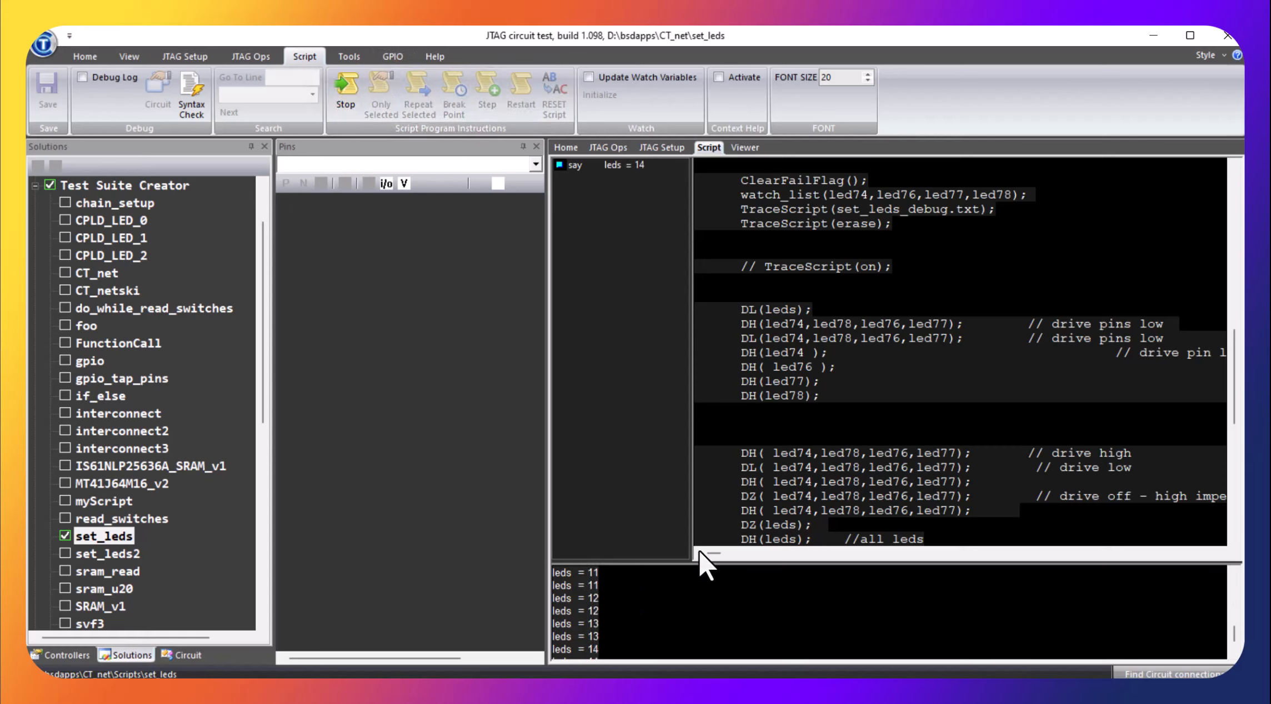
{"action": "scroll", "coordinate": [833, 472], "scroll_direction": "down", "scroll_amount": 2}
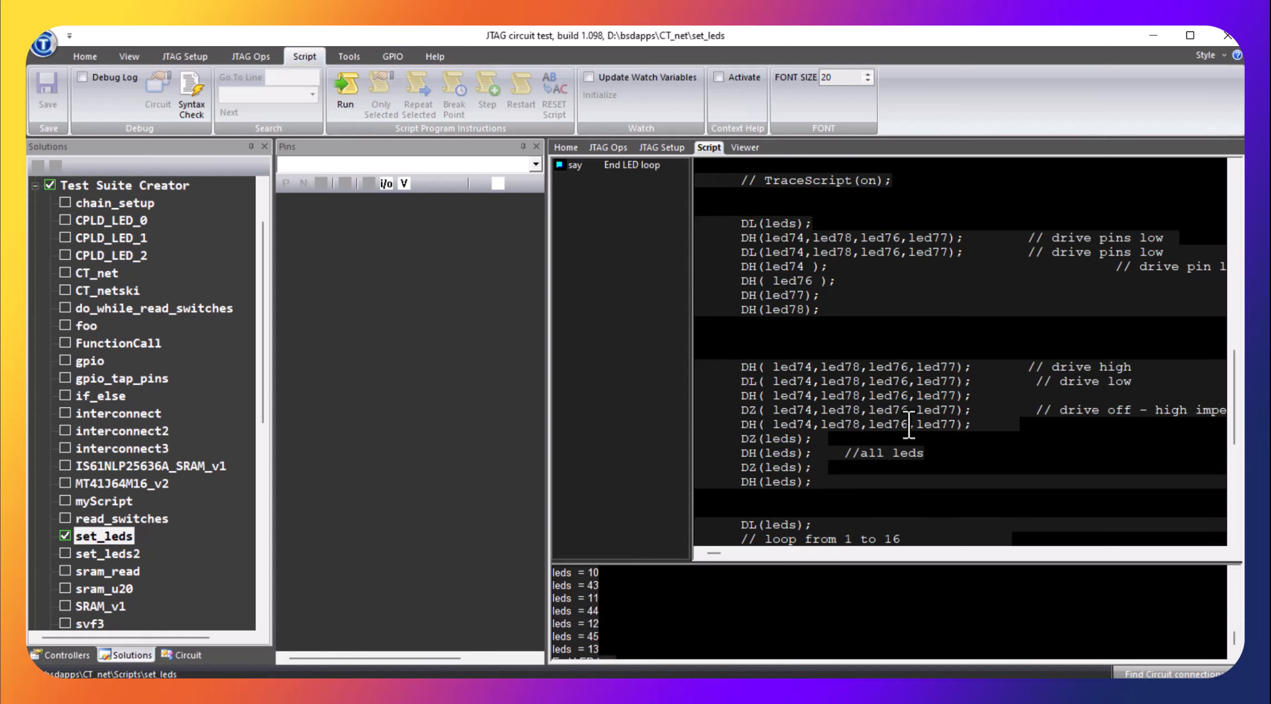
Open the IS61NLP25636A_SRAM_v1 script and set the Channel B controller's JTAG chain selection to None
{"action": "left_click", "coordinate": [164, 466]}
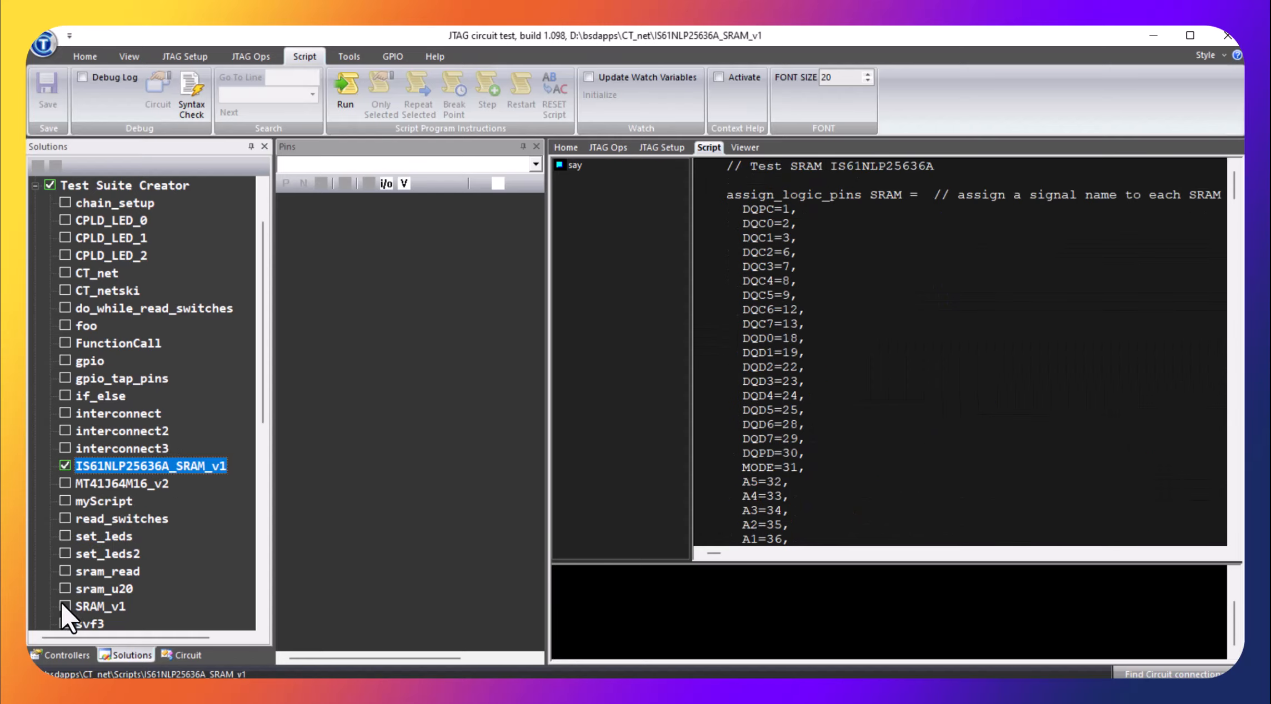
{"action": "left_click", "coordinate": [61, 653]}
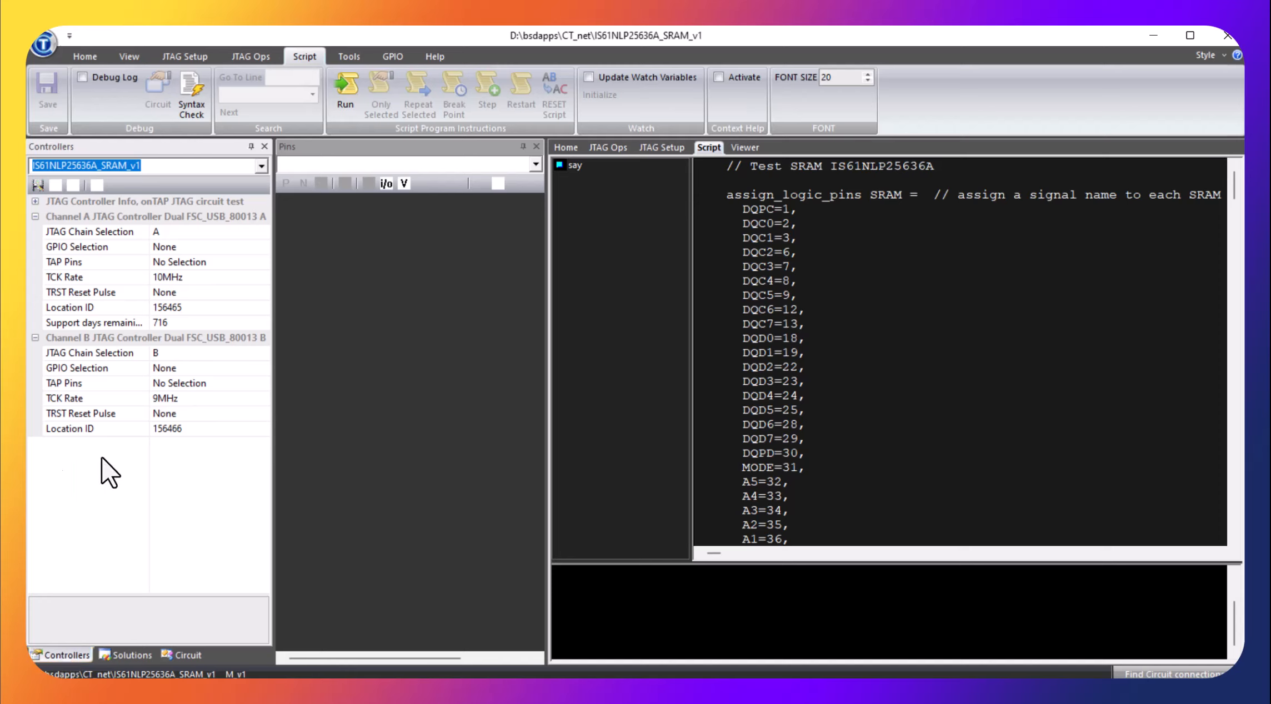
{"action": "left_click", "coordinate": [262, 354]}
{"action": "left_click", "coordinate": [261, 353]}
{"action": "left_click", "coordinate": [261, 353]}
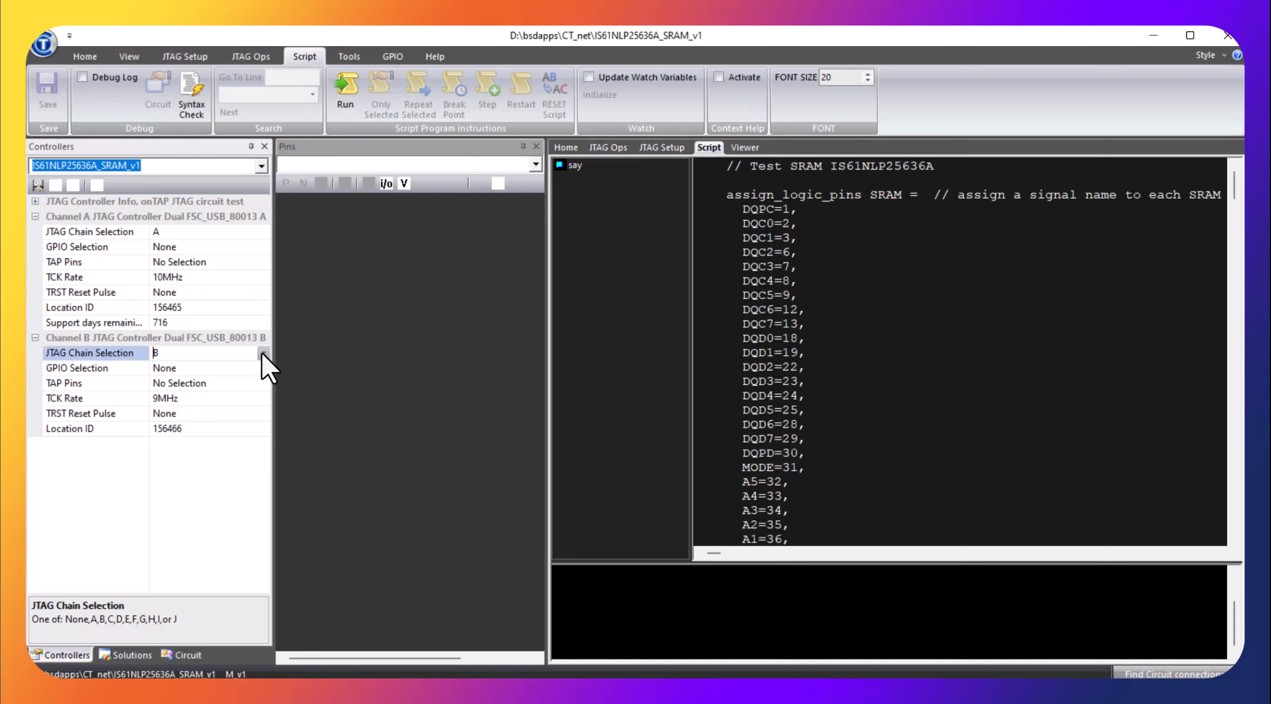
{"action": "left_click", "coordinate": [261, 352]}
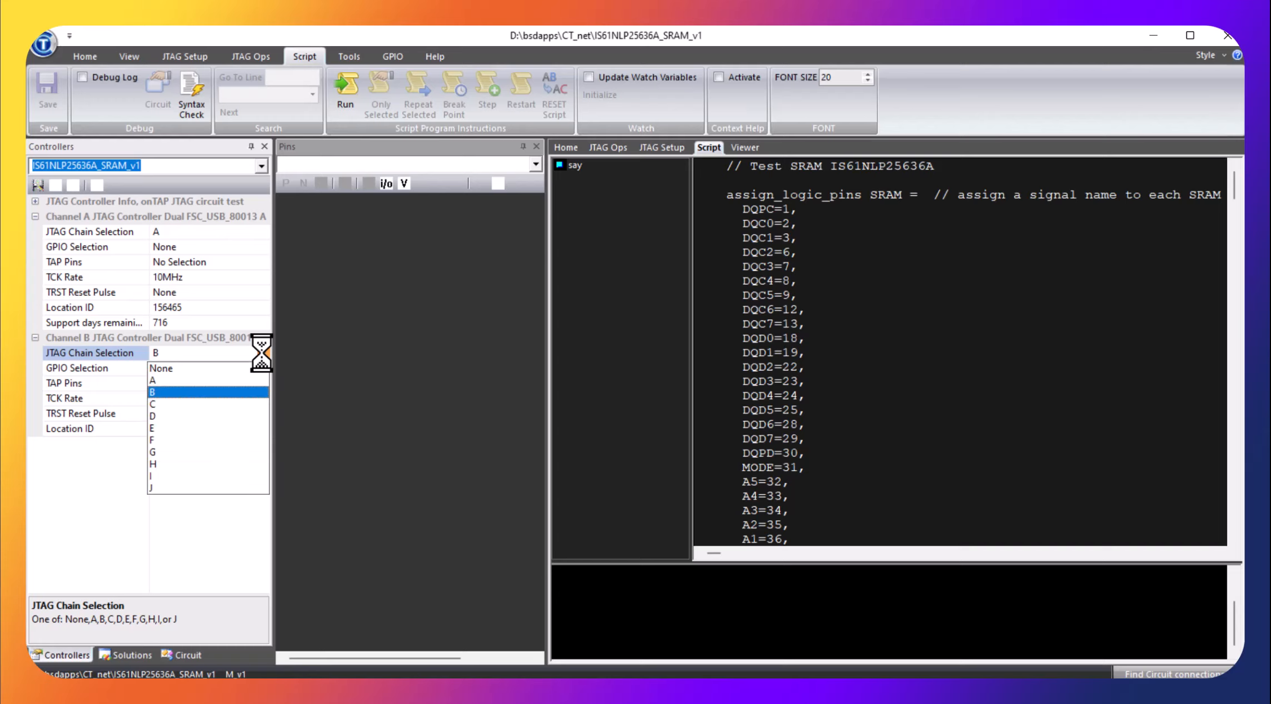
{"action": "left_click", "coordinate": [208, 370]}
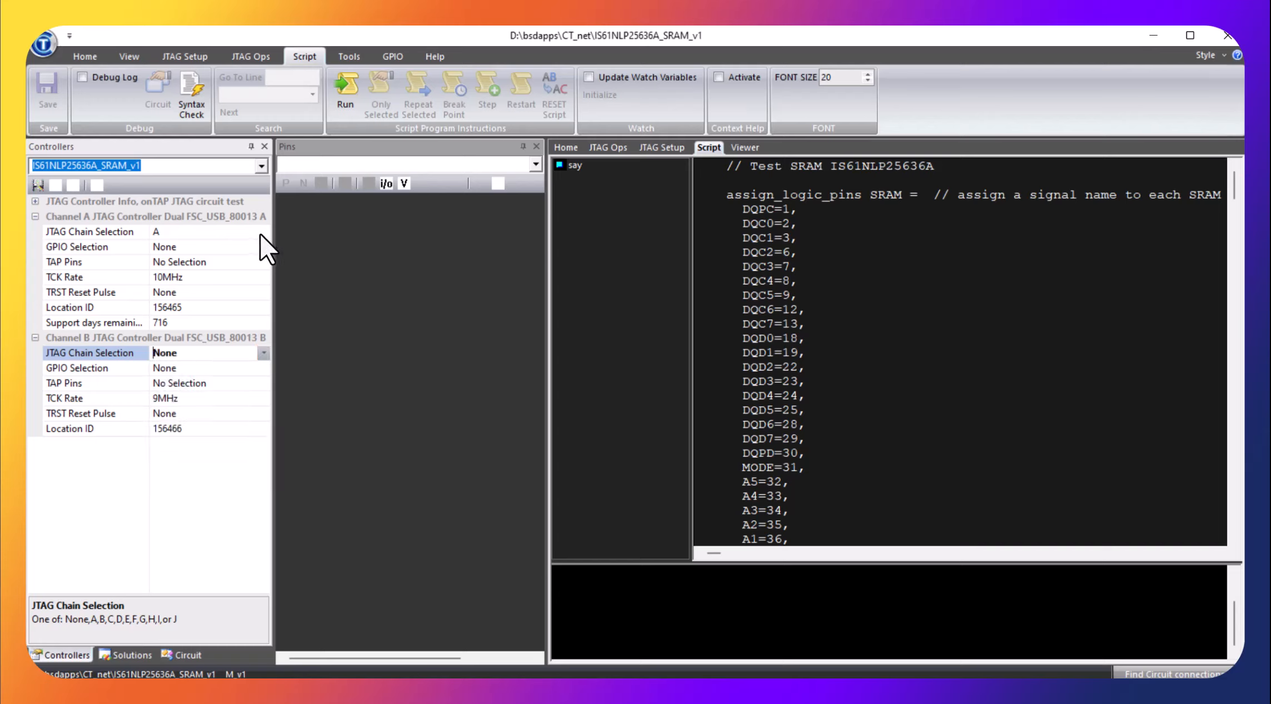
Set the Channel A controller's TCK rate to 9MHz and save the controller settings
{"action": "left_click", "coordinate": [261, 277]}
{"action": "left_click", "coordinate": [263, 277]}
{"action": "left_click", "coordinate": [262, 277]}
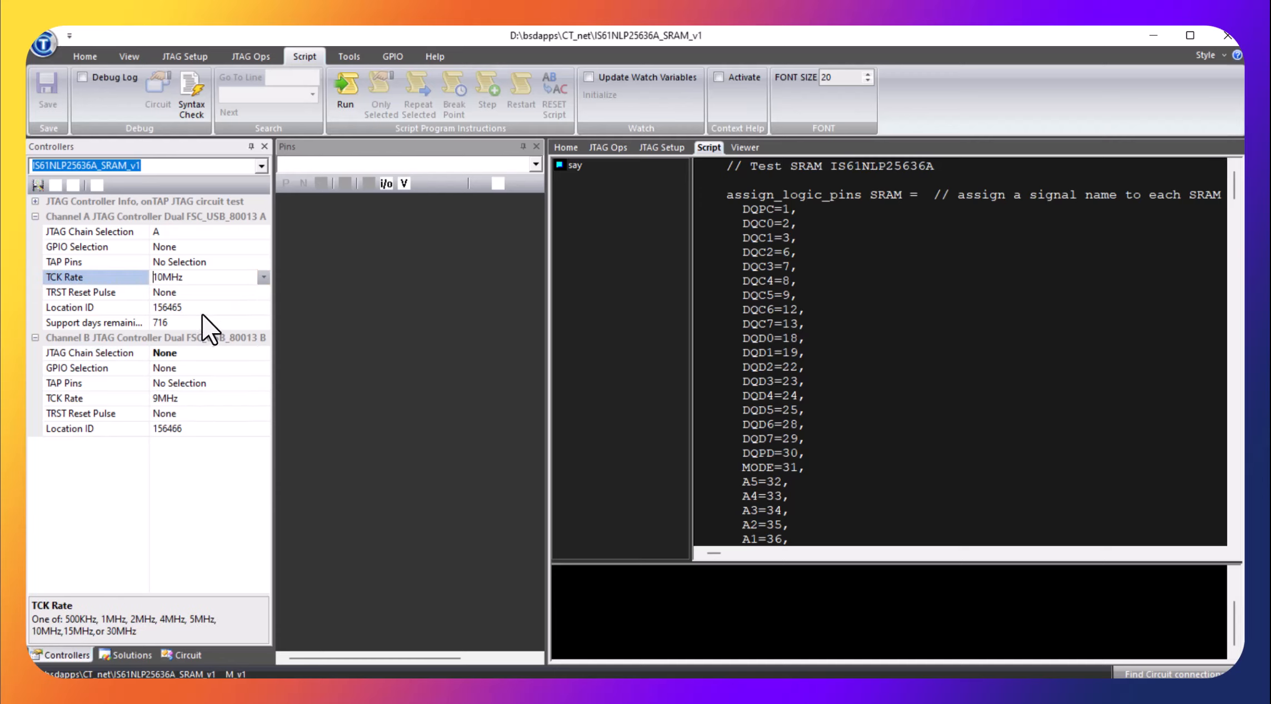
{"action": "left_click", "coordinate": [263, 277]}
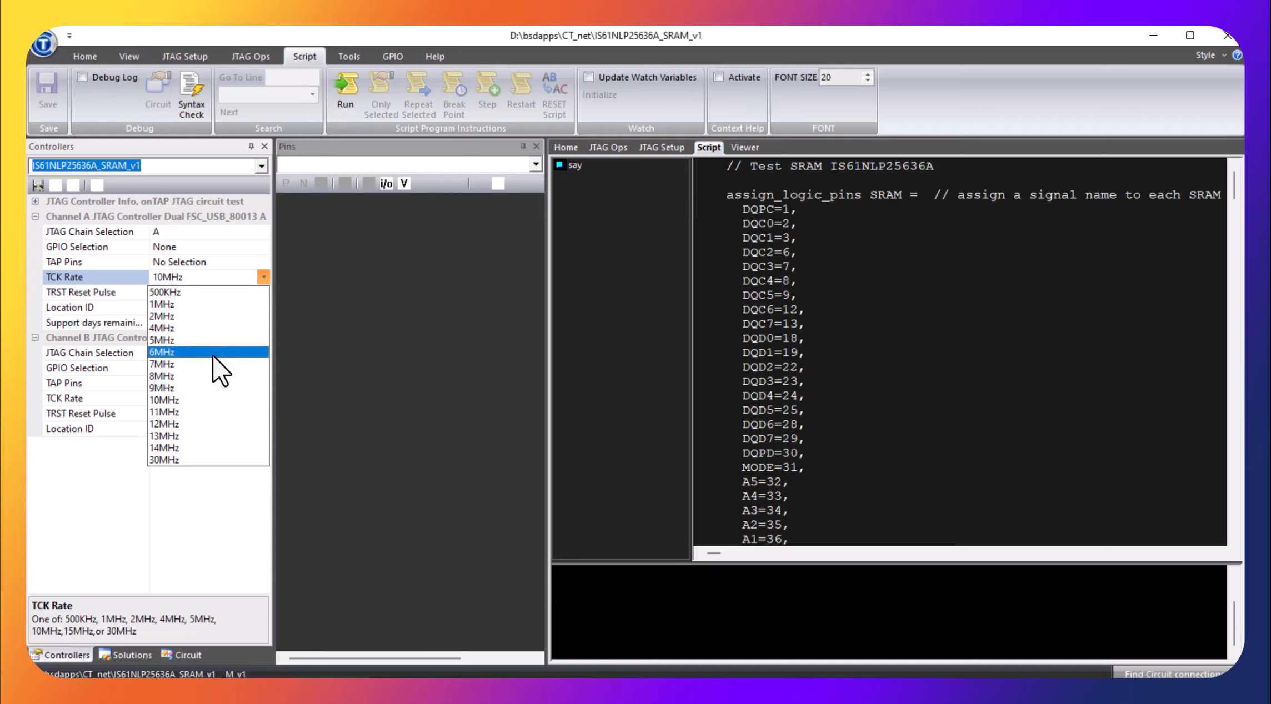
{"action": "left_click", "coordinate": [214, 389]}
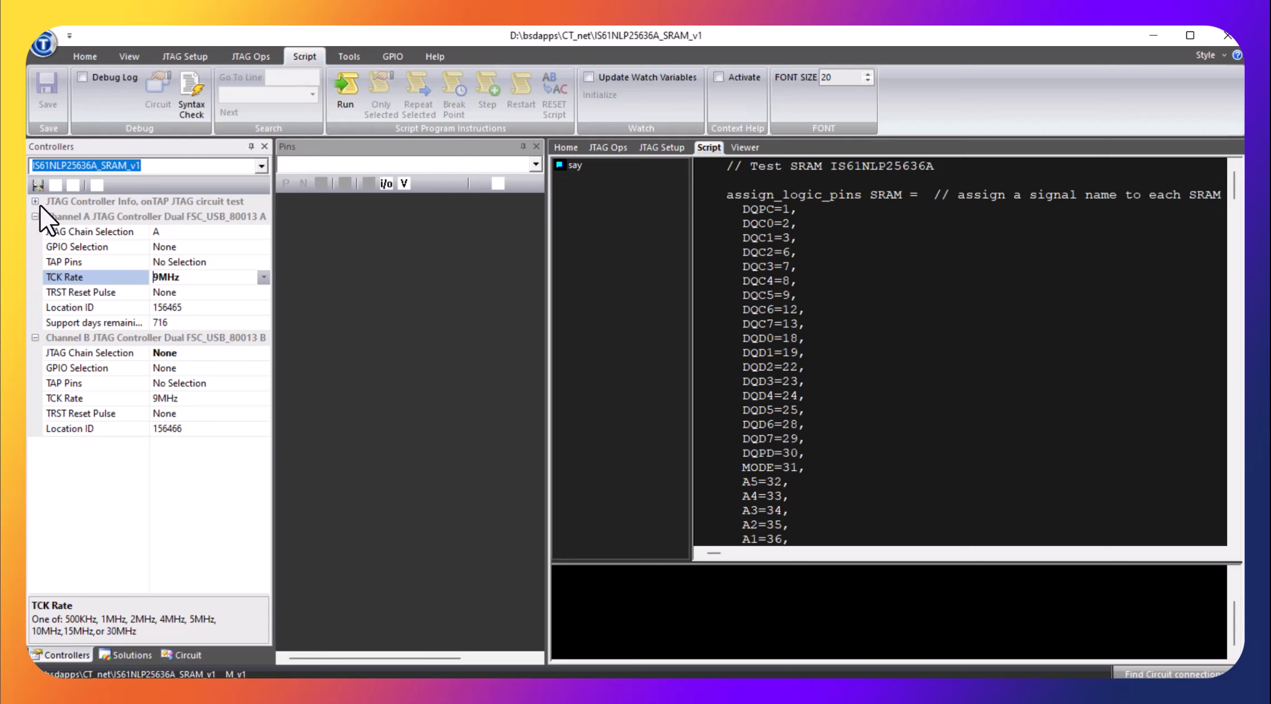
{"action": "left_click", "coordinate": [39, 185]}
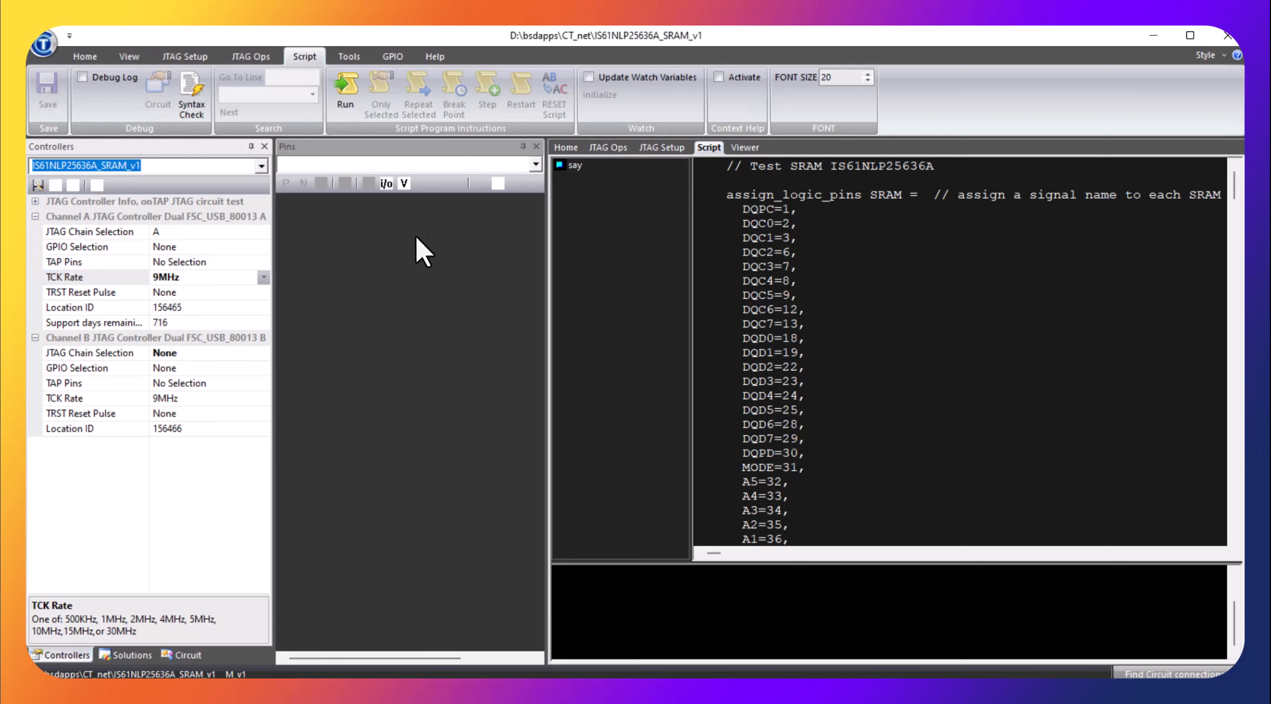
Run the IS61NLP25636A_SRAM_v1 memory test and review its script from the pin definitions through the bus tests to ReadSwitches
{"action": "left_click", "coordinate": [347, 100]}
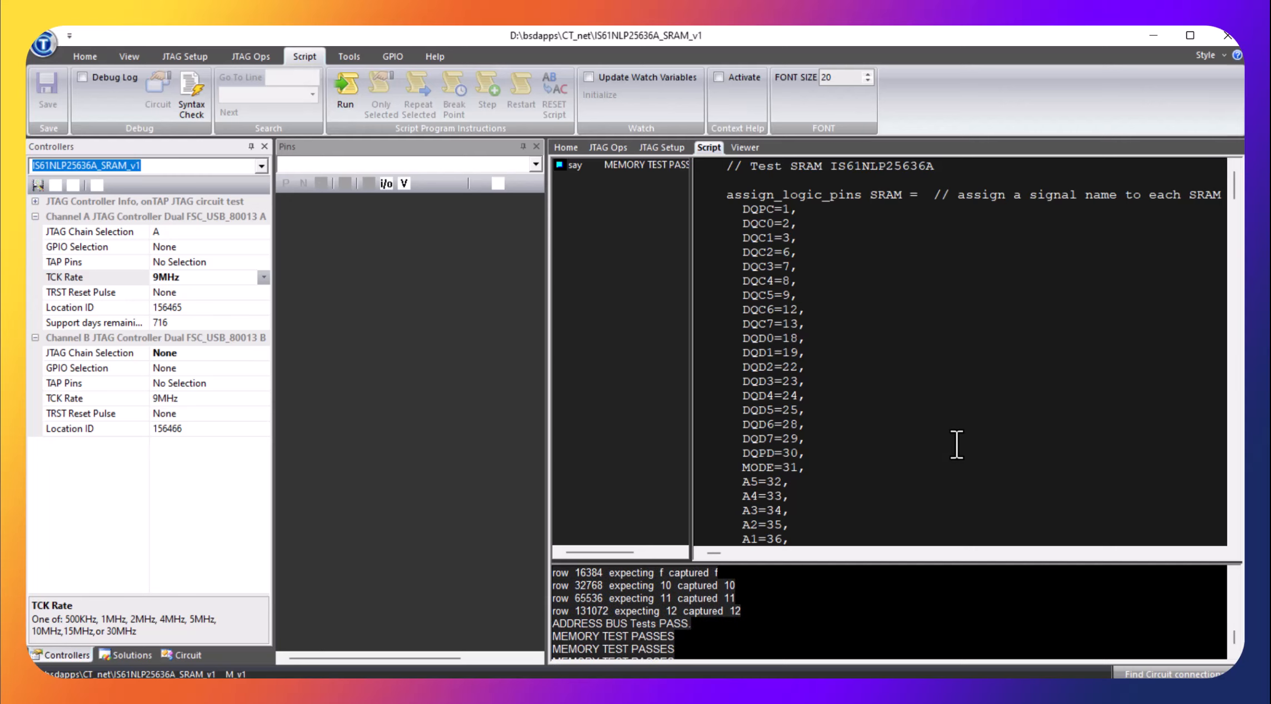
{"action": "scroll", "coordinate": [775, 388], "scroll_direction": "down", "scroll_amount": 6}
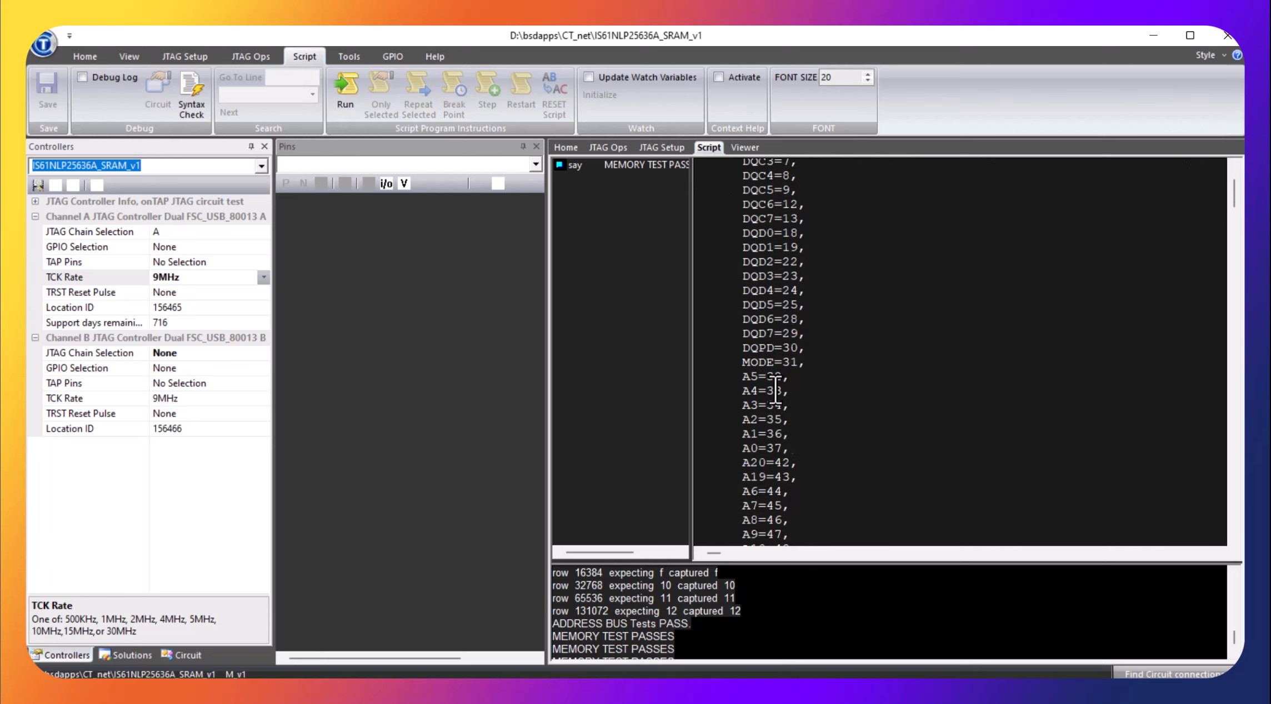
{"action": "scroll", "coordinate": [775, 396], "scroll_direction": "down", "scroll_amount": 15}
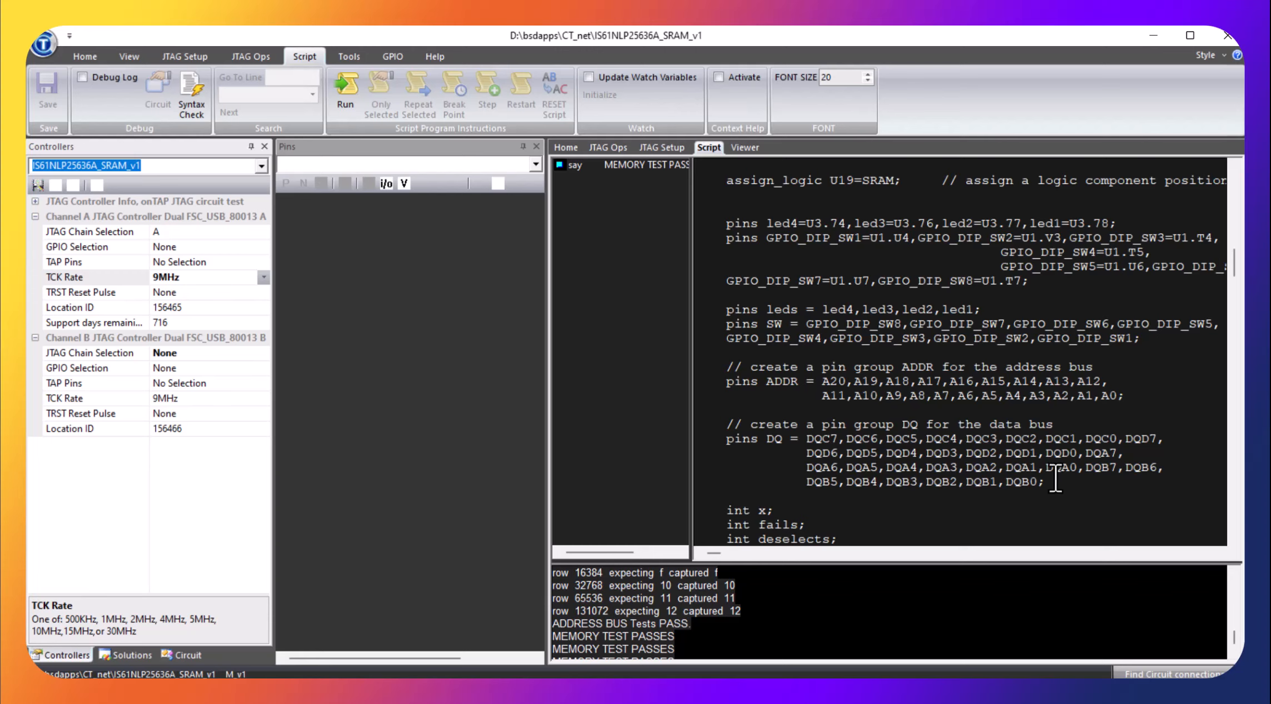
{"action": "scroll", "coordinate": [974, 383], "scroll_direction": "down", "scroll_amount": 4}
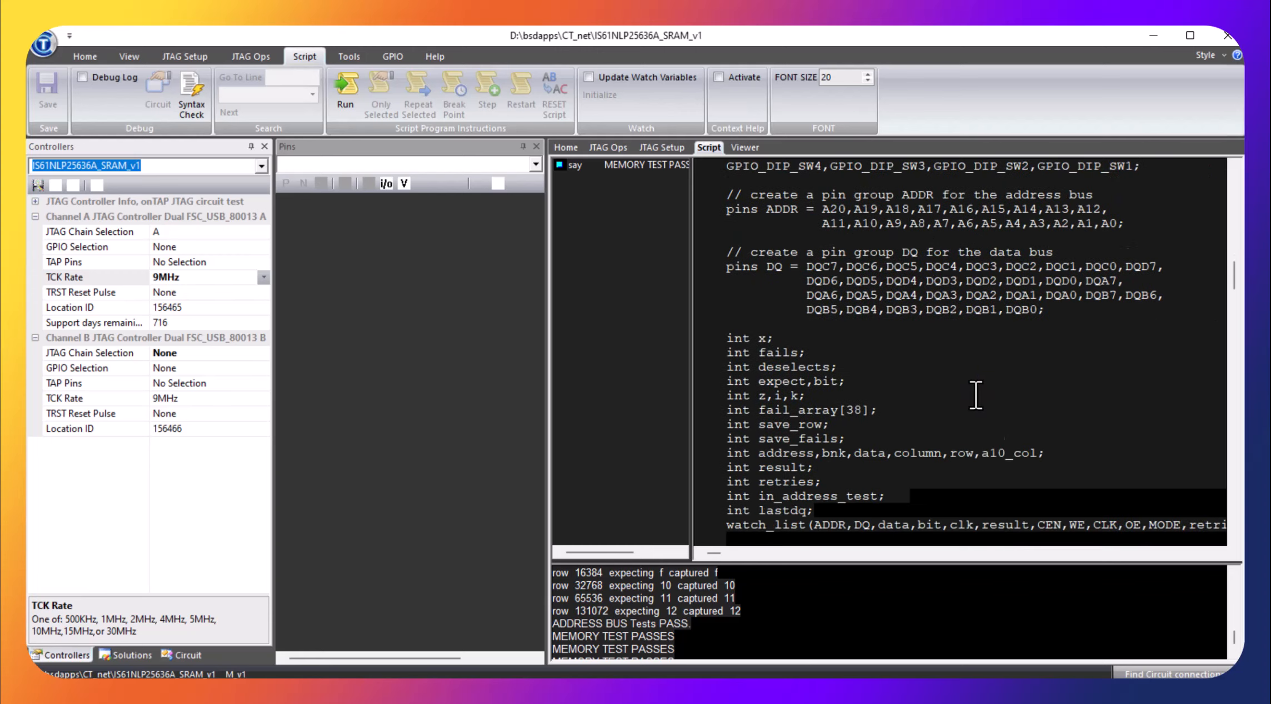
{"action": "scroll", "coordinate": [975, 395], "scroll_direction": "down", "scroll_amount": 15}
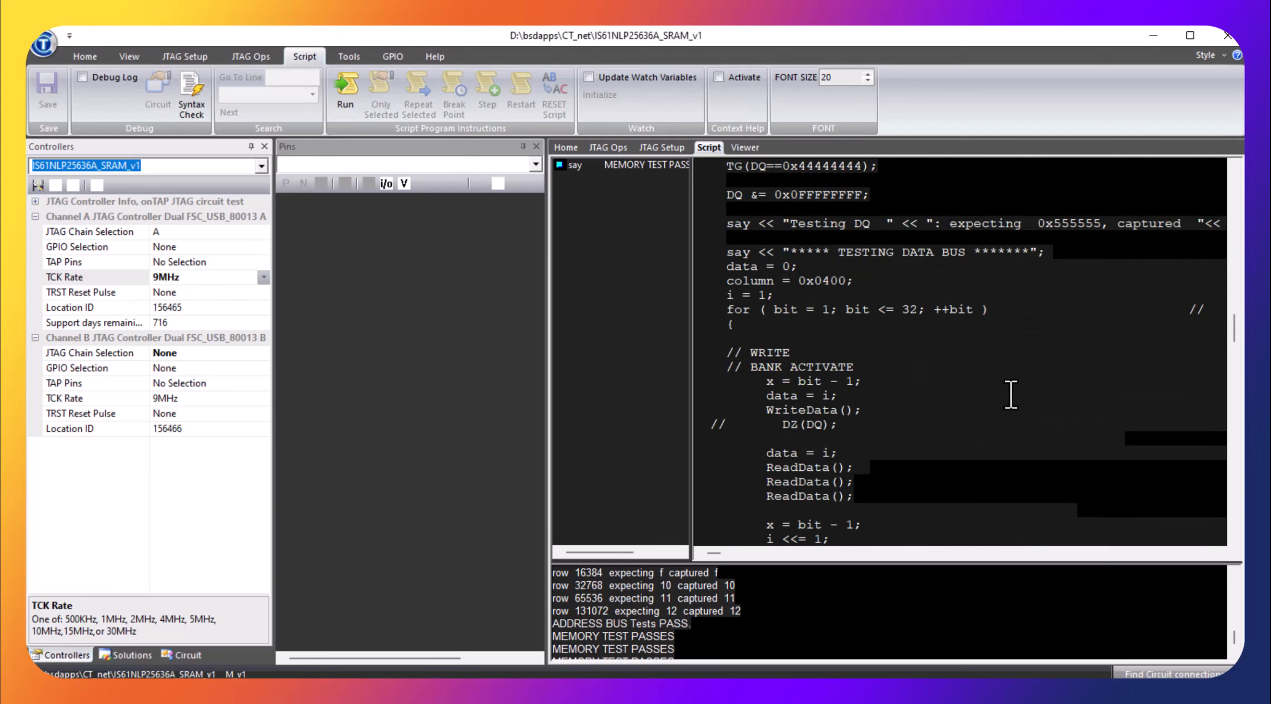
{"action": "scroll", "coordinate": [1011, 396], "scroll_direction": "down", "scroll_amount": 2}
{"action": "scroll", "coordinate": [1016, 394], "scroll_direction": "down", "scroll_amount": 5}
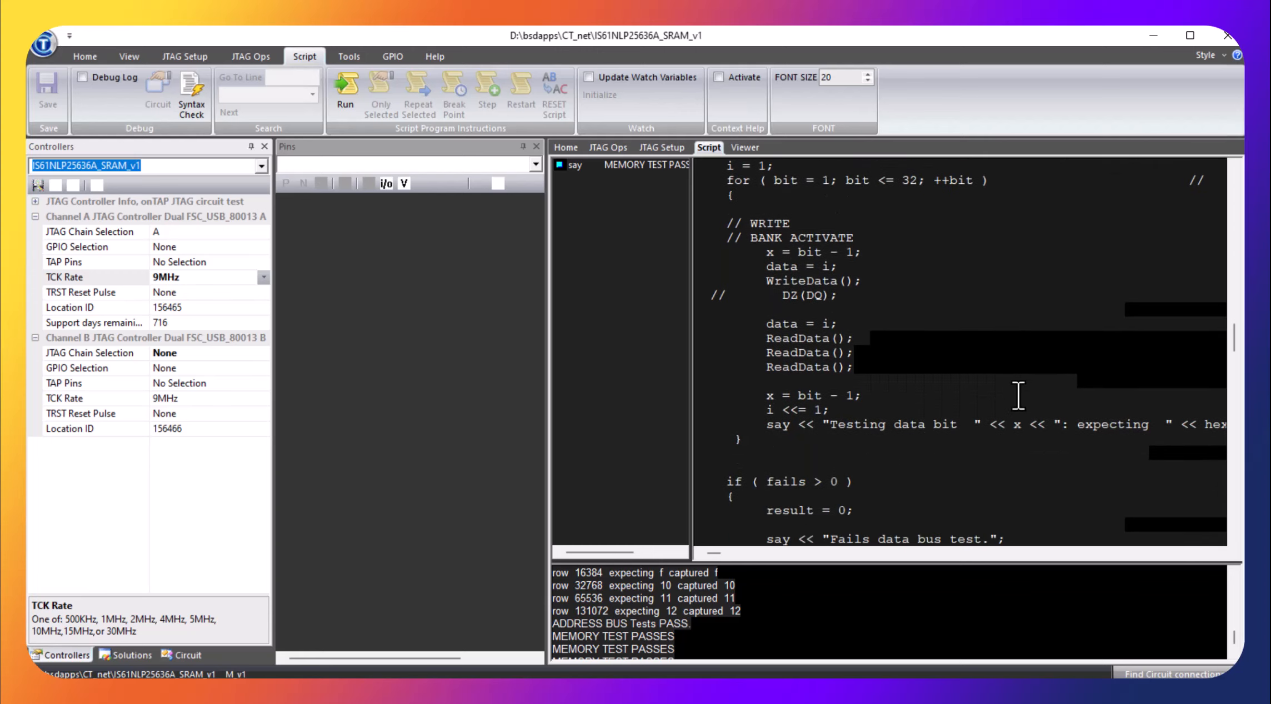
{"action": "scroll", "coordinate": [1044, 390], "scroll_direction": "down", "scroll_amount": 12}
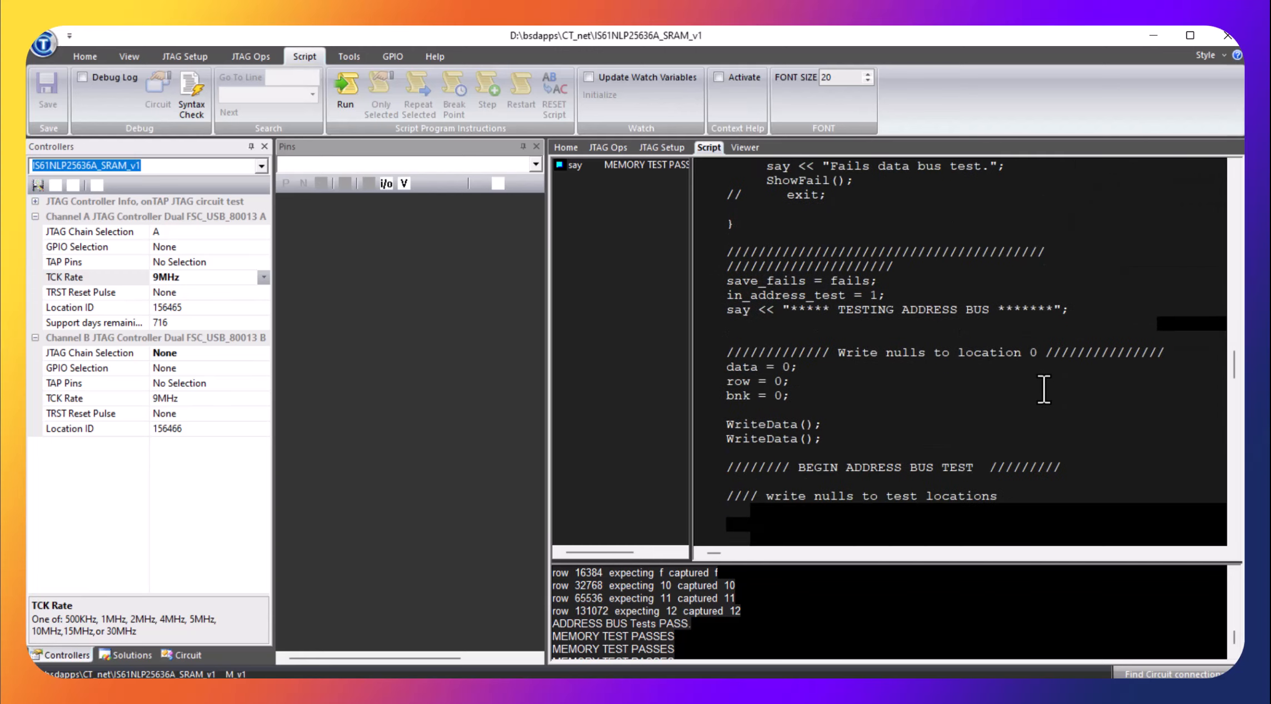
{"action": "scroll", "coordinate": [1044, 390], "scroll_direction": "down", "scroll_amount": 12}
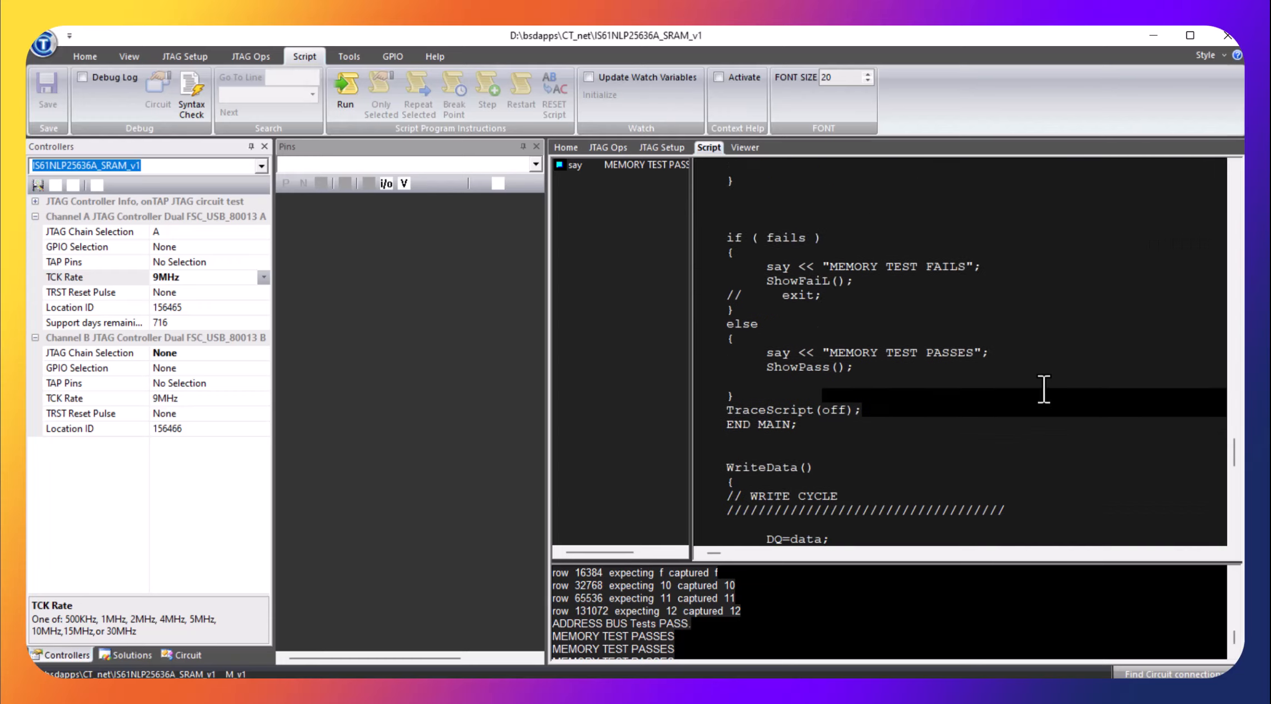
{"action": "scroll", "coordinate": [1044, 390], "scroll_direction": "down", "scroll_amount": 3}
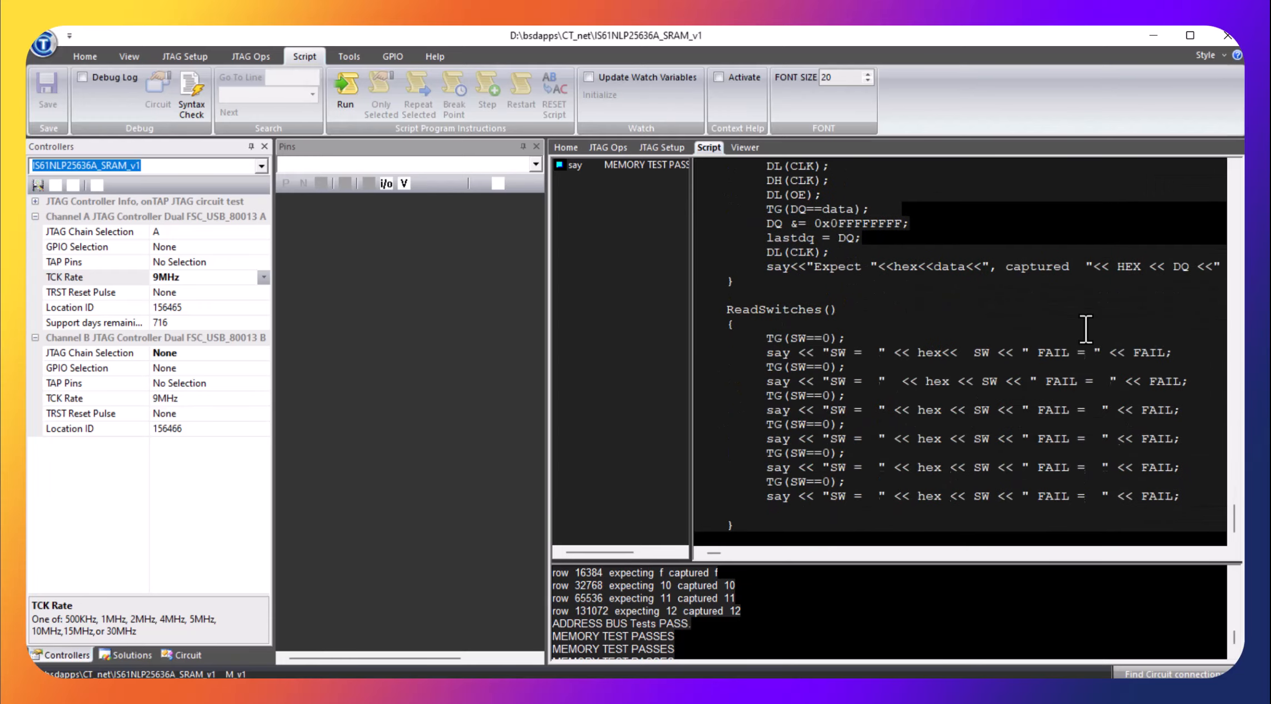
Examine the SRAM script's ReadData read cycle, then trace back through the pass/fail reporting to the start of the address bus test
{"action": "scroll", "coordinate": [1085, 330], "scroll_direction": "up", "scroll_amount": 9}
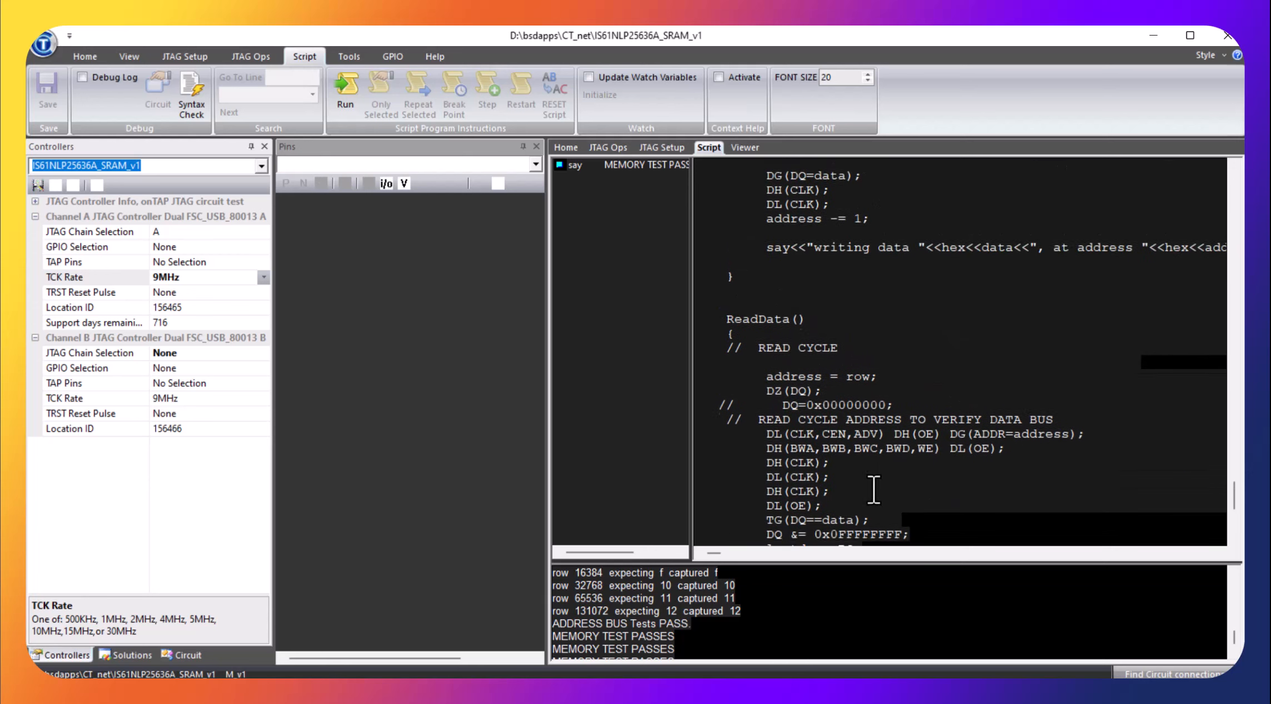
{"action": "scroll", "coordinate": [873, 489], "scroll_direction": "down", "scroll_amount": 2}
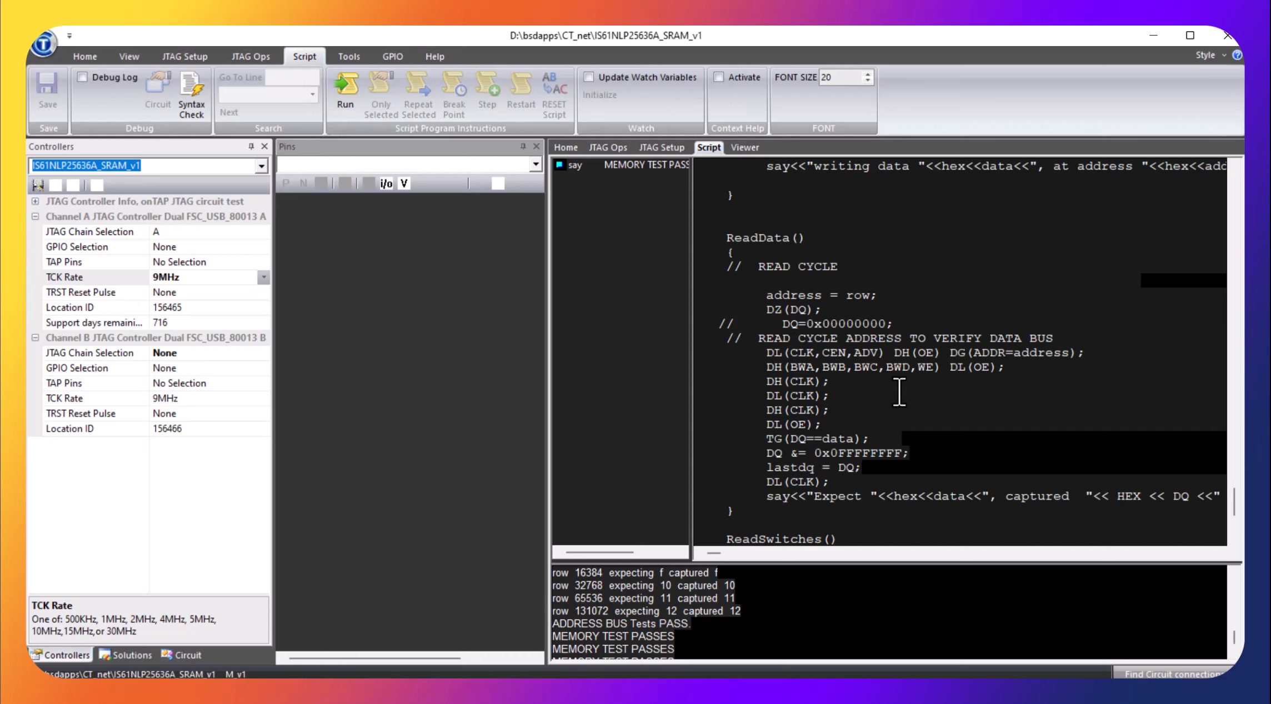
{"action": "scroll", "coordinate": [899, 391], "scroll_direction": "down", "scroll_amount": 2}
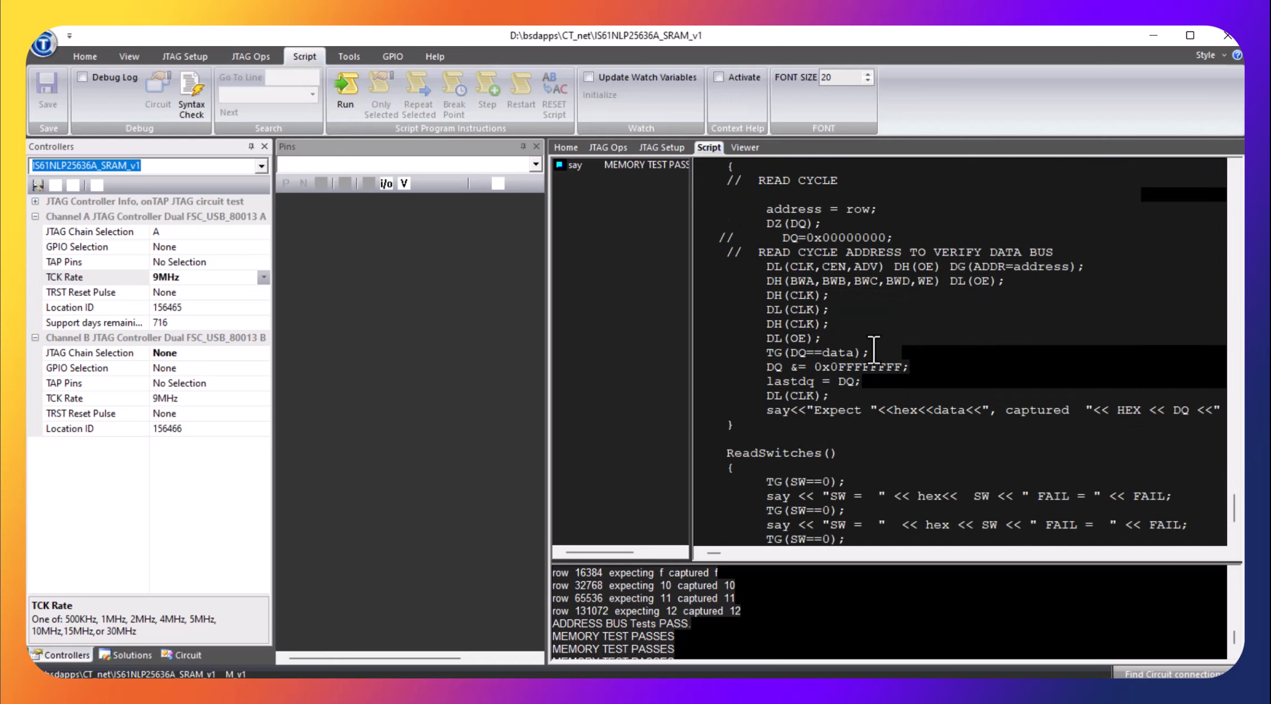
{"action": "scroll", "coordinate": [883, 367], "scroll_direction": "up", "scroll_amount": 2}
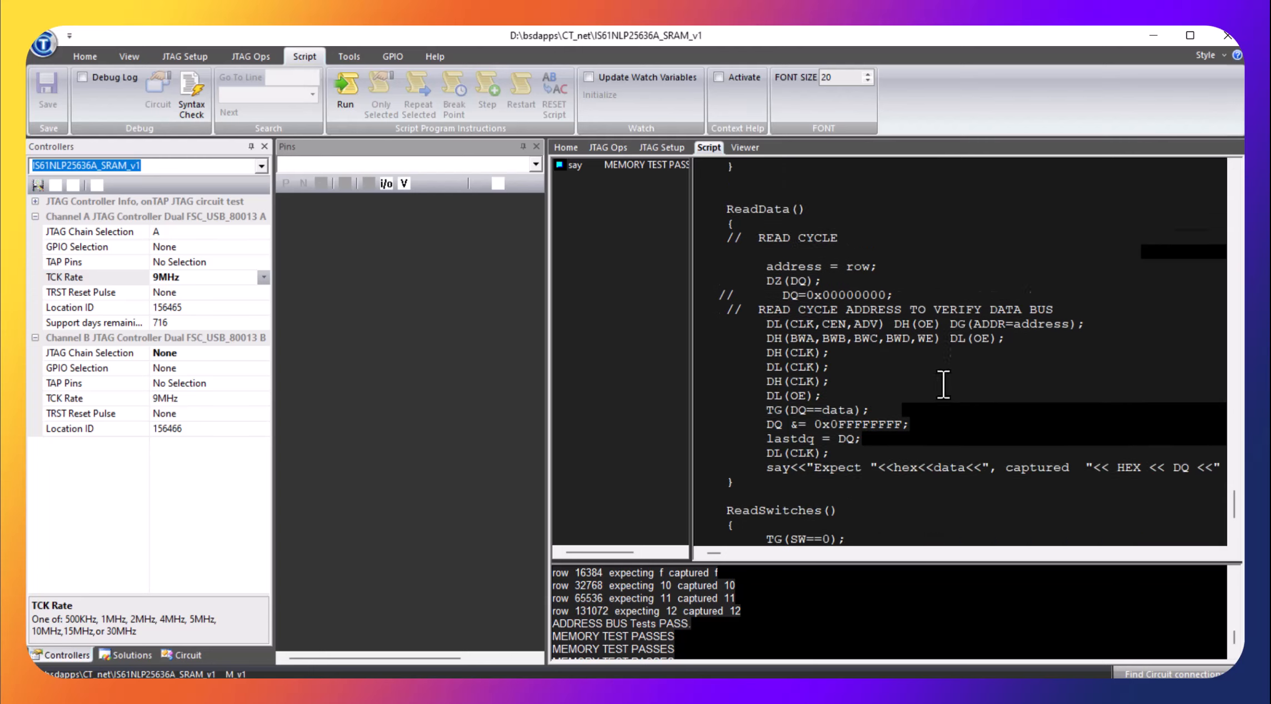
{"action": "scroll", "coordinate": [943, 384], "scroll_direction": "up", "scroll_amount": 10}
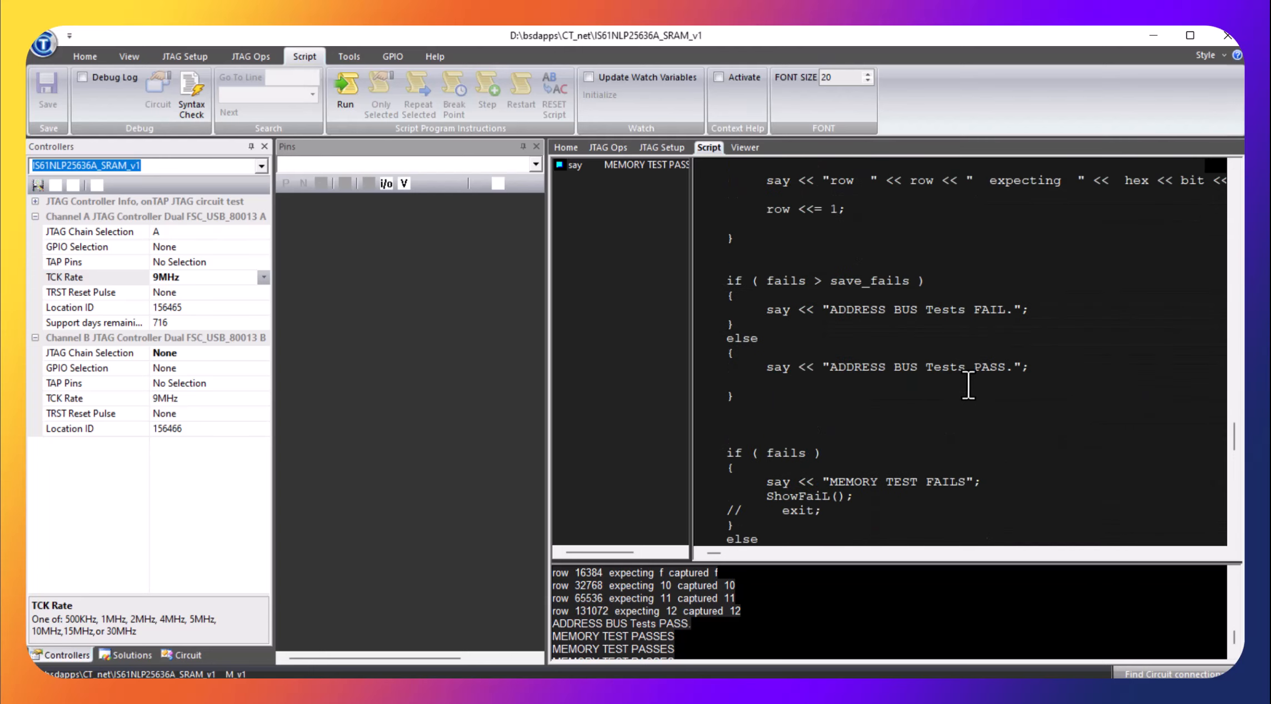
{"action": "scroll", "coordinate": [1006, 367], "scroll_direction": "up", "scroll_amount": 10}
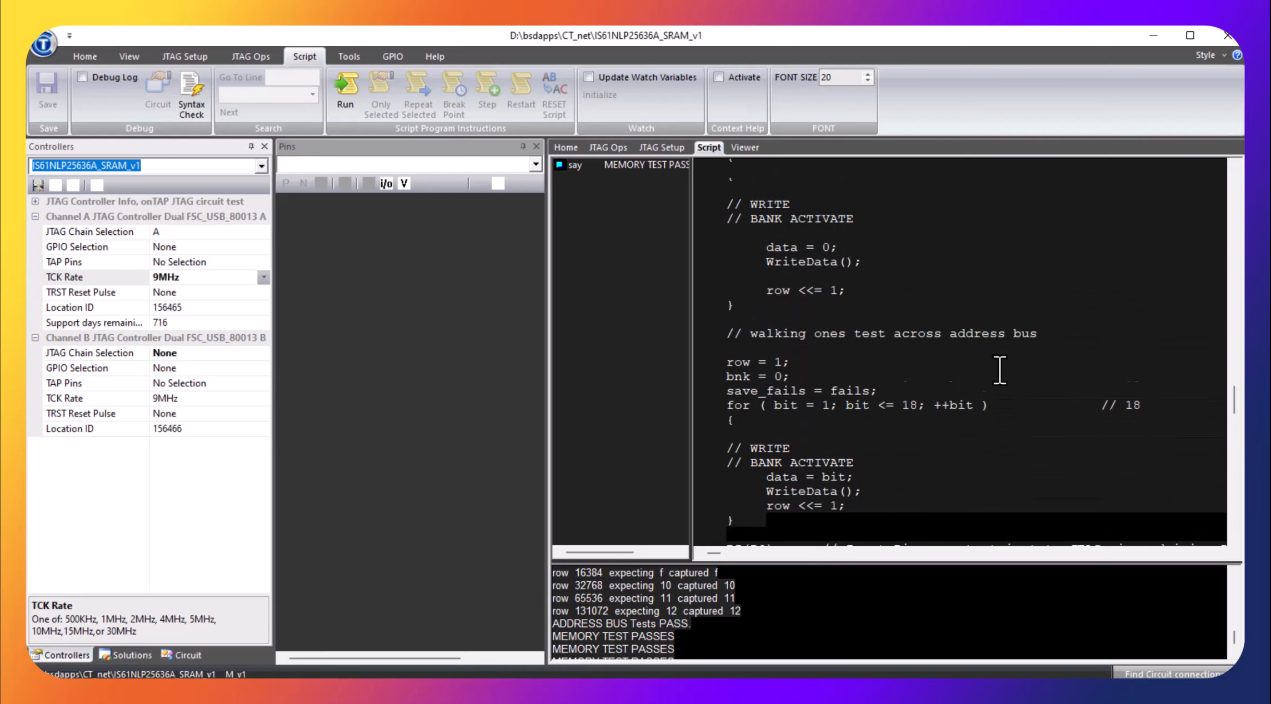
{"action": "scroll", "coordinate": [1000, 371], "scroll_direction": "up", "scroll_amount": 8}
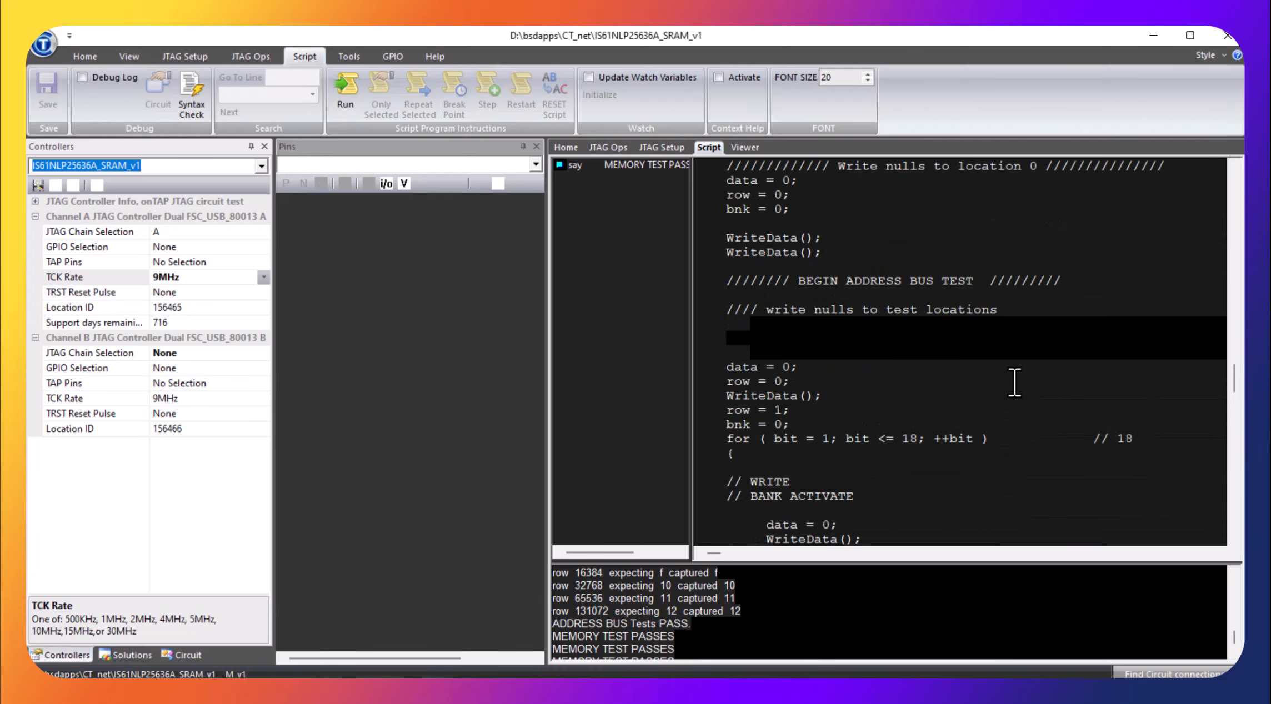